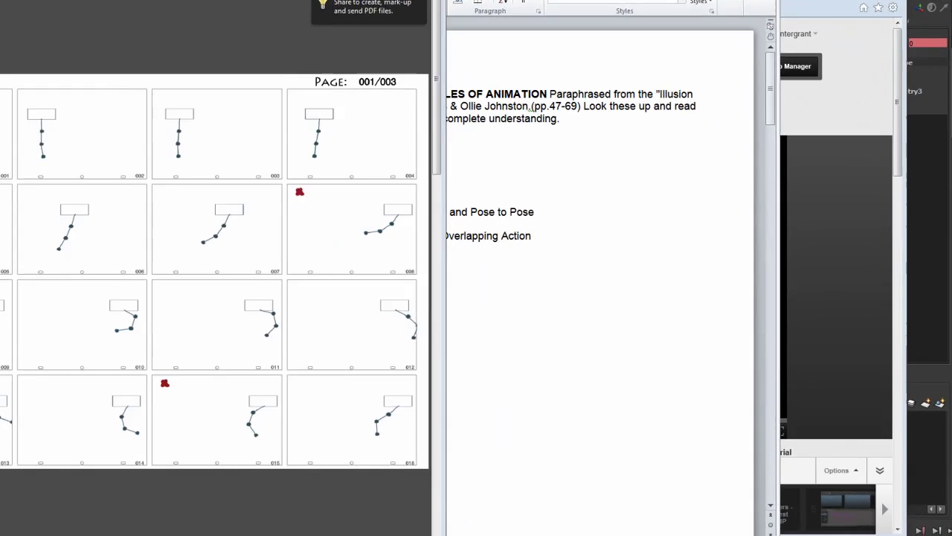
Step: Review the 12 animation principles document and page through the Pendulum_Planning.pdf thumbnail sheets
{"action": "left_click", "coordinate": [595, 21]}
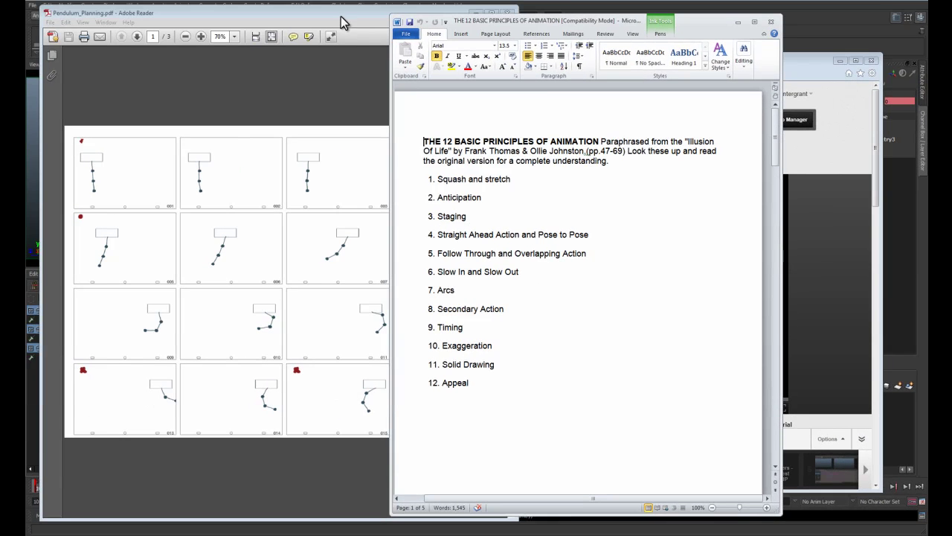
{"action": "left_click", "coordinate": [344, 20]}
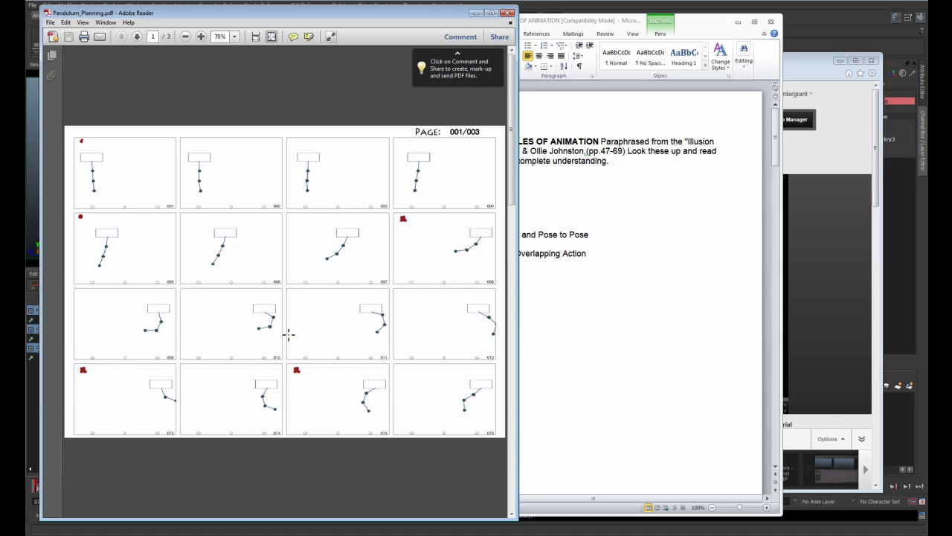
{"action": "left_click_drag", "start_coordinate": [513, 177], "coordinate": [512, 331]}
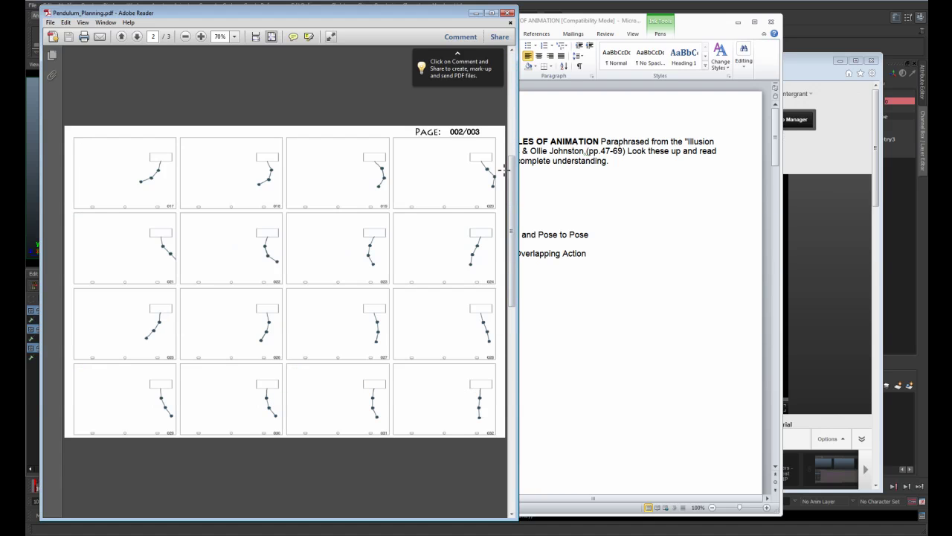
{"action": "left_click_drag", "start_coordinate": [508, 180], "coordinate": [512, 383]}
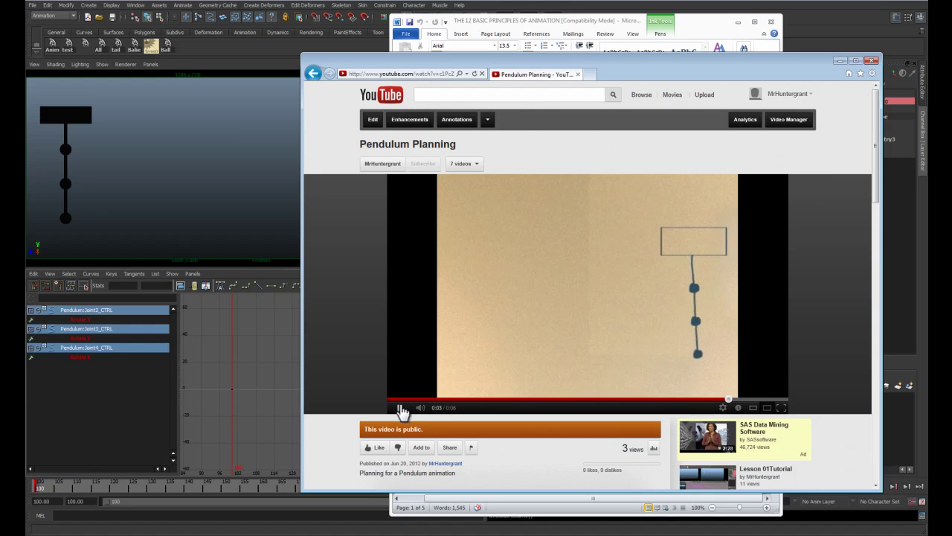
Step: Replay the Pendulum Planning video on YouTube and pause it to study the pendulum's motion at impact
{"action": "left_click", "coordinate": [400, 408]}
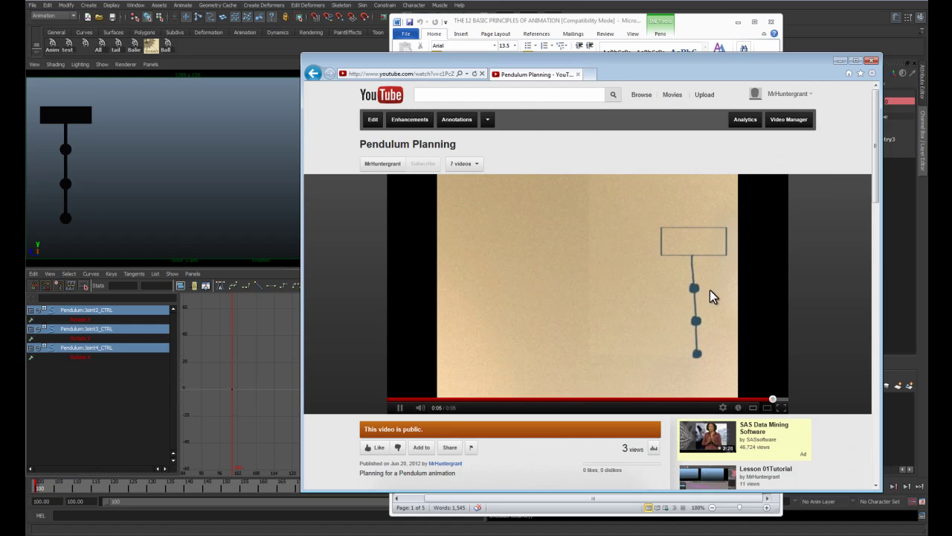
{"action": "left_click", "coordinate": [400, 408]}
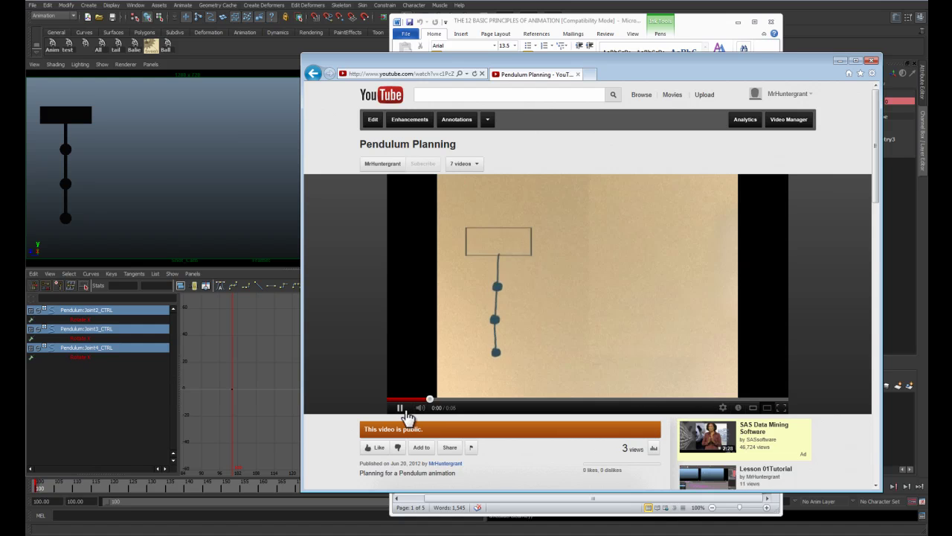
{"action": "left_click", "coordinate": [401, 409]}
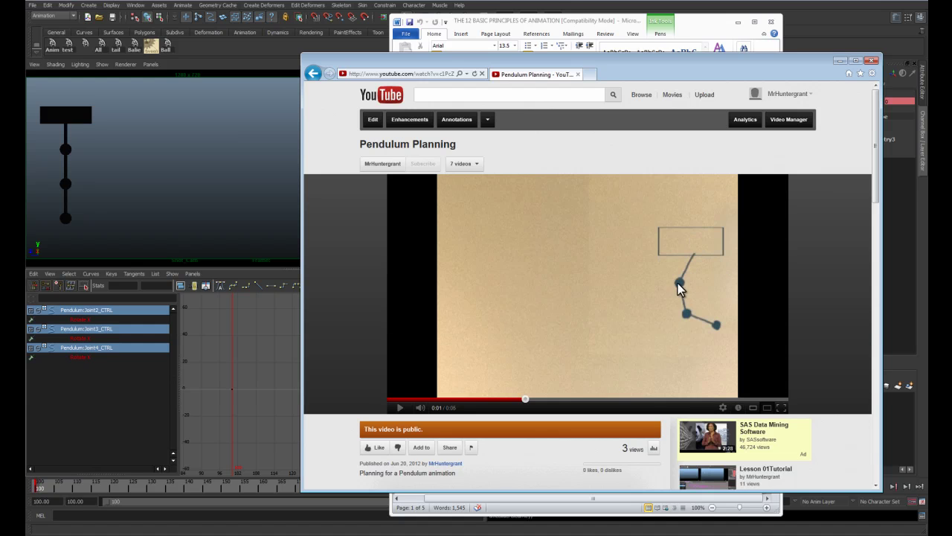
{"action": "left_click", "coordinate": [711, 228]}
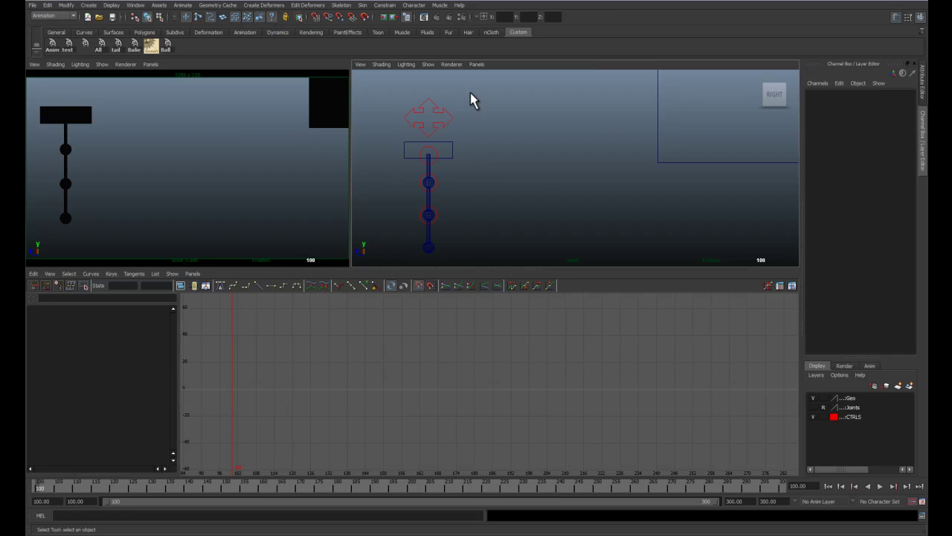
Step: In Maya, select the pendulum's Joint1 control and key it at frame 116
{"action": "left_click", "coordinate": [431, 121]}
{"action": "left_click", "coordinate": [476, 125]}
{"action": "left_click", "coordinate": [453, 142]}
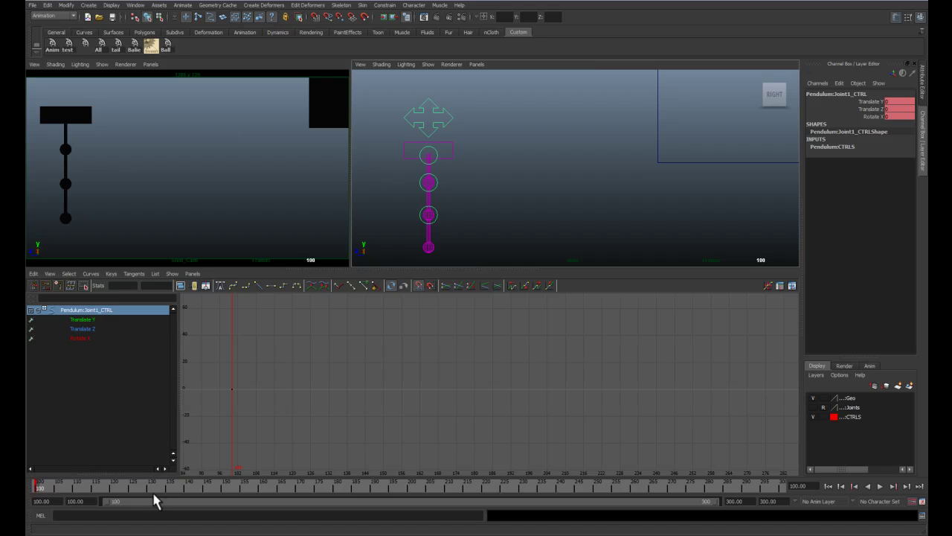
{"action": "key", "text": "alt+v"}
{"action": "left_click_drag", "start_coordinate": [124, 494], "coordinate": [99, 493]}
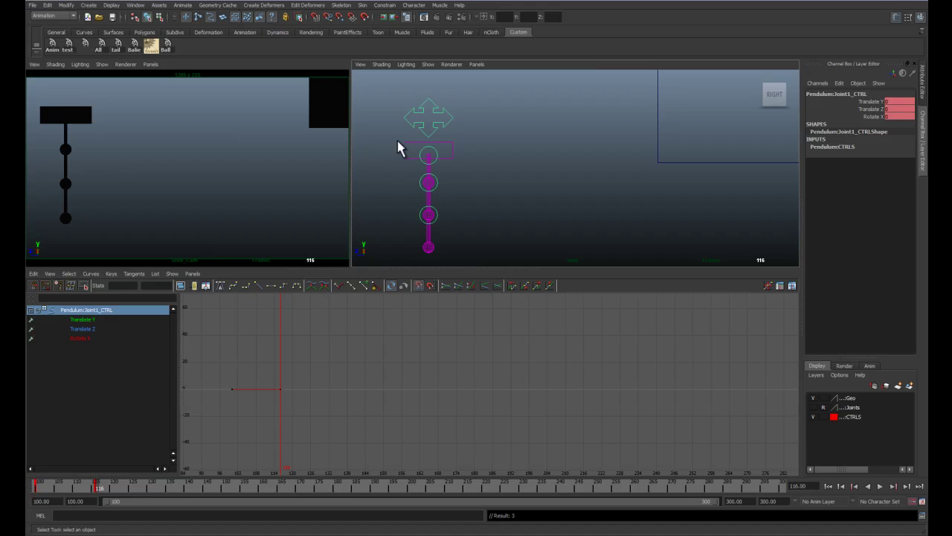
Step: Move the Joint1 control at frame 116 to about -12.646 in Translate Z, with the block against the wall
{"action": "left_click", "coordinate": [476, 152]}
{"action": "left_click", "coordinate": [449, 125]}
{"action": "key", "text": "w"}
{"action": "left_click_drag", "start_coordinate": [383, 149], "coordinate": [582, 148]}
{"action": "middle_click_drag", "start_coordinate": [609, 150], "coordinate": [490, 155], "text": "alt"}
{"action": "right_click_drag", "start_coordinate": [497, 235], "coordinate": [558, 257], "text": "alt"}
{"action": "middle_click_drag", "start_coordinate": [491, 143], "coordinate": [617, 195], "text": "alt"}
{"action": "left_click_drag", "start_coordinate": [455, 175], "coordinate": [453, 174]}
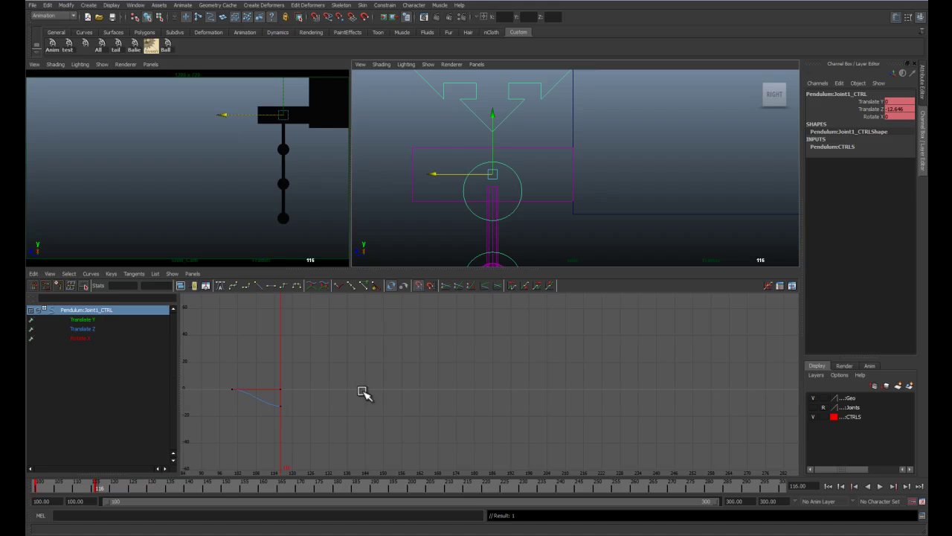
Step: Play back the block's slide to the wall and examine its Translate Z curve between frames 100 and 116
{"action": "left_click", "coordinate": [829, 486]}
{"action": "left_click", "coordinate": [879, 486]}
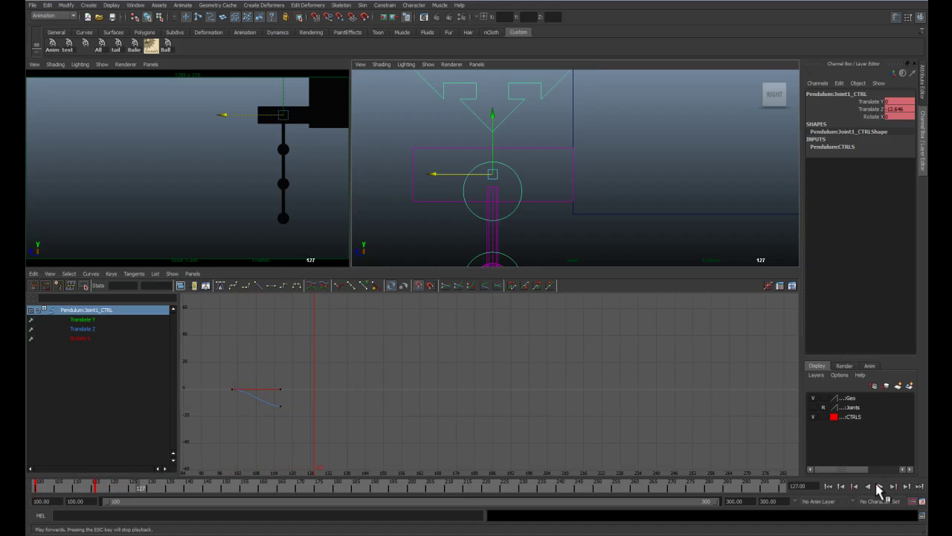
{"action": "left_click_drag", "start_coordinate": [122, 484], "coordinate": [45, 491]}
{"action": "left_click", "coordinate": [112, 328]}
{"action": "key", "text": "f"}
{"action": "scroll", "coordinate": [398, 418], "scroll_direction": "down", "scroll_amount": 5}
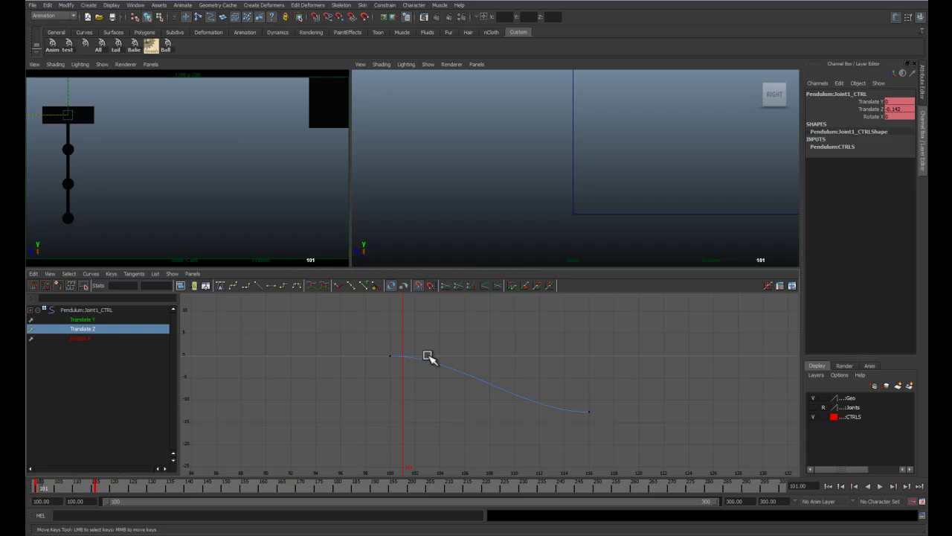
{"action": "left_click", "coordinate": [97, 490]}
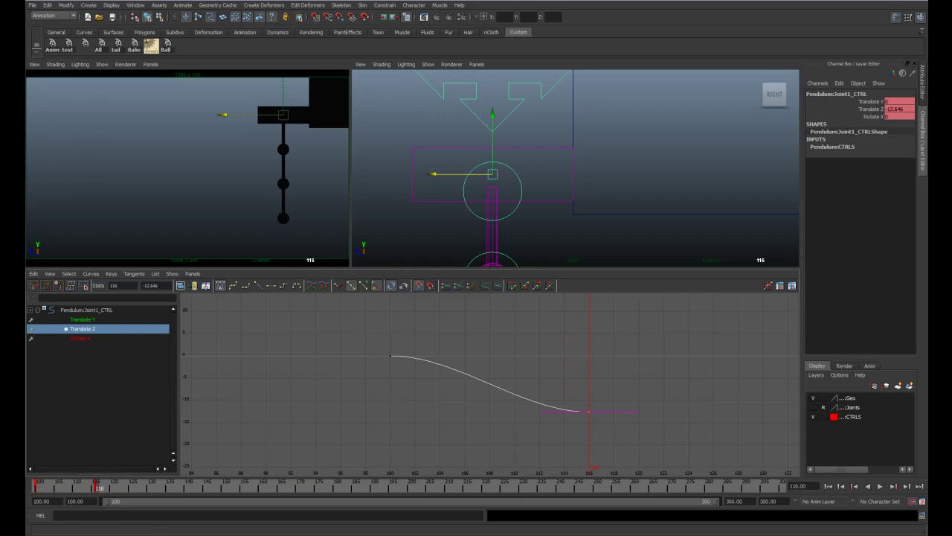
Step: Switch to the YouTube planning video and replay the block's impact with the wall from the start
{"action": "key", "text": "alt+Tab"}
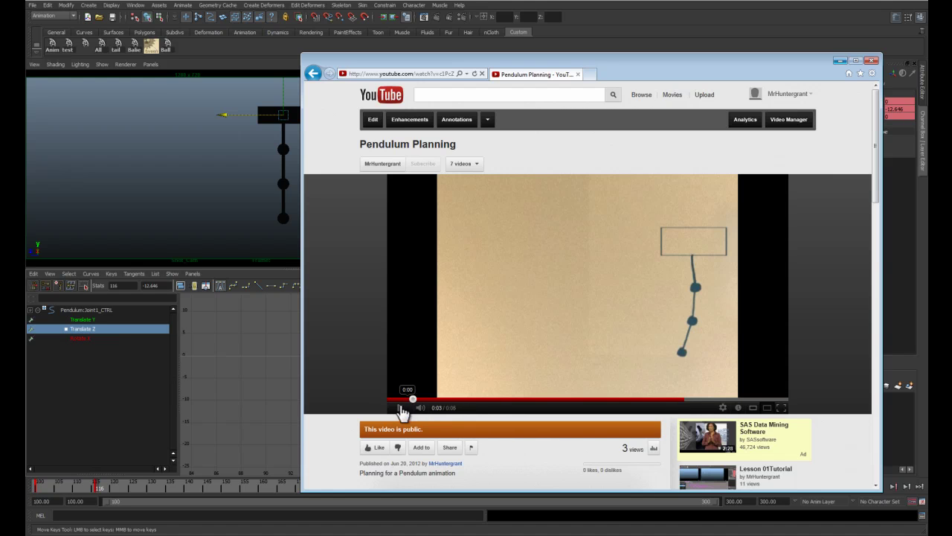
{"action": "left_click", "coordinate": [410, 399]}
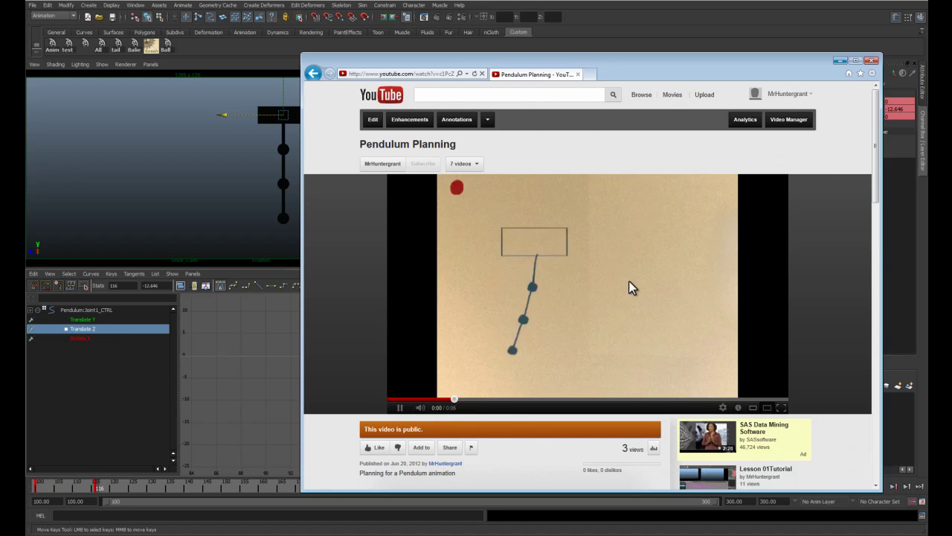
{"action": "left_click", "coordinate": [654, 181]}
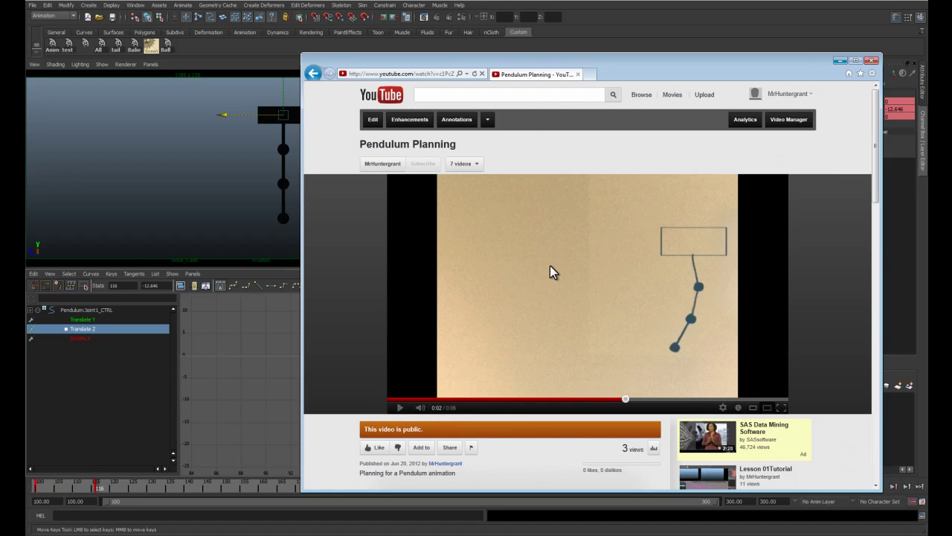
{"action": "left_click", "coordinate": [177, 473]}
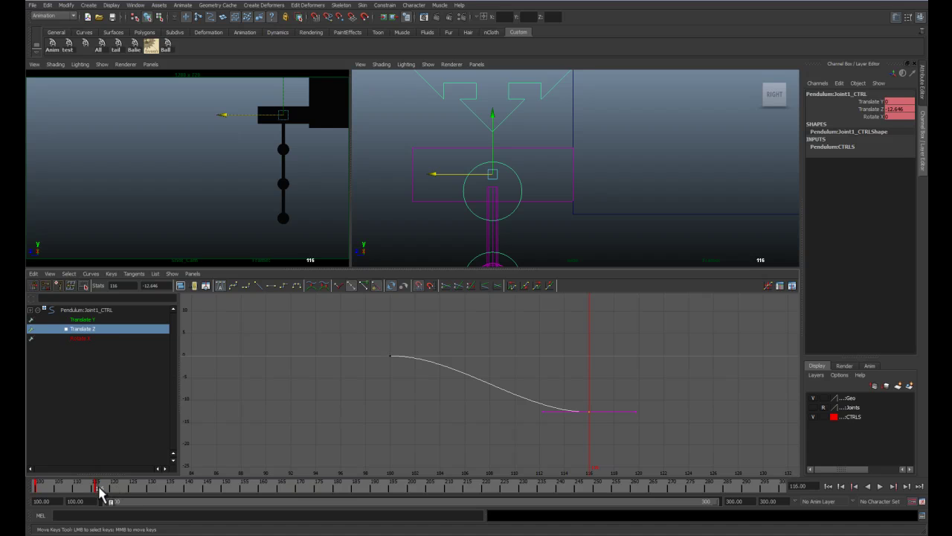
Step: Back in Maya, key the Joint1 control in its wall position at frames 119, 122, 124 and 126
{"action": "key", "text": "alt+v"}
{"action": "key", "text": "alt+v"}
{"action": "left_click_drag", "start_coordinate": [109, 489], "coordinate": [133, 492]}
{"action": "left_click", "coordinate": [108, 489]}
Step: Pull the block back from the wall to Translate Z -12.365 at frame 119 and -12.549 at frame 124
{"action": "left_click_drag", "start_coordinate": [437, 175], "coordinate": [422, 176]}
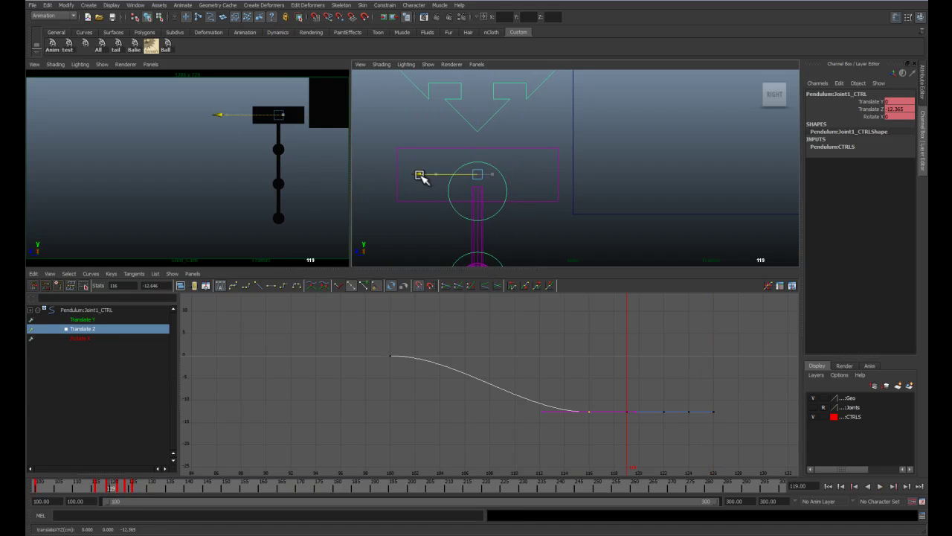
{"action": "left_click", "coordinate": [131, 488]}
{"action": "left_click_drag", "start_coordinate": [448, 175], "coordinate": [445, 175]}
{"action": "left_click", "coordinate": [543, 356]}
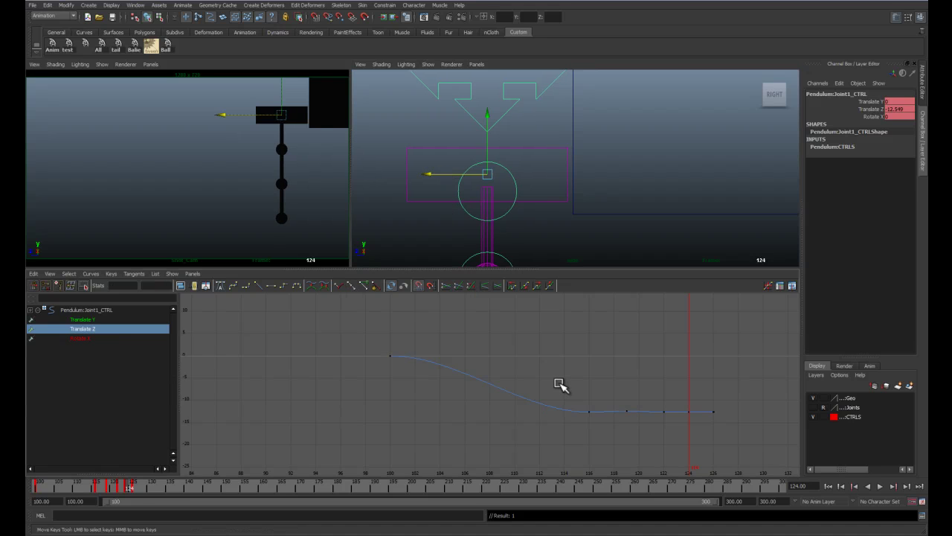
Step: Break the tangents of the frame 116 key on the Translate Z curve and make them linear
{"action": "key", "text": "a"}
{"action": "left_click_drag", "start_coordinate": [570, 476], "coordinate": [503, 421]}
{"action": "scroll", "coordinate": [503, 421], "scroll_direction": "down", "scroll_amount": 3}
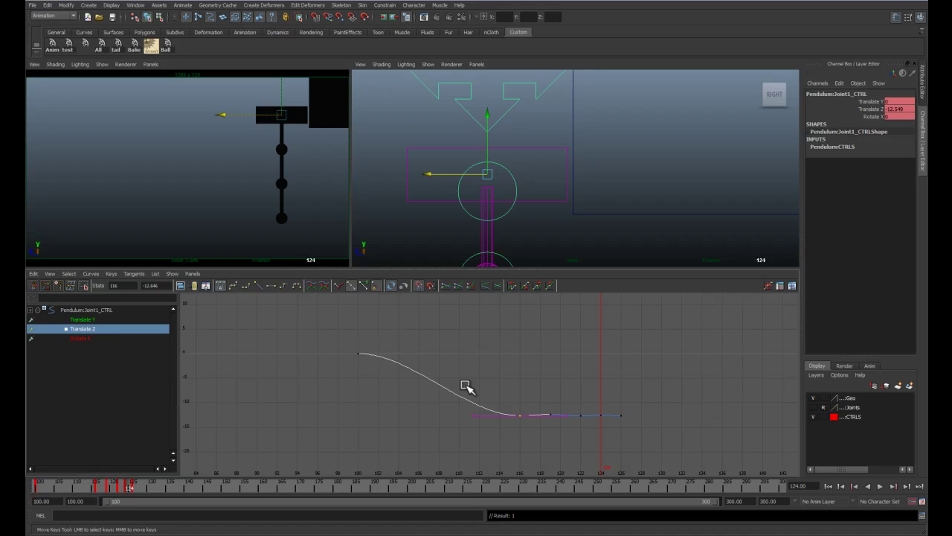
{"action": "middle_click_drag", "start_coordinate": [519, 418], "coordinate": [421, 418], "text": "alt"}
{"action": "scroll", "coordinate": [421, 418], "scroll_direction": "up", "scroll_amount": 3}
{"action": "left_click_drag", "start_coordinate": [392, 389], "coordinate": [427, 444]}
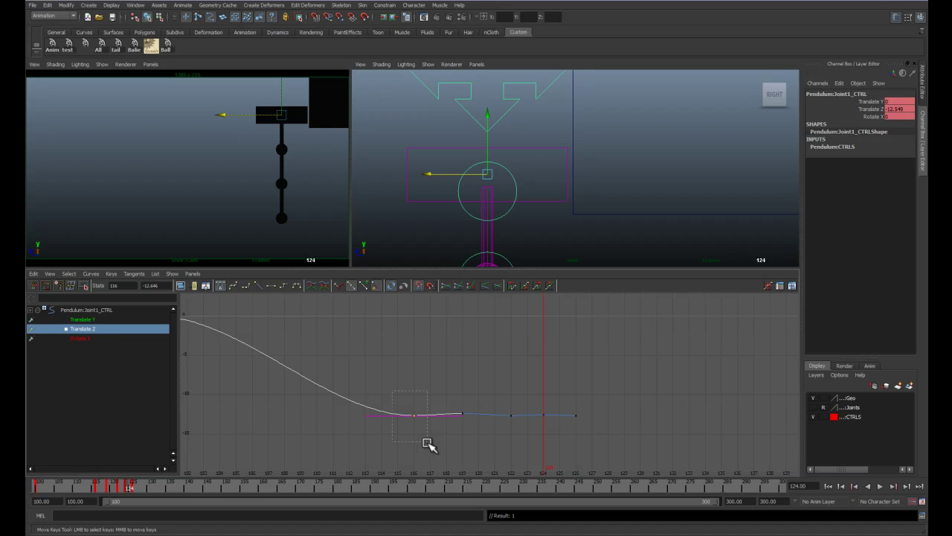
{"action": "left_click", "coordinate": [339, 290]}
{"action": "left_click", "coordinate": [261, 290]}
Step: Raise the incoming tangent handle of the frame 116 key so the block hits the wall at speed
{"action": "left_click_drag", "start_coordinate": [366, 414], "coordinate": [362, 396]}
{"action": "right_click_drag", "start_coordinate": [365, 444], "coordinate": [366, 380], "text": "alt+shift"}
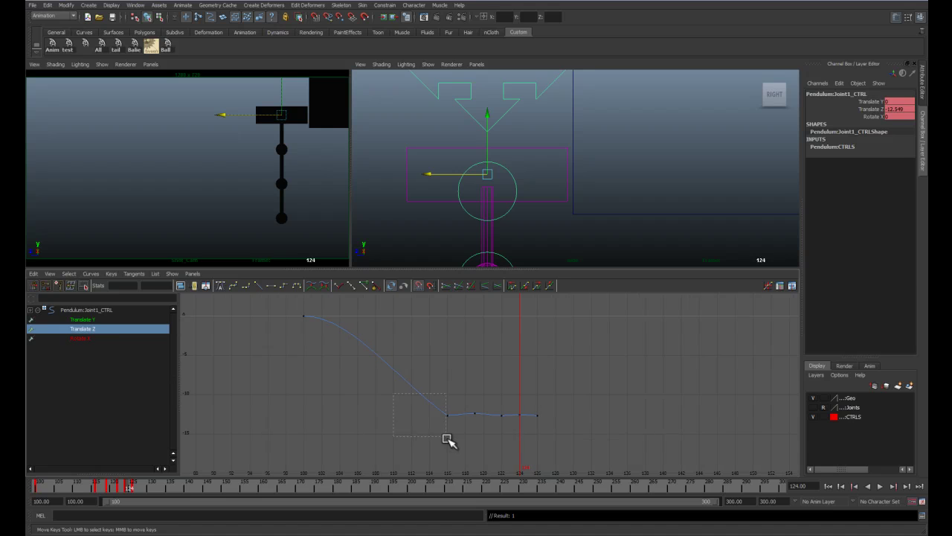
{"action": "left_click_drag", "start_coordinate": [430, 380], "coordinate": [410, 411]}
{"action": "middle_click_drag", "start_coordinate": [411, 413], "coordinate": [423, 396]}
Step: Break the tangents of the Translate Z keys at frames 122 and 126 and make them linear
{"action": "middle_click_drag", "start_coordinate": [438, 433], "coordinate": [388, 397], "text": "alt"}
{"action": "right_click_drag", "start_coordinate": [388, 398], "coordinate": [394, 444], "text": "alt"}
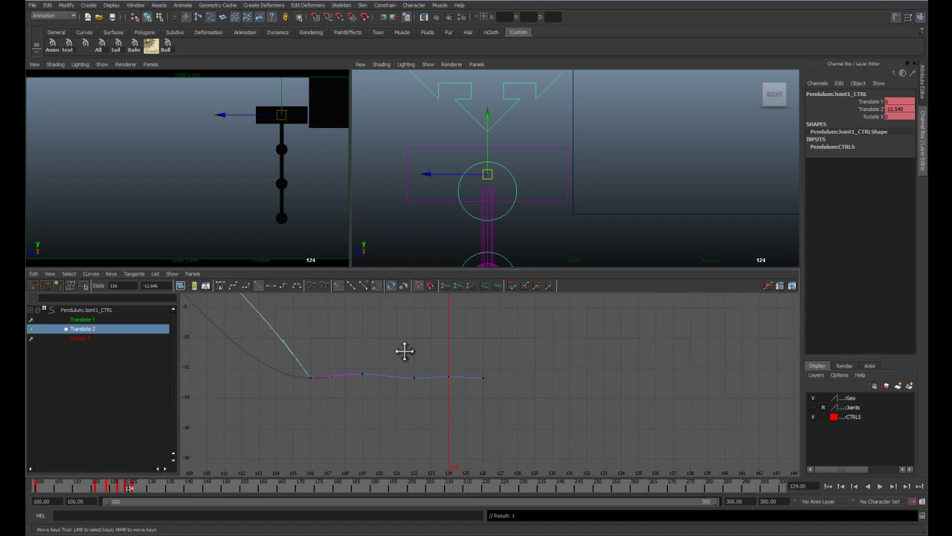
{"action": "middle_click_drag", "start_coordinate": [409, 353], "coordinate": [446, 356], "text": "alt"}
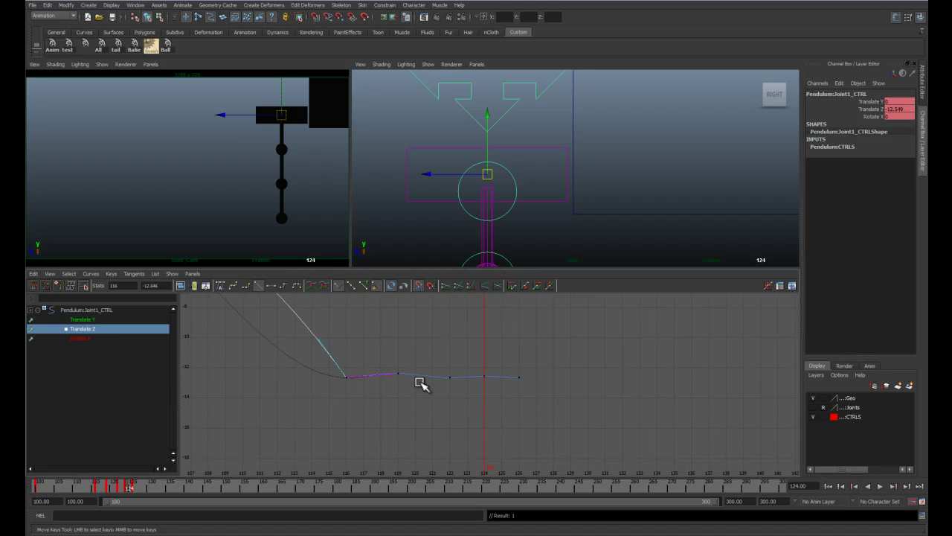
{"action": "left_click_drag", "start_coordinate": [434, 371], "coordinate": [467, 398]}
{"action": "left_click_drag", "start_coordinate": [500, 369], "coordinate": [527, 398], "text": "shift"}
{"action": "left_click", "coordinate": [340, 286]}
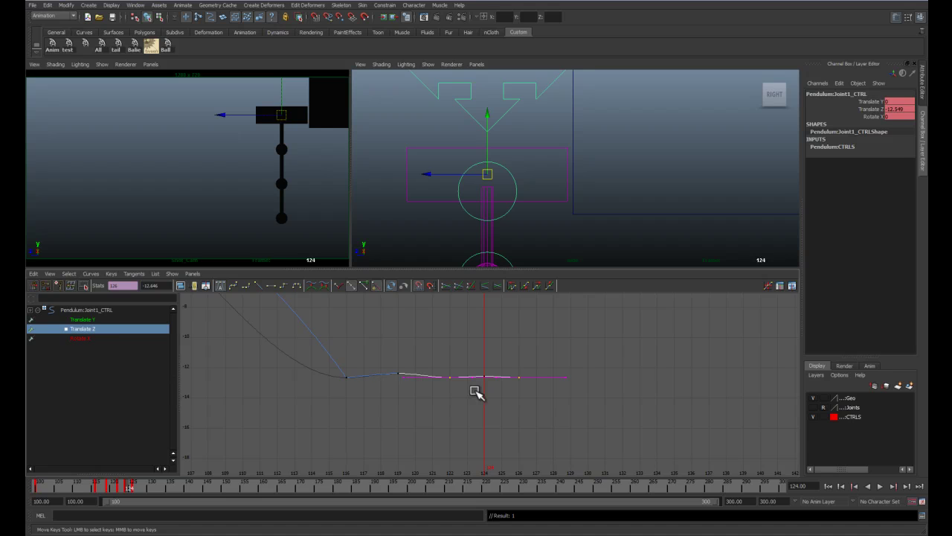
{"action": "left_click", "coordinate": [338, 289]}
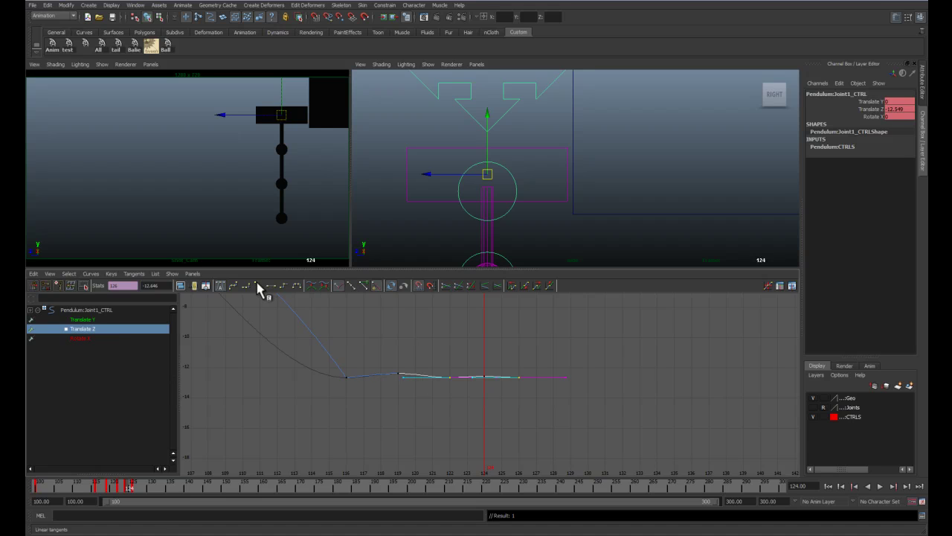
{"action": "left_click", "coordinate": [259, 286]}
Step: Raise the tangent handles facing frame 119 on the frame 116 and 122 keys to round the first bounce
{"action": "left_click", "coordinate": [427, 328]}
{"action": "right_click_drag", "start_coordinate": [424, 328], "coordinate": [442, 396], "text": "alt"}
{"action": "middle_click_drag", "start_coordinate": [438, 393], "coordinate": [476, 407], "text": "alt"}
{"action": "left_click_drag", "start_coordinate": [426, 389], "coordinate": [386, 373]}
{"action": "right_click_drag", "start_coordinate": [377, 414], "coordinate": [414, 417], "text": "alt"}
{"action": "left_click_drag", "start_coordinate": [418, 406], "coordinate": [418, 406]}
{"action": "middle_click_drag", "start_coordinate": [417, 404], "coordinate": [403, 385]}
{"action": "left_click_drag", "start_coordinate": [239, 388], "coordinate": [282, 422]}
{"action": "left_click_drag", "start_coordinate": [277, 389], "coordinate": [296, 410]}
{"action": "middle_click_drag", "start_coordinate": [289, 417], "coordinate": [284, 406]}
Step: Raise the tangent handles facing frame 124 on the frame 122 and 126 keys to round the second bounce
{"action": "left_click", "coordinate": [565, 417]}
{"action": "middle_click_drag", "start_coordinate": [545, 419], "coordinate": [544, 416]}
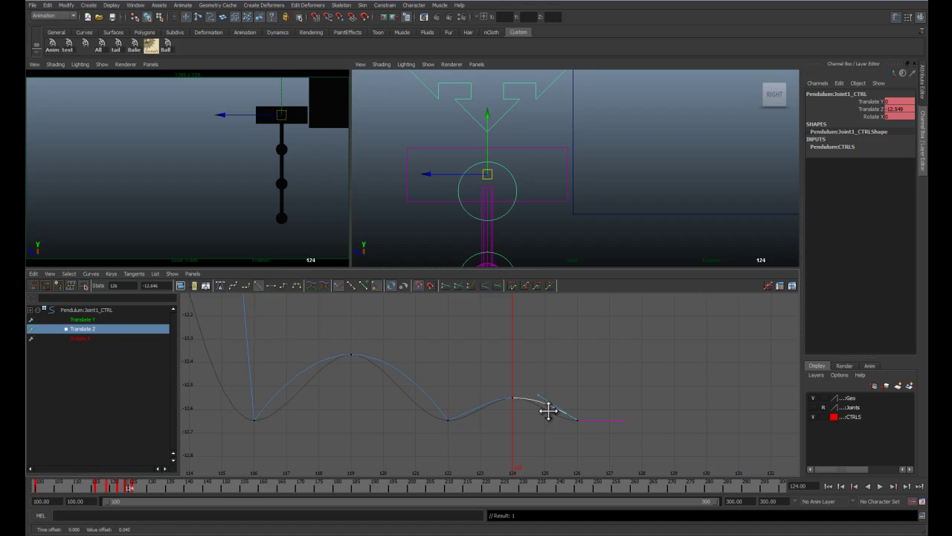
{"action": "left_click_drag", "start_coordinate": [452, 442], "coordinate": [438, 410]}
{"action": "middle_click_drag", "start_coordinate": [477, 415], "coordinate": [477, 413]}
Step: Play the animation in the enlarged camera view to check the bounces, and return to frame 100
{"action": "right_click_drag", "start_coordinate": [475, 437], "coordinate": [409, 322], "text": "alt"}
{"action": "middle_click_drag", "start_coordinate": [409, 322], "coordinate": [405, 360], "text": "alt"}
{"action": "right_click_drag", "start_coordinate": [404, 360], "coordinate": [410, 389], "text": "alt"}
{"action": "key", "text": "space"}
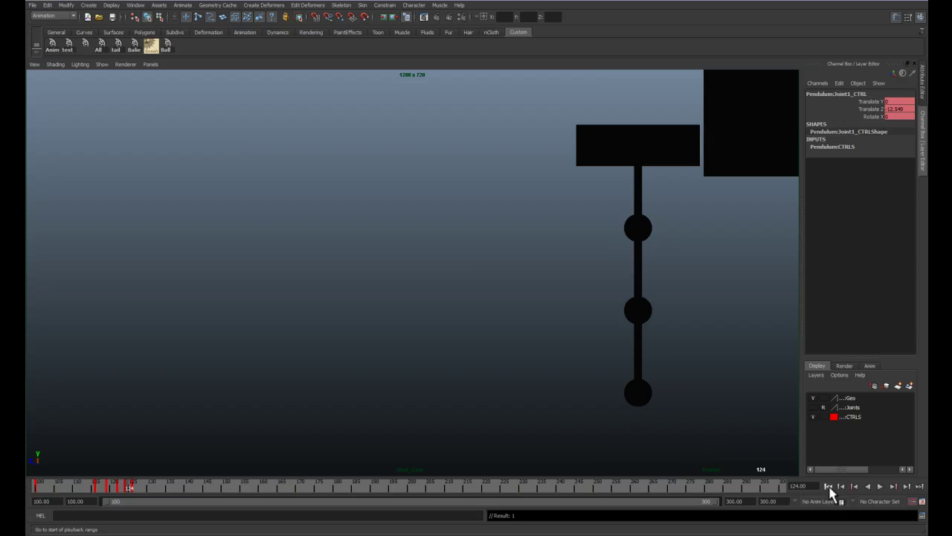
{"action": "key", "text": "alt+v"}
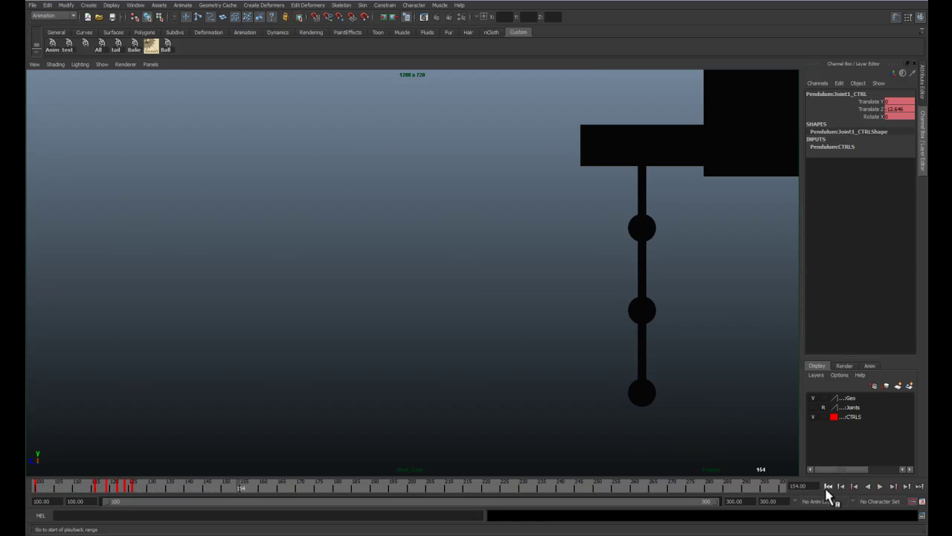
{"action": "left_click", "coordinate": [827, 485]}
{"action": "key", "text": "space"}
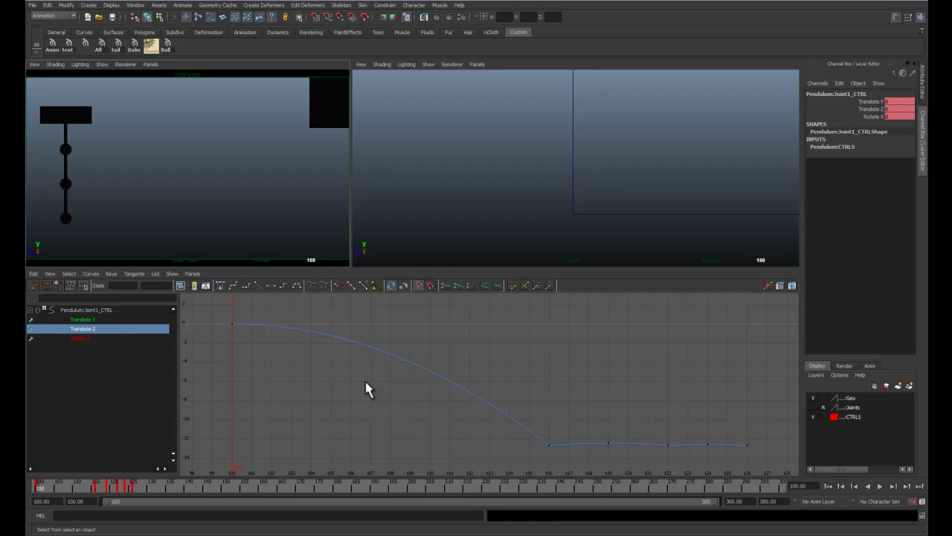
Step: Fine-tune the frame 116 key's incoming tangent by raising its handle slightly
{"action": "left_click", "coordinate": [409, 363]}
{"action": "key", "text": "w"}
{"action": "left_click", "coordinate": [548, 447]}
{"action": "middle_click_drag", "start_coordinate": [508, 427], "coordinate": [508, 423]}
Step: Replay the block's slide and impact several times in the enlarged camera view, starting from frame 100
{"action": "key", "text": "space"}
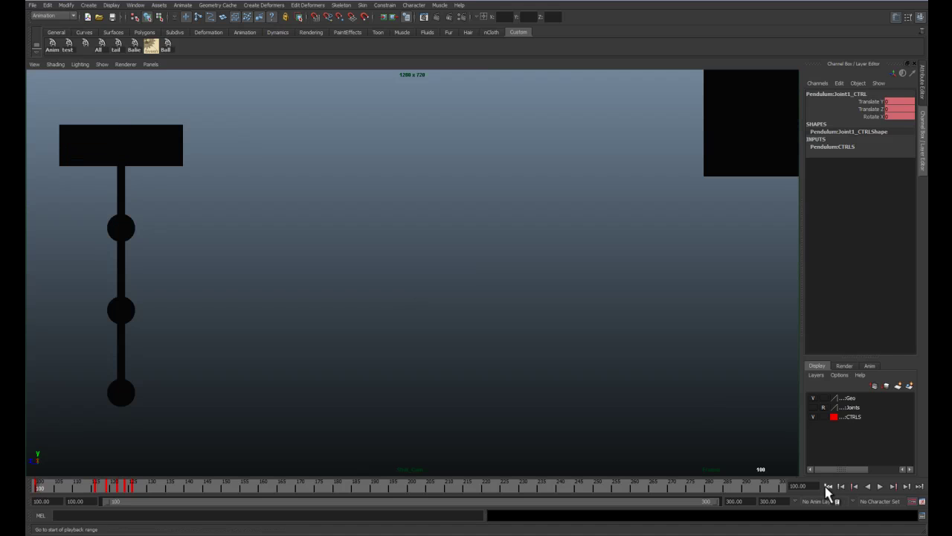
{"action": "key", "text": "alt+v"}
{"action": "key", "text": "alt+v"}
{"action": "left_click", "coordinate": [828, 486]}
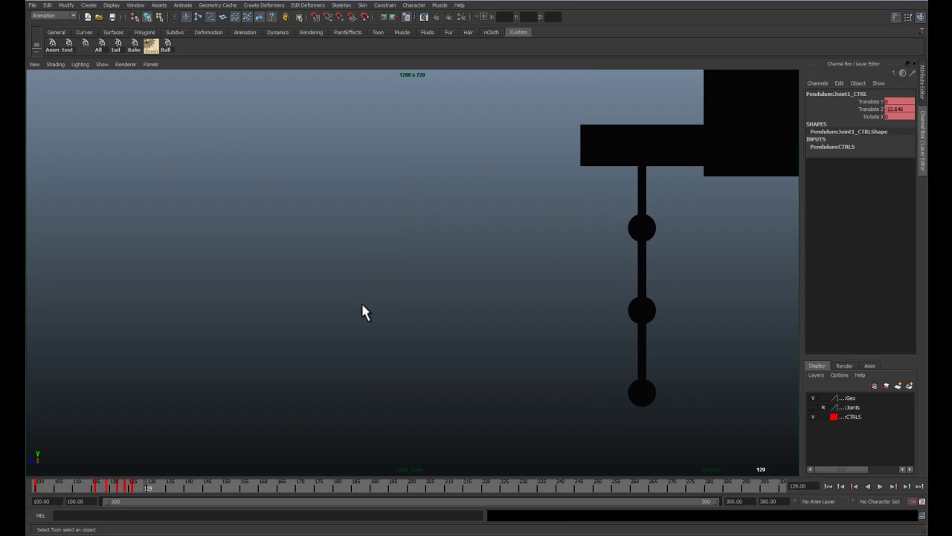
{"action": "left_click", "coordinate": [828, 486]}
{"action": "key", "text": "alt+v"}
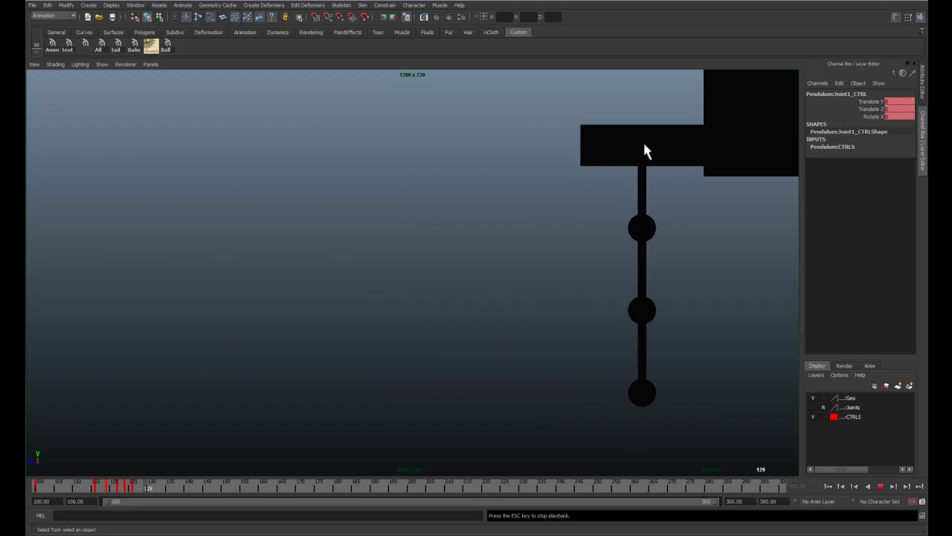
{"action": "left_click", "coordinate": [828, 485]}
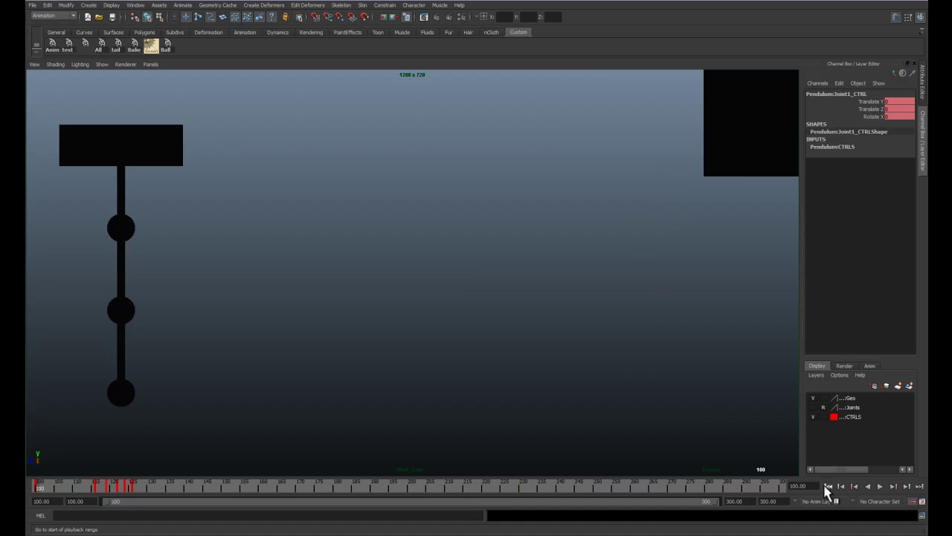
Step: Play the block's slide and impact once more, and restore the multi-panel layout with the Graph Editor
{"action": "key", "text": "alt+v"}
{"action": "key", "text": "Escape"}
{"action": "key", "text": "space"}
{"action": "right_click_drag", "start_coordinate": [532, 252], "coordinate": [515, 211], "text": "alt"}
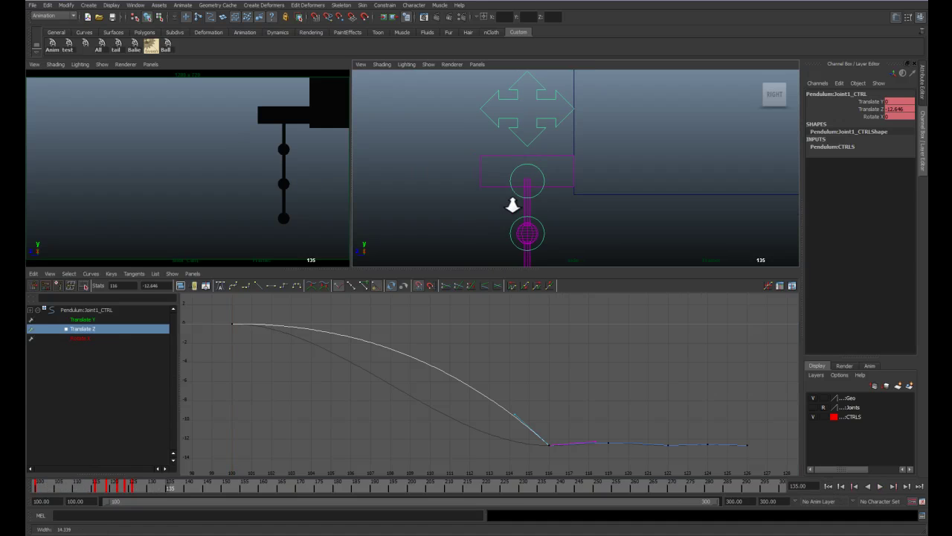
Step: Select the pendulum's top joint control, Joint2_CTRL, and key its Rotate X at frame 116
{"action": "left_click", "coordinate": [541, 189]}
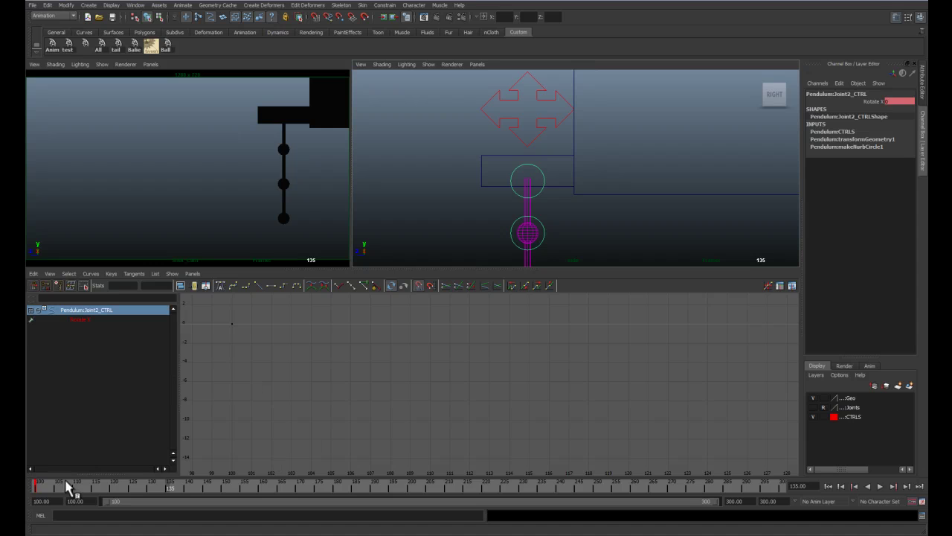
{"action": "left_click_drag", "start_coordinate": [65, 483], "coordinate": [26, 484]}
{"action": "left_click", "coordinate": [209, 418]}
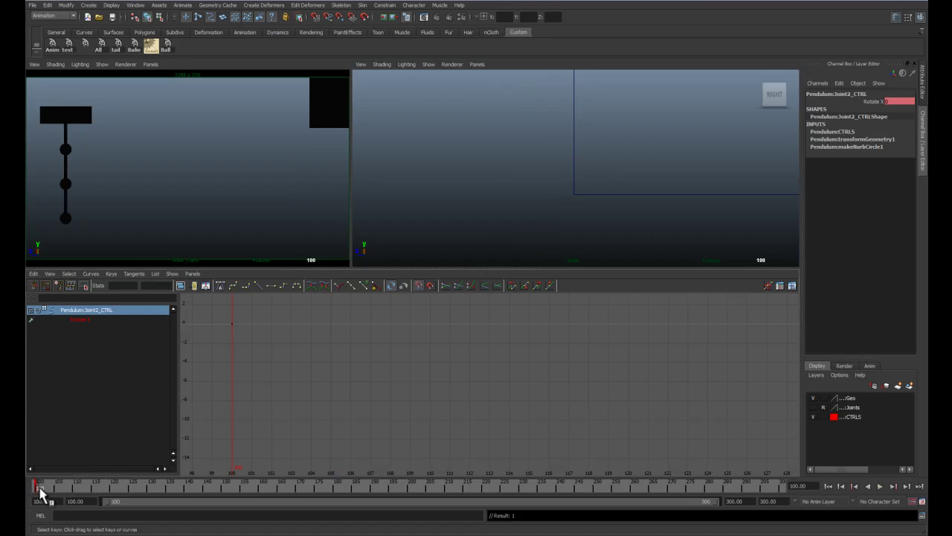
{"action": "left_click_drag", "start_coordinate": [41, 491], "coordinate": [98, 491]}
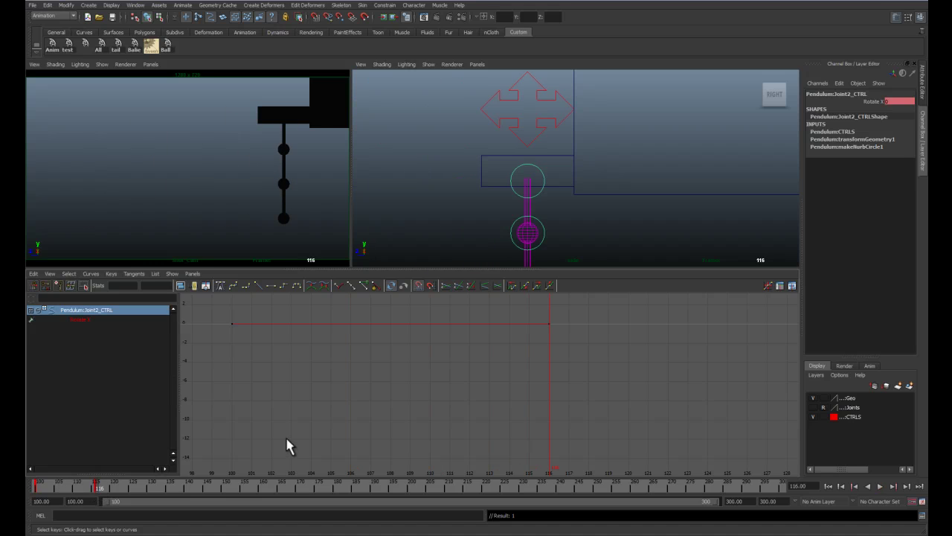
Step: Pose the drag at frame 116 by rotating the Joint2 control away from the wall to a Rotate X of about -31.2
{"action": "left_click", "coordinate": [566, 231]}
{"action": "left_click", "coordinate": [537, 190]}
{"action": "key", "text": "e"}
{"action": "left_click_drag", "start_coordinate": [607, 214], "coordinate": [565, 244]}
{"action": "key", "text": "q"}
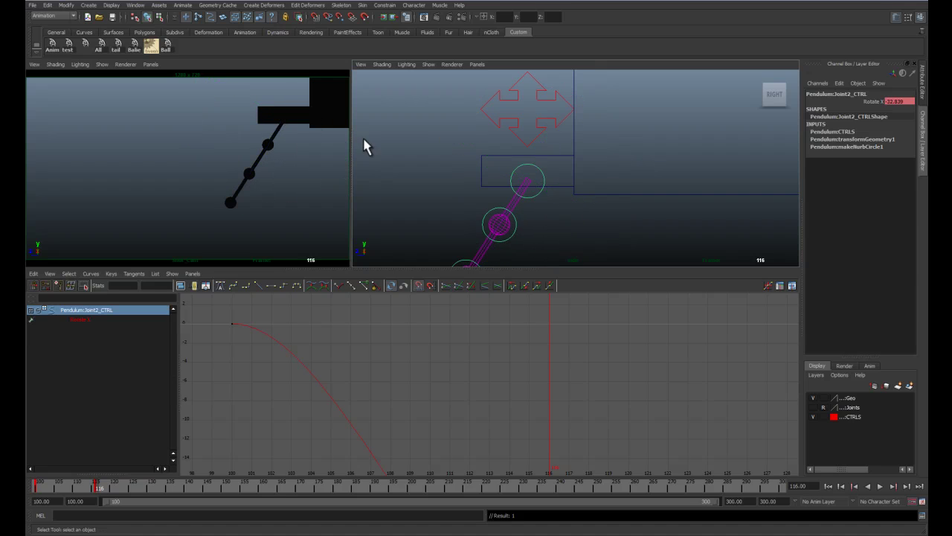
{"action": "mouse_move", "coordinate": [97, 491]}
{"action": "left_mouse_down"}
{"action": "mouse_move", "coordinate": [89, 491]}
{"action": "mouse_move", "coordinate": [98, 491]}
{"action": "left_mouse_up"}
{"action": "key", "text": "e"}
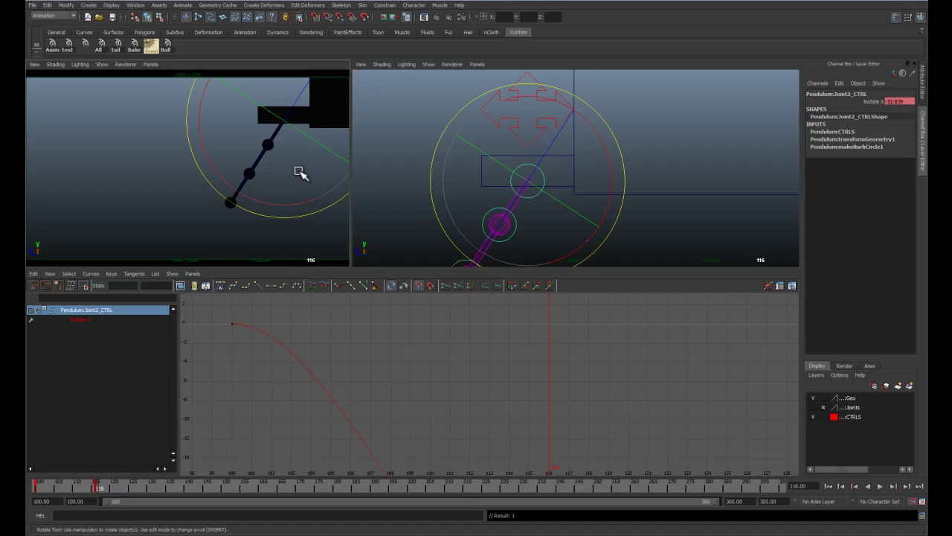
{"action": "left_click_drag", "start_coordinate": [294, 206], "coordinate": [297, 204]}
{"action": "key", "text": "q"}
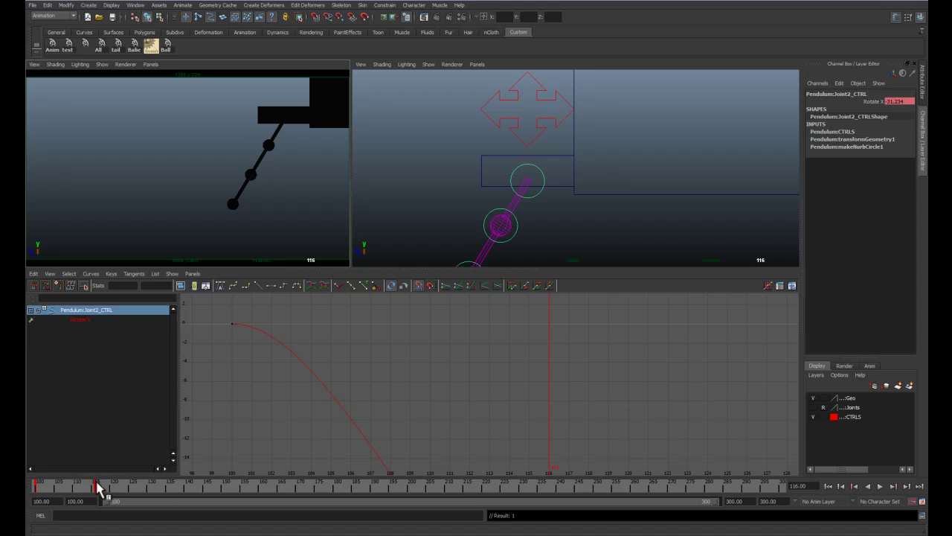
Step: Scrub and play the frames around the frame 116 impact to examine the pendulum's drag pose
{"action": "mouse_move", "coordinate": [99, 490]}
{"action": "left_mouse_down"}
{"action": "mouse_move", "coordinate": [128, 493]}
{"action": "mouse_move", "coordinate": [98, 488]}
{"action": "left_mouse_up"}
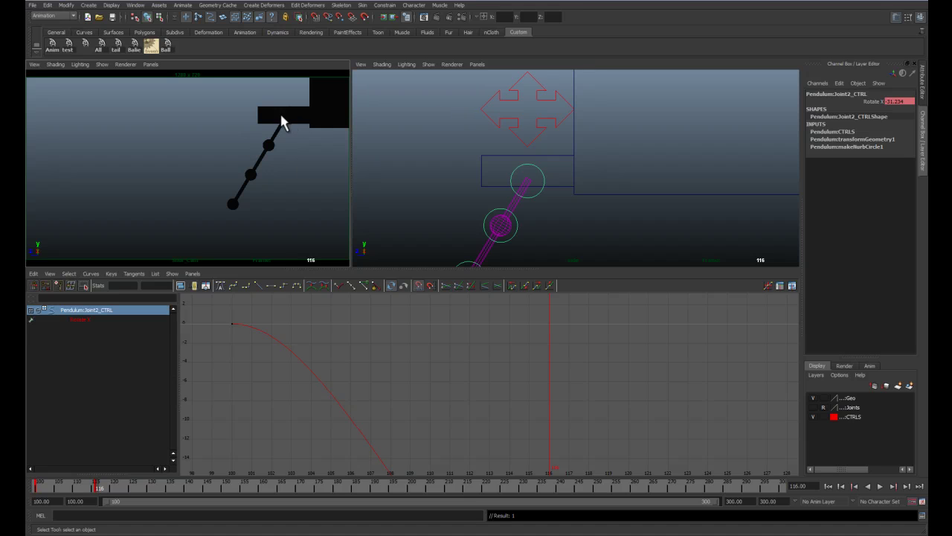
{"action": "mouse_move", "coordinate": [96, 494]}
{"action": "left_mouse_down"}
{"action": "mouse_move", "coordinate": [79, 489]}
{"action": "mouse_move", "coordinate": [96, 489]}
{"action": "left_mouse_up"}
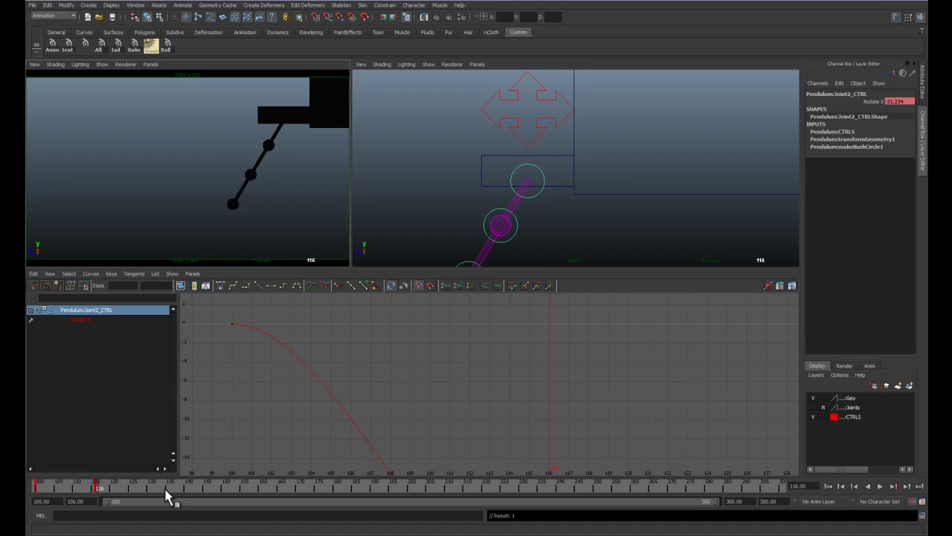
{"action": "key", "text": "alt+v"}
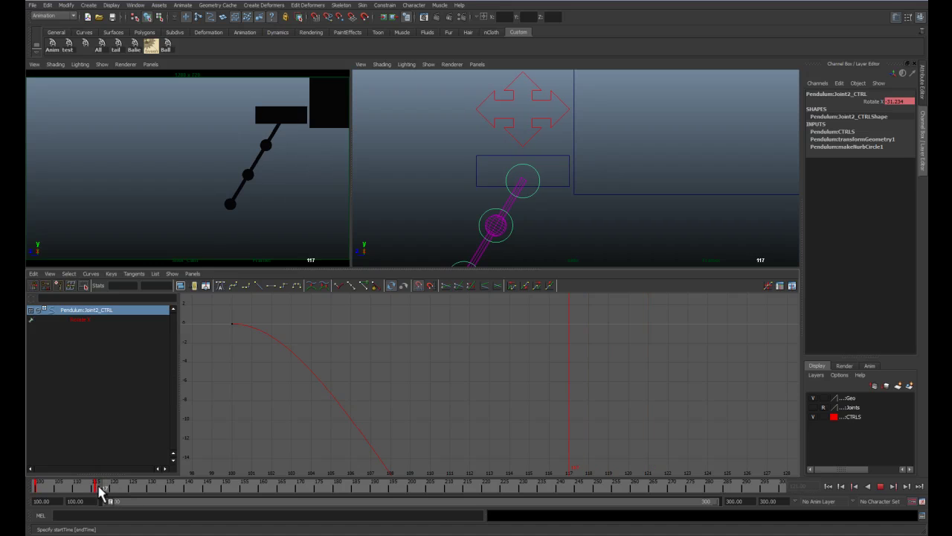
{"action": "left_click_drag", "start_coordinate": [99, 487], "coordinate": [101, 494]}
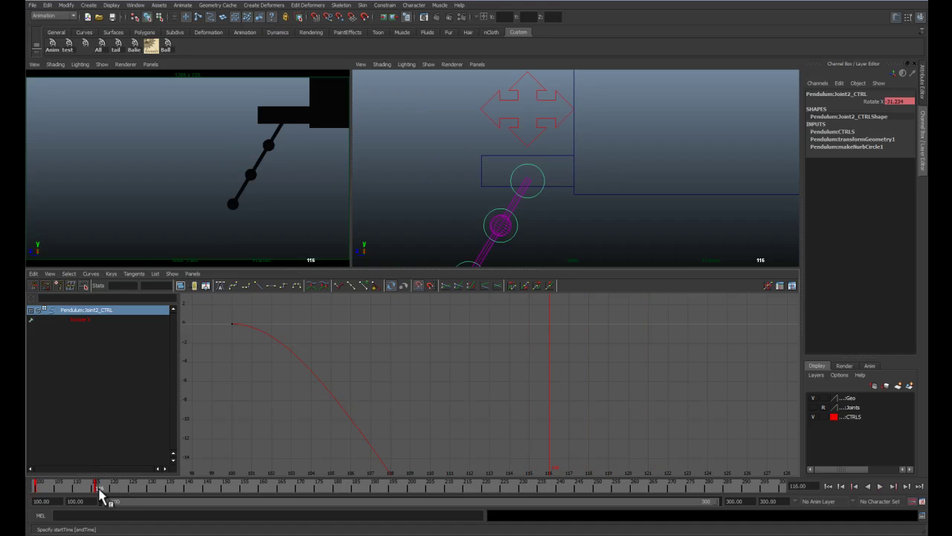
Step: Key the Joint2 control at frame 124 and swing it toward the wall to a Rotate X of about 44.8
{"action": "left_click_drag", "start_coordinate": [96, 491], "coordinate": [127, 493]}
{"action": "key", "text": "s"}
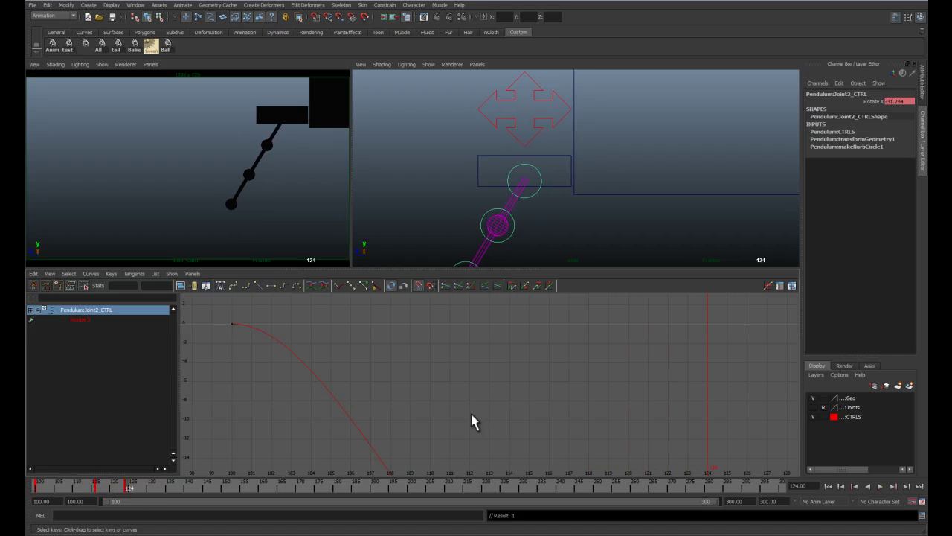
{"action": "key", "text": "f"}
{"action": "middle_click_drag", "start_coordinate": [413, 347], "coordinate": [391, 333], "text": "alt"}
{"action": "key", "text": "e"}
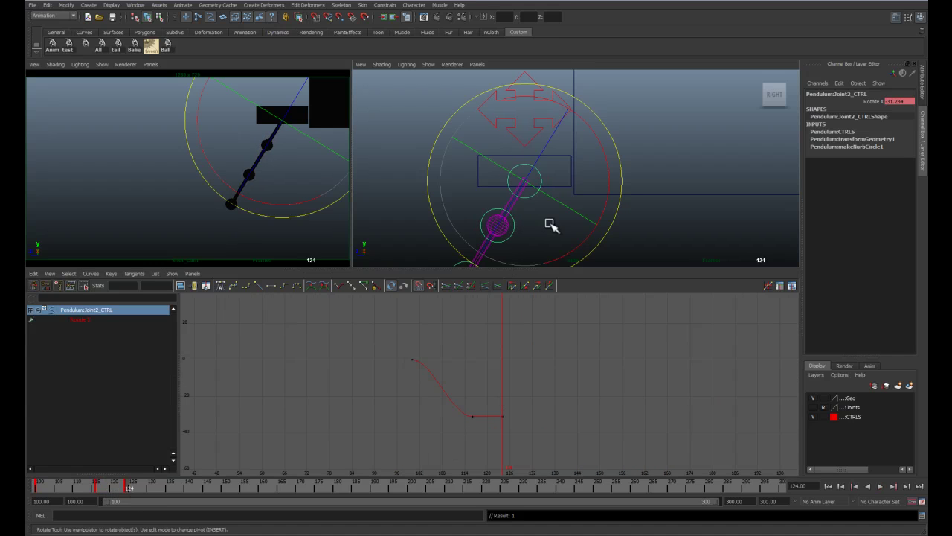
{"action": "left_click_drag", "start_coordinate": [610, 188], "coordinate": [553, 92]}
Step: Examine the Rotate X curve and play the pendulum's forward swing from frame 100
{"action": "middle_click_drag", "start_coordinate": [497, 323], "coordinate": [498, 342], "text": "alt"}
{"action": "scroll", "coordinate": [498, 342], "scroll_direction": "down", "scroll_amount": 3}
{"action": "left_click", "coordinate": [500, 343]}
{"action": "left_click_drag", "start_coordinate": [136, 487], "coordinate": [115, 494]}
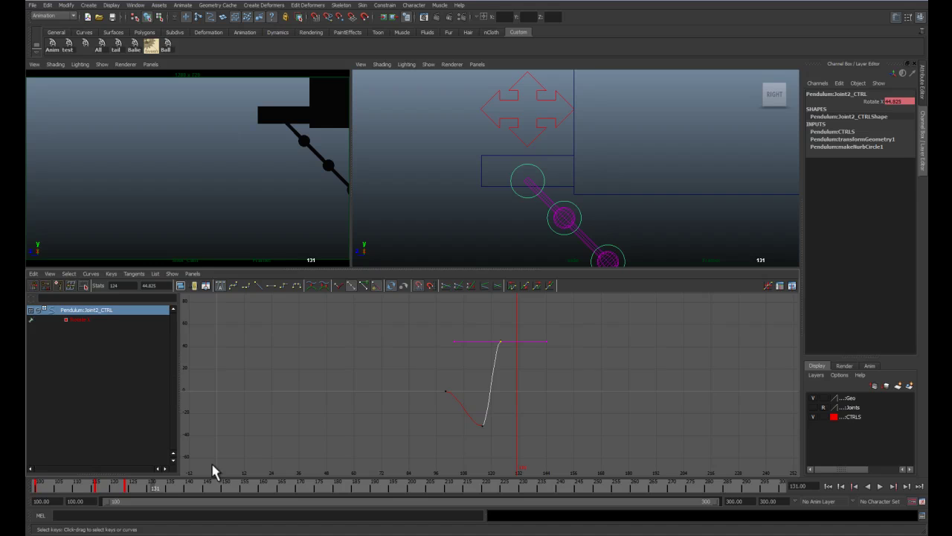
{"action": "left_click", "coordinate": [38, 489]}
{"action": "key", "text": "alt+v"}
{"action": "key", "text": "Escape"}
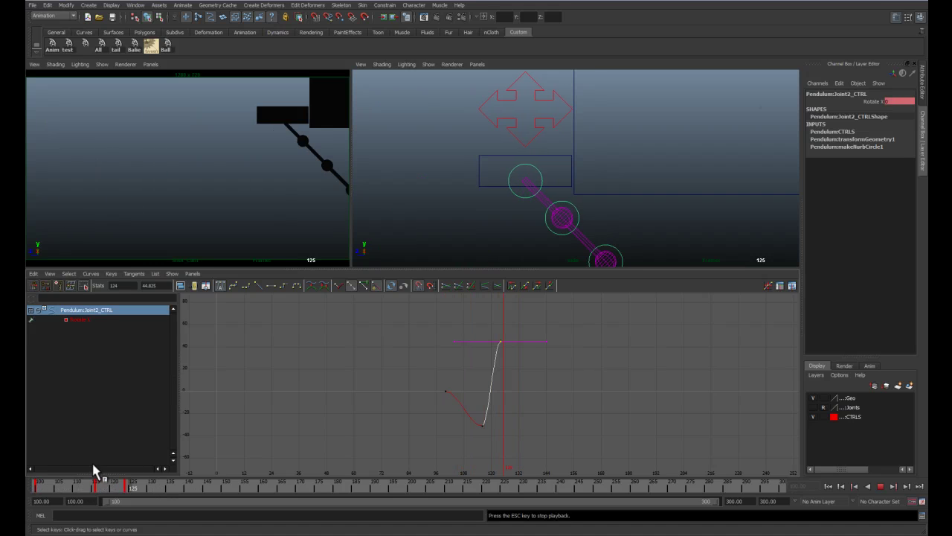
Step: Select the frame 116 key on the Joint2 Rotate X curve and set its tangents to linear
{"action": "right_click_drag", "start_coordinate": [444, 387], "coordinate": [459, 432], "text": "alt"}
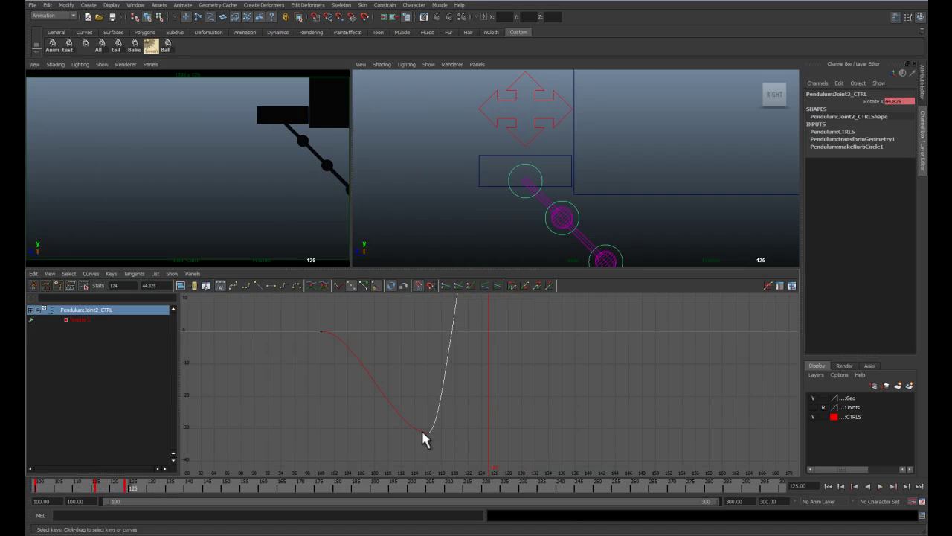
{"action": "left_click", "coordinate": [99, 489]}
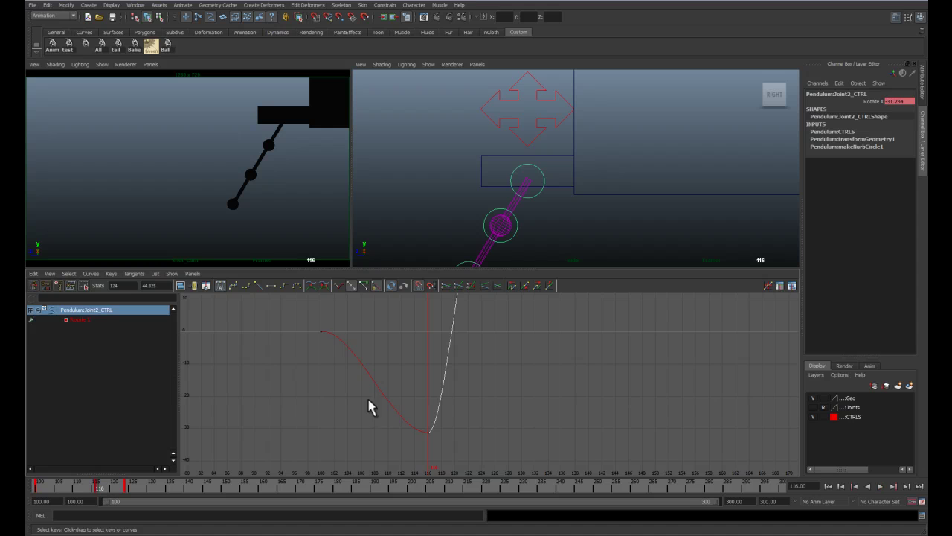
{"action": "left_click", "coordinate": [428, 433]}
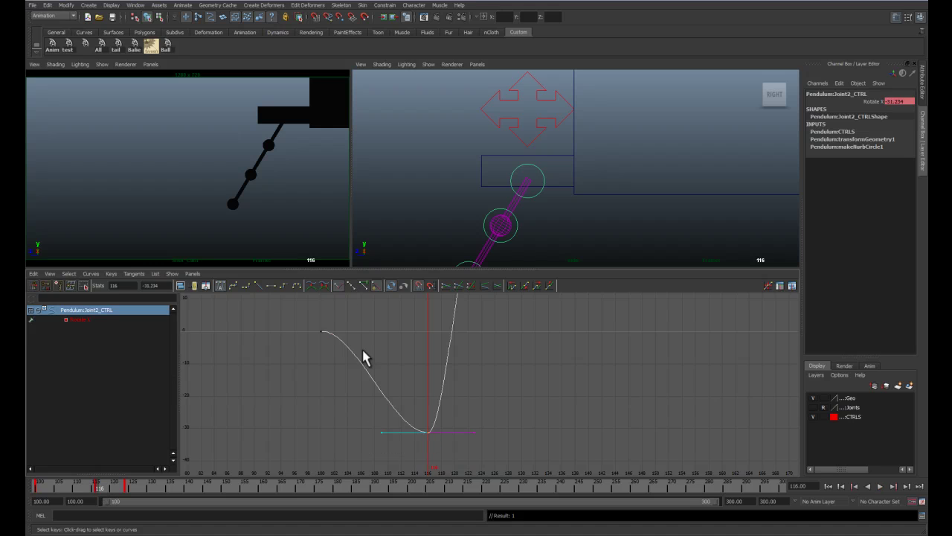
{"action": "left_click", "coordinate": [273, 287]}
{"action": "left_click", "coordinate": [261, 288]}
Step: Raise the incoming and outgoing tangent handles of the frame 116 Rotate X key to shape a sharp V at impact
{"action": "left_click_drag", "start_coordinate": [379, 384], "coordinate": [398, 412]}
{"action": "key", "text": "w"}
{"action": "middle_click_drag", "start_coordinate": [398, 413], "coordinate": [411, 399]}
{"action": "left_click_drag", "start_coordinate": [454, 407], "coordinate": [453, 407]}
{"action": "middle_click_drag", "start_coordinate": [453, 407], "coordinate": [446, 401]}
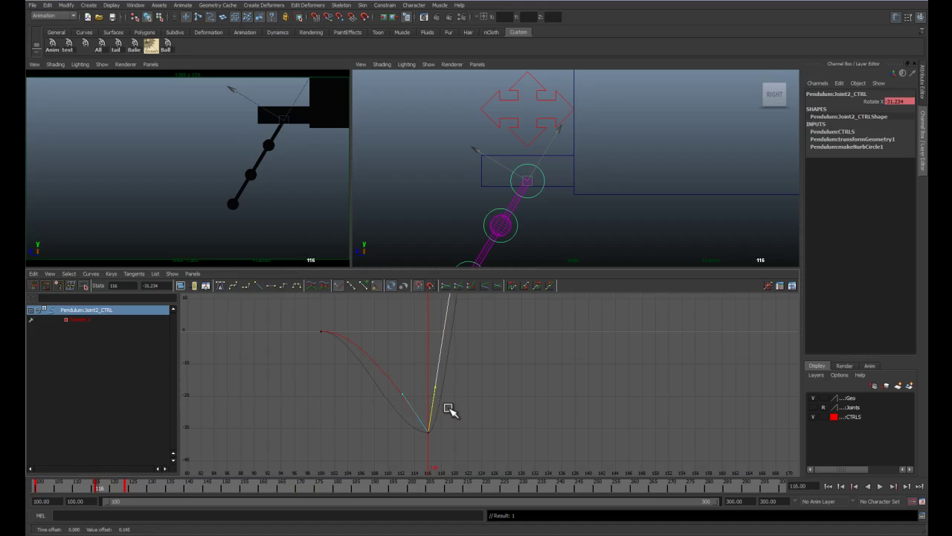
{"action": "middle_click_drag", "start_coordinate": [430, 400], "coordinate": [438, 389]}
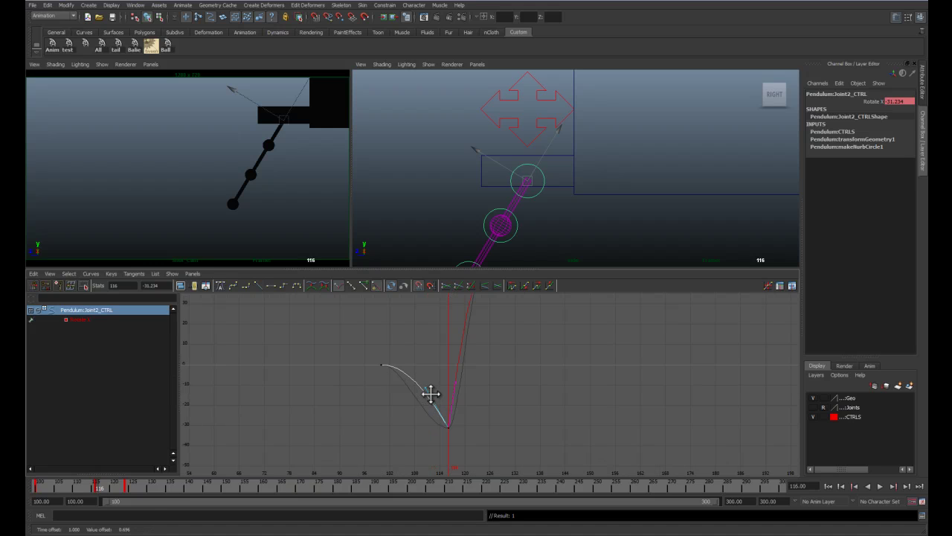
{"action": "left_click_drag", "start_coordinate": [447, 374], "coordinate": [463, 397]}
{"action": "scroll", "coordinate": [461, 400], "scroll_direction": "down", "scroll_amount": 3}
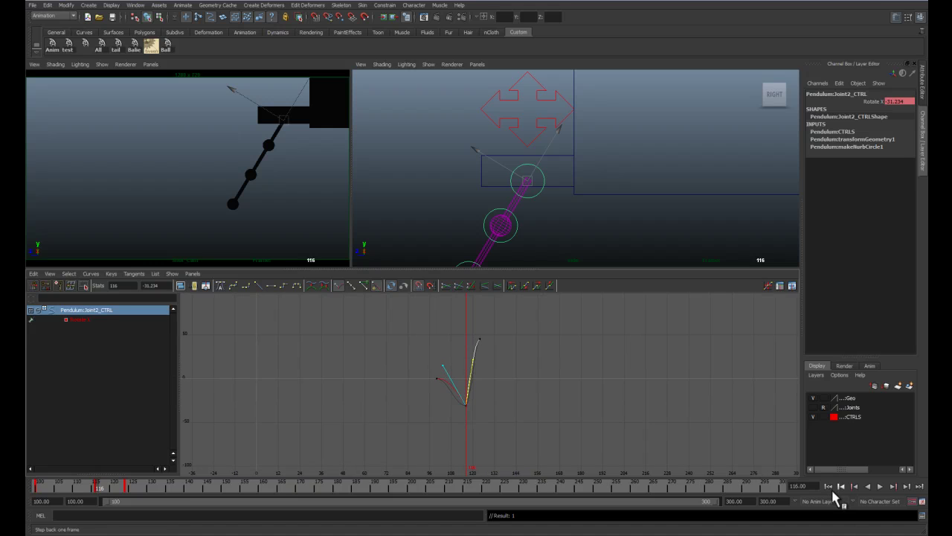
Step: Play the animation twice from frame 100 to check the sharper swing at impact
{"action": "left_click", "coordinate": [829, 486]}
{"action": "key", "text": "alt+v"}
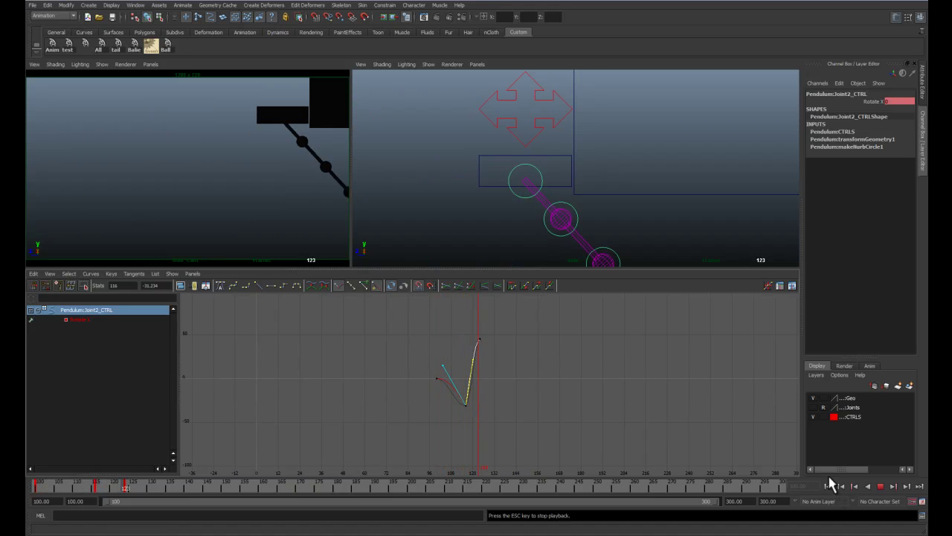
{"action": "key", "text": "alt+v"}
{"action": "left_click", "coordinate": [829, 487]}
{"action": "key", "text": "alt+v"}
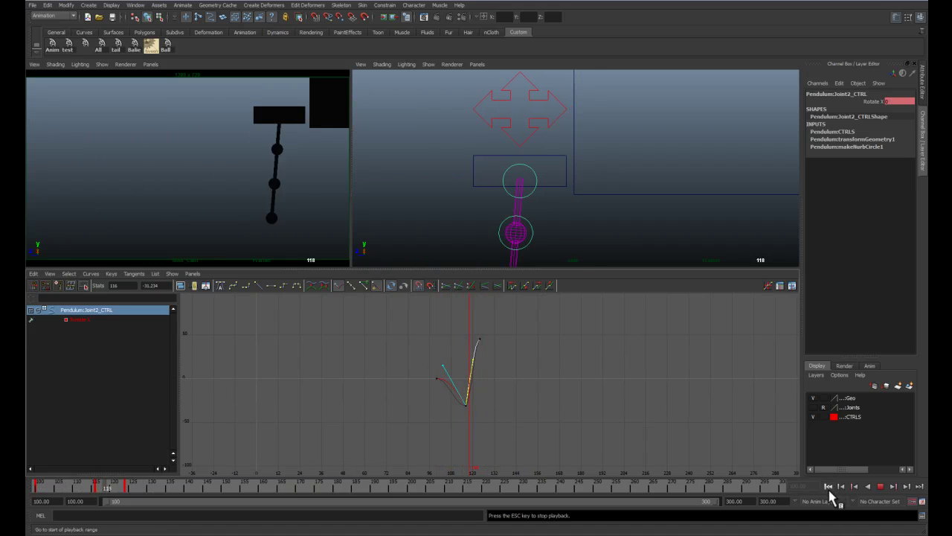
{"action": "key", "text": "alt+v"}
Step: Raise the frame 124 Rotate X key to about 50.7 to widen the forward swing
{"action": "left_click_drag", "start_coordinate": [461, 320], "coordinate": [502, 363]}
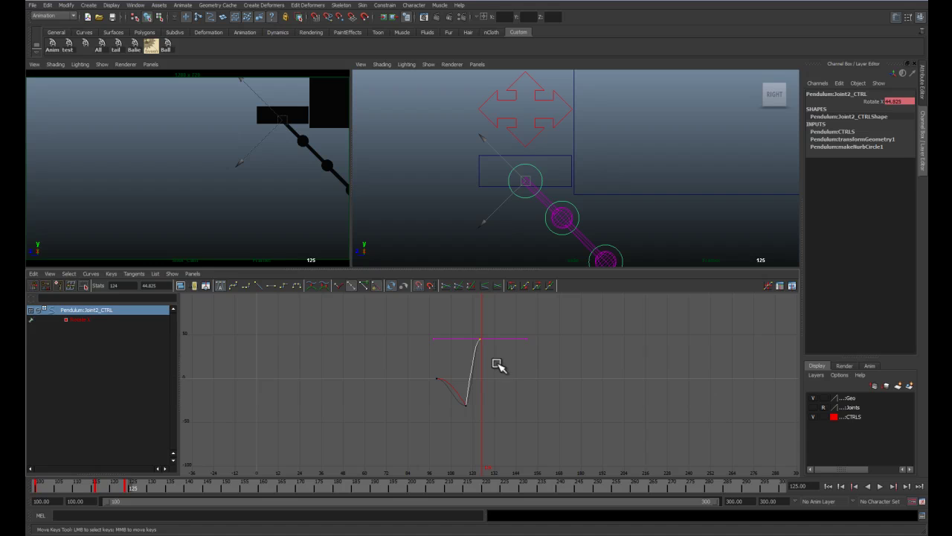
{"action": "middle_click_drag", "start_coordinate": [497, 355], "coordinate": [496, 352]}
{"action": "key", "text": "q"}
{"action": "mouse_move", "coordinate": [481, 413]}
{"action": "right_mouse_down", "text": "alt"}
{"action": "mouse_move", "coordinate": [476, 404]}
{"action": "mouse_move", "coordinate": [466, 421]}
{"action": "right_mouse_up", "text": "alt"}
{"action": "left_click_drag", "start_coordinate": [466, 423], "coordinate": [442, 403]}
{"action": "left_click", "coordinate": [456, 369]}
{"action": "key", "text": "w"}
{"action": "left_click", "coordinate": [463, 390]}
Step: Replay the wider forward swing and return to frame 100
{"action": "left_click", "coordinate": [828, 486]}
{"action": "key", "text": "alt+v"}
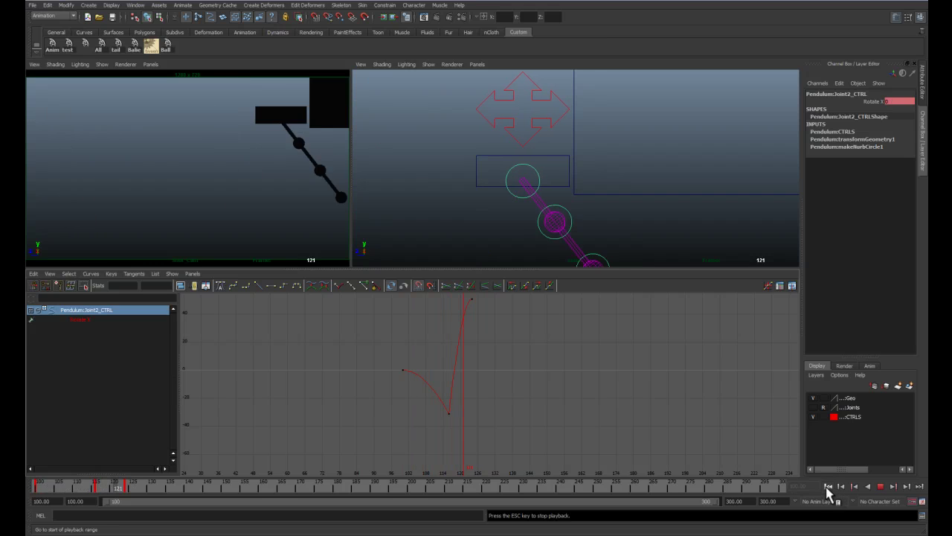
{"action": "key", "text": "alt+v"}
{"action": "left_click", "coordinate": [827, 486]}
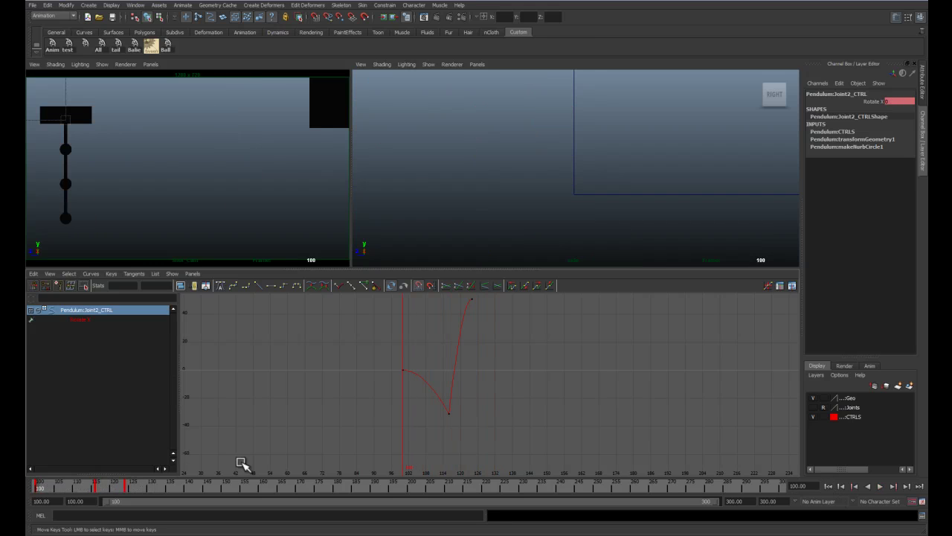
Step: At frame 135, swing the Joint2 control back away from the wall to a Rotate X of about -29.5
{"action": "left_click_drag", "start_coordinate": [134, 488], "coordinate": [128, 488]}
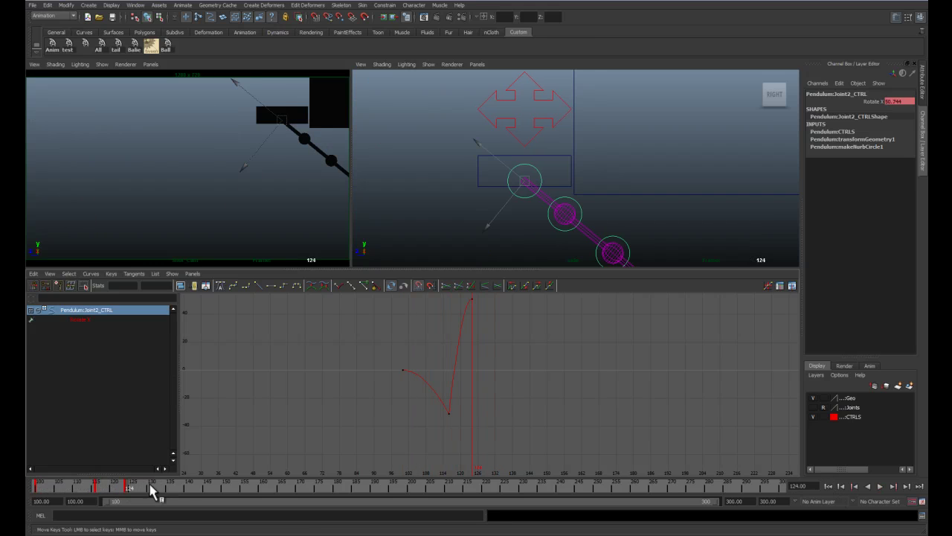
{"action": "mouse_move", "coordinate": [440, 417]}
{"action": "right_mouse_down", "text": "alt"}
{"action": "mouse_move", "coordinate": [431, 408]}
{"action": "mouse_move", "coordinate": [441, 406]}
{"action": "right_mouse_up", "text": "alt"}
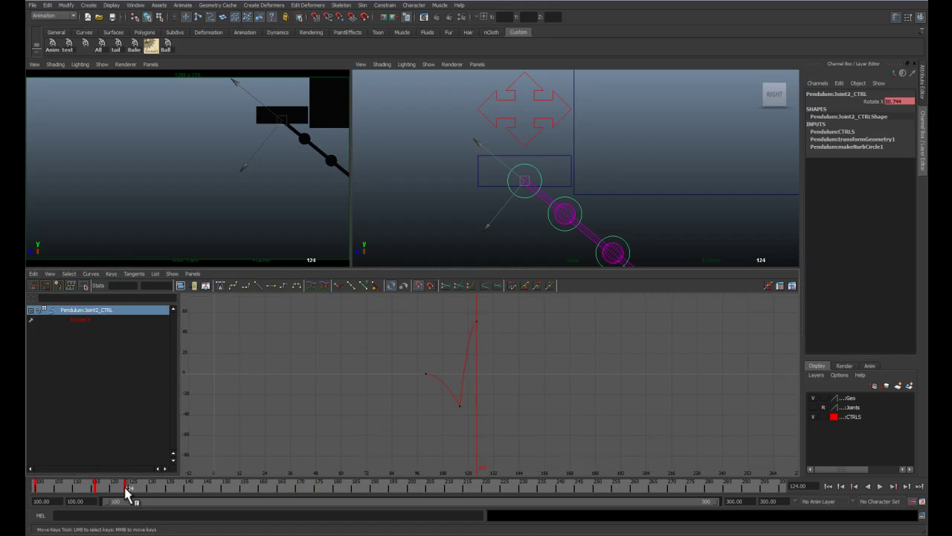
{"action": "left_click_drag", "start_coordinate": [128, 491], "coordinate": [138, 495]}
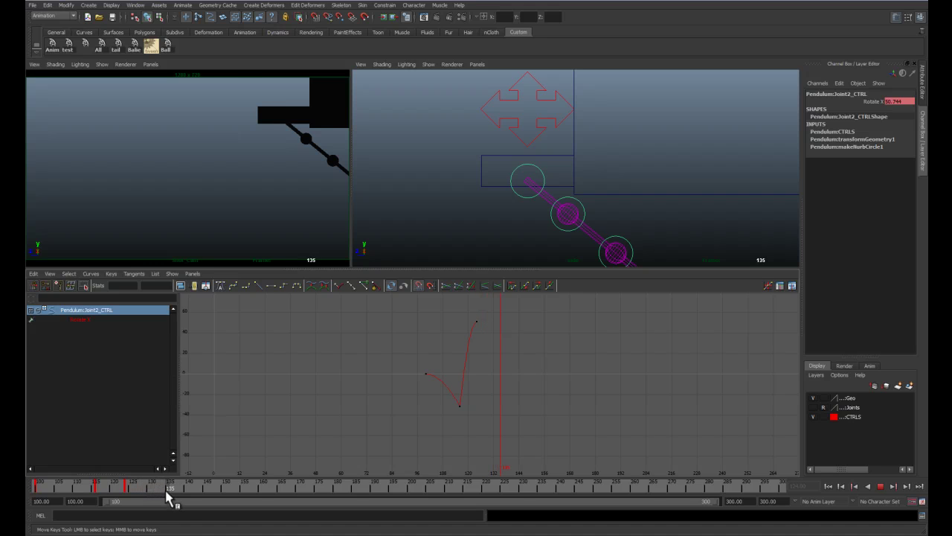
{"action": "left_click_drag", "start_coordinate": [170, 500], "coordinate": [170, 500]}
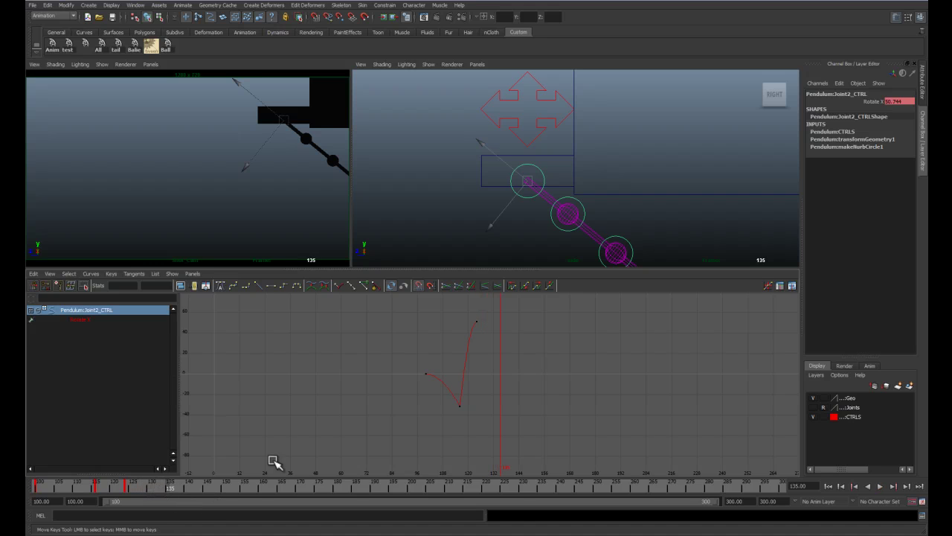
{"action": "key", "text": "e"}
{"action": "left_click_drag", "start_coordinate": [612, 173], "coordinate": [430, 244]}
{"action": "key", "text": "q"}
Step: Inspect the frame 124 peak on the curve and play the swing back toward frame 135
{"action": "middle_click_drag", "start_coordinate": [441, 367], "coordinate": [394, 376], "text": "alt"}
{"action": "left_click", "coordinate": [433, 354]}
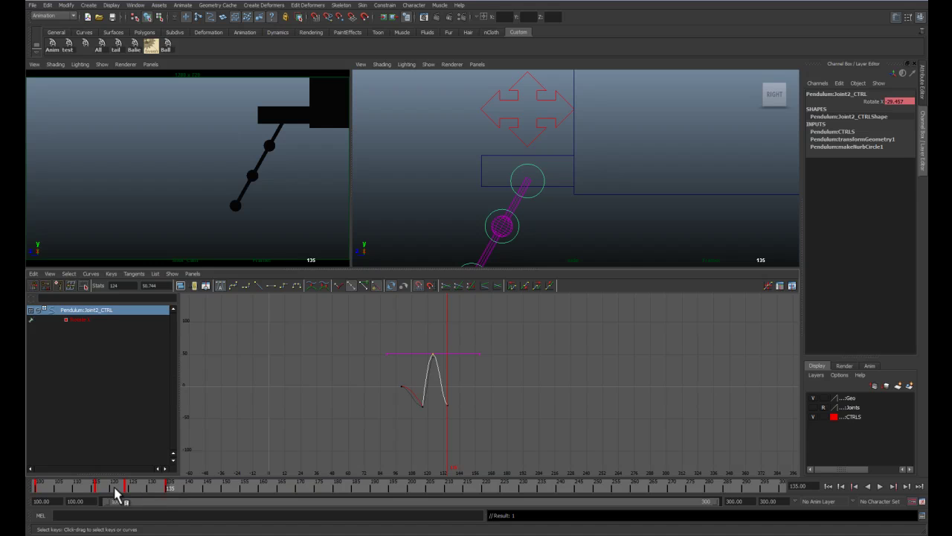
{"action": "left_click_drag", "start_coordinate": [111, 491], "coordinate": [131, 492]}
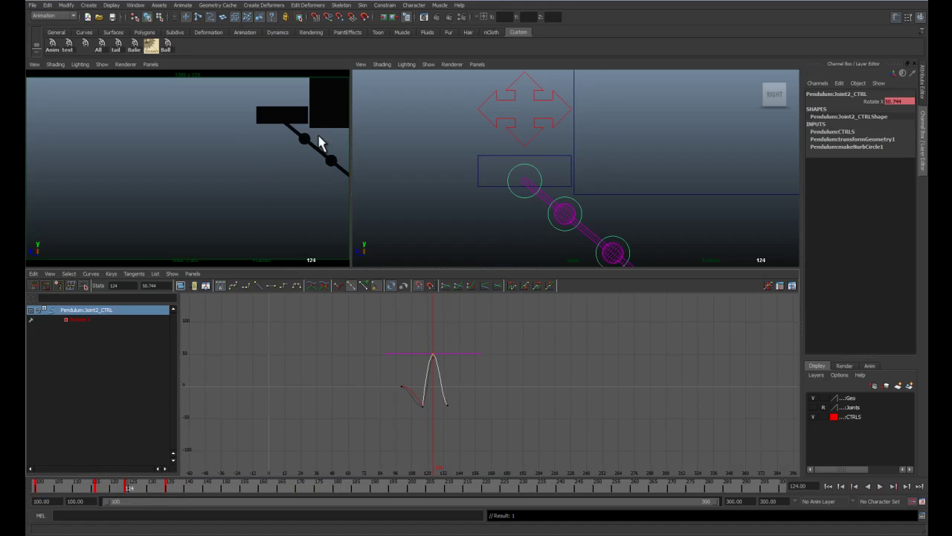
{"action": "key", "text": "alt+v"}
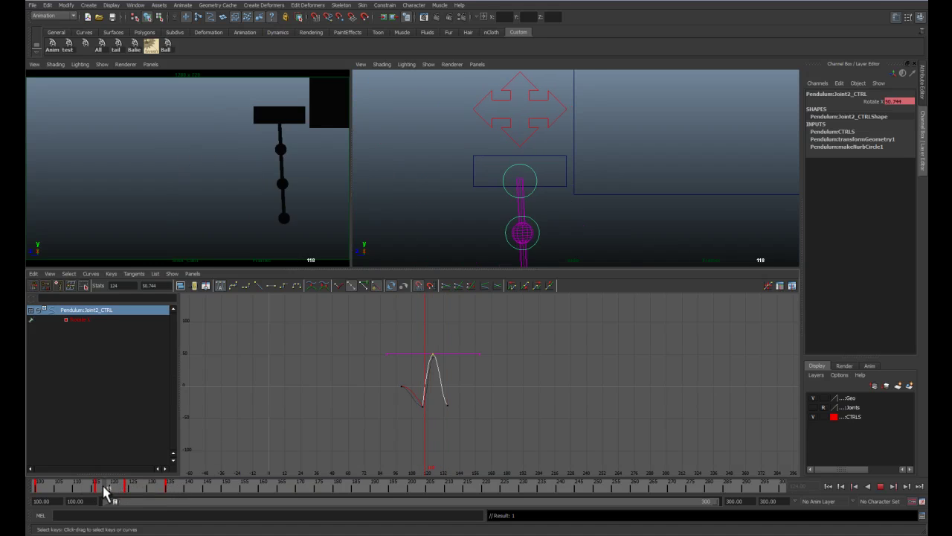
Step: Lower the frame 135 Rotate X key to about -39.2 to extend the backward swing
{"action": "left_click_drag", "start_coordinate": [138, 491], "coordinate": [170, 494]}
{"action": "right_click_drag", "start_coordinate": [459, 388], "coordinate": [453, 440], "text": "alt"}
{"action": "left_click_drag", "start_coordinate": [451, 432], "coordinate": [453, 435]}
{"action": "key", "text": "w"}
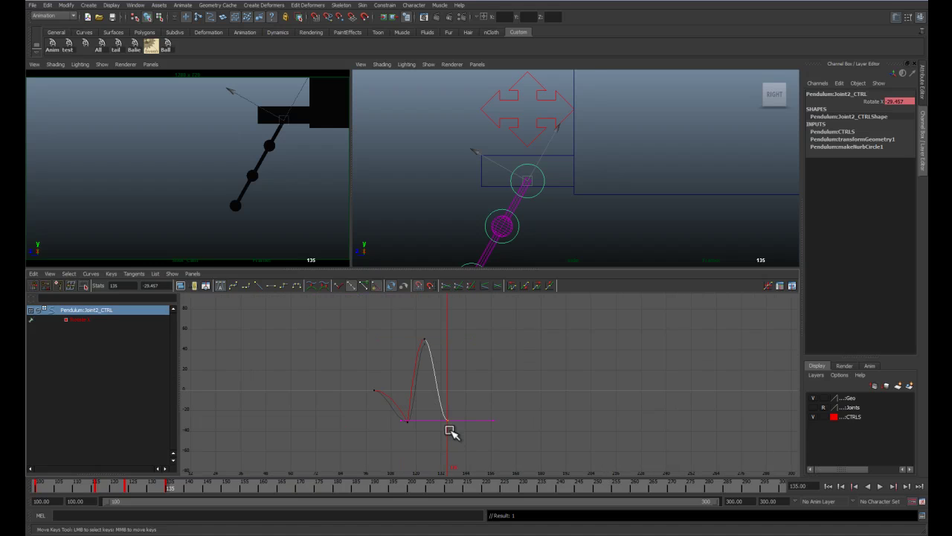
{"action": "middle_click_drag", "start_coordinate": [449, 429], "coordinate": [448, 440]}
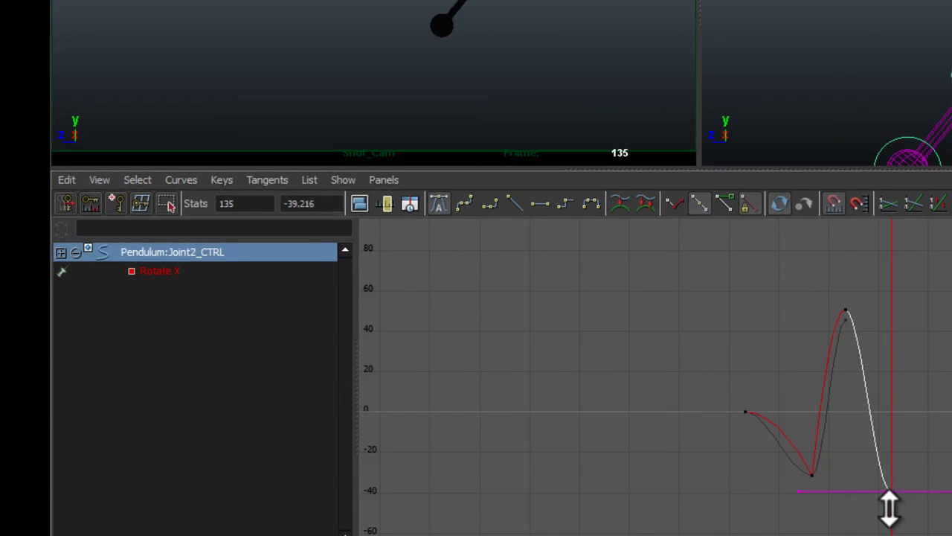
Step: Lower the frame 135 Rotate X key to about -40.6 and replay the swing from frame 100
{"action": "middle_click_drag", "start_coordinate": [889, 509], "coordinate": [890, 512], "text": "shift"}
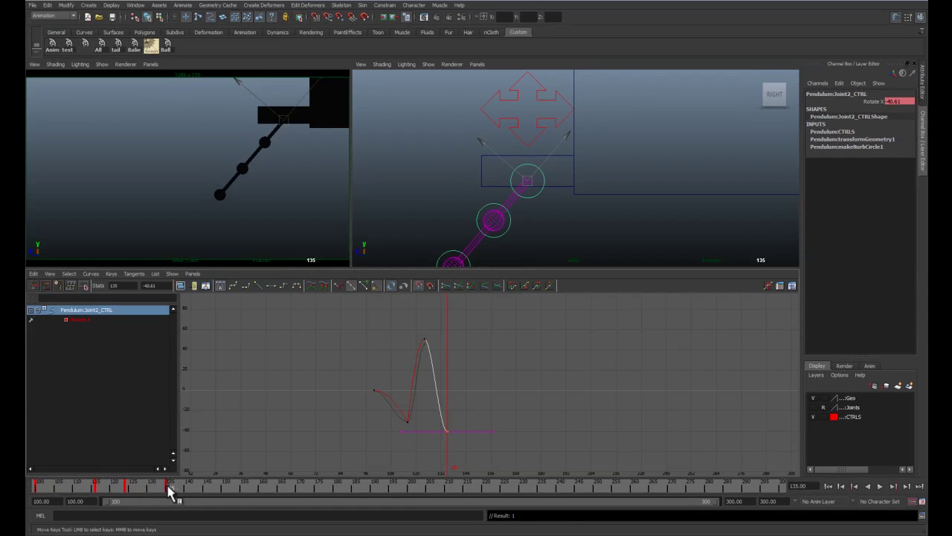
{"action": "left_click_drag", "start_coordinate": [167, 487], "coordinate": [28, 463]}
{"action": "key", "text": "alt+v"}
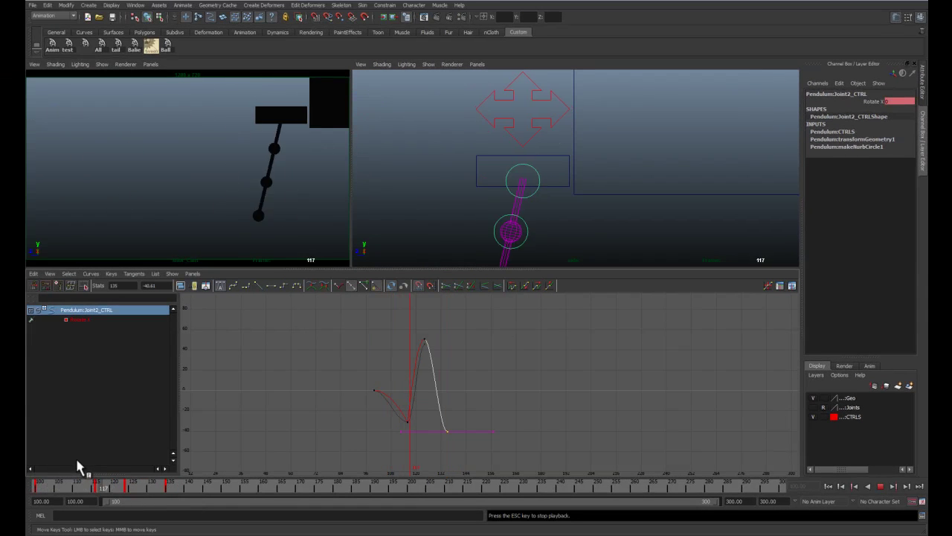
{"action": "key", "text": "Escape"}
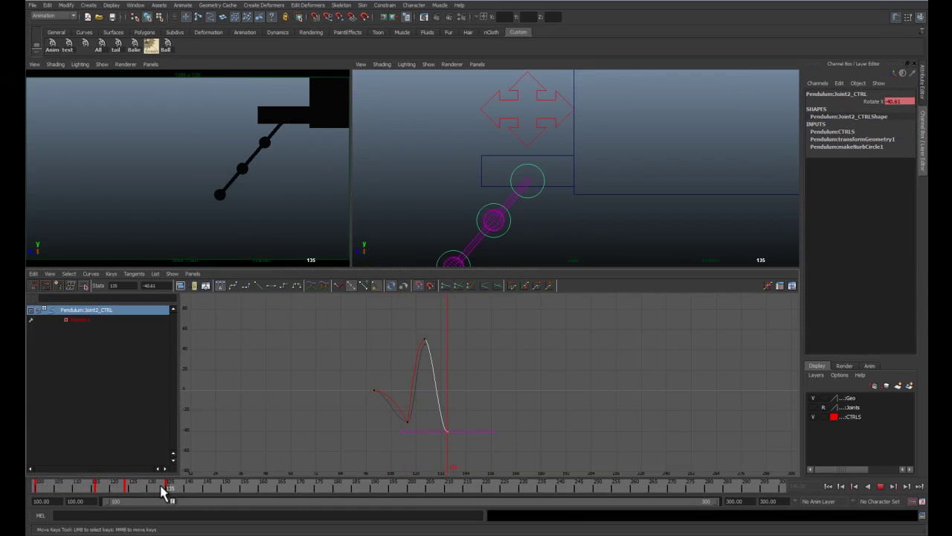
{"action": "left_click_drag", "start_coordinate": [110, 500], "coordinate": [170, 497]}
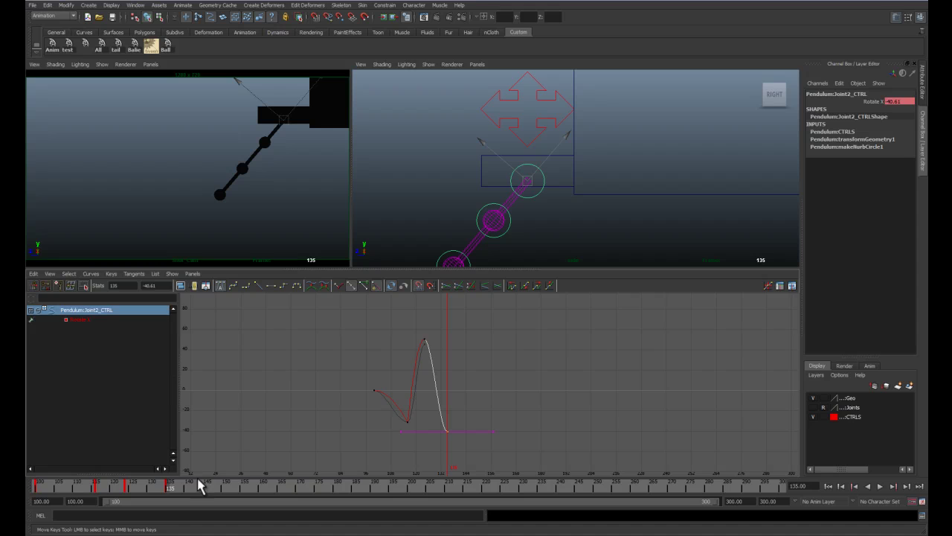
Step: Key the Joint2 control at frame 146 with a Rotate X of about 34.6, swinging toward the wall
{"action": "key", "text": "alt+v"}
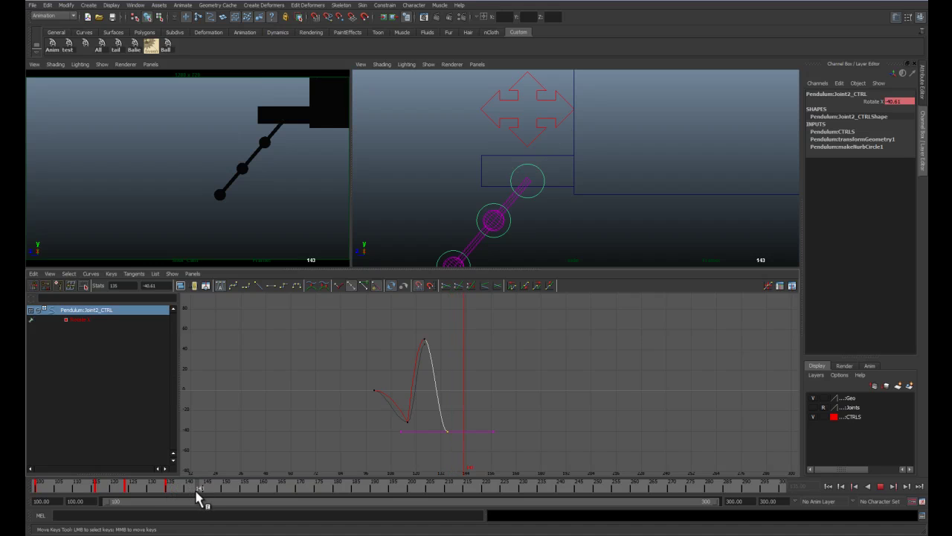
{"action": "key", "text": "s"}
{"action": "scroll", "coordinate": [459, 436], "scroll_direction": "down", "scroll_amount": 2}
{"action": "middle_click_drag", "start_coordinate": [461, 422], "coordinate": [456, 395], "text": "alt"}
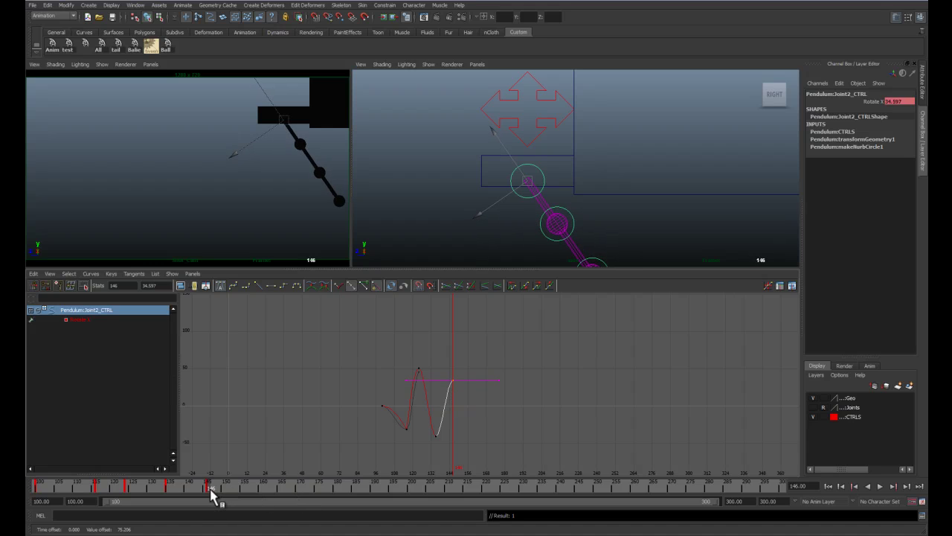
Step: Key the Joint2 control at frame 156 with a Rotate X of about -29.9, swinging away from the wall
{"action": "key", "text": "alt+v"}
{"action": "left_click", "coordinate": [246, 489]}
{"action": "key", "text": "s"}
{"action": "left_click", "coordinate": [468, 386]}
{"action": "middle_click_drag", "start_coordinate": [471, 393], "coordinate": [474, 444], "text": "shift"}
Step: Play back the animation to check the rhythm of the Joint2 swings up to frame 156
{"action": "key", "text": "alt+v"}
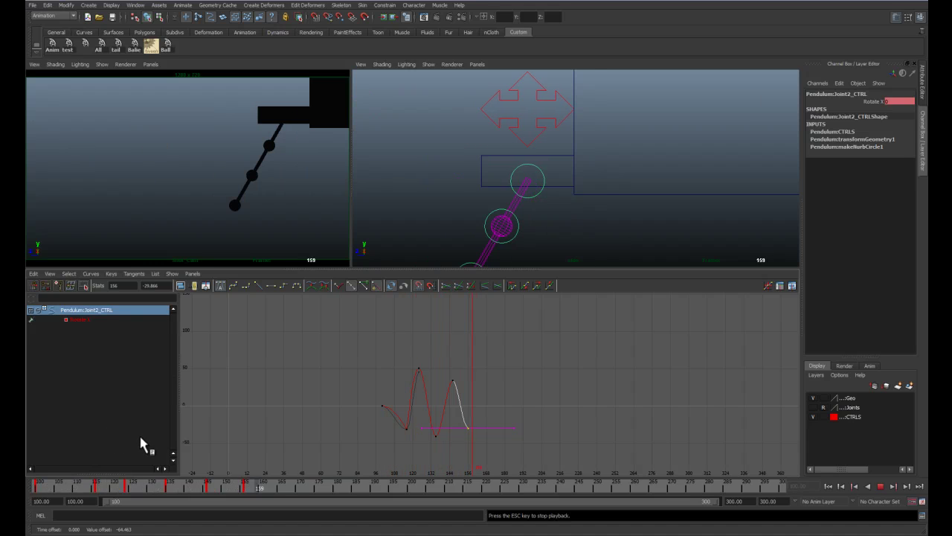
{"action": "key", "text": "Escape"}
{"action": "key", "text": "alt+v"}
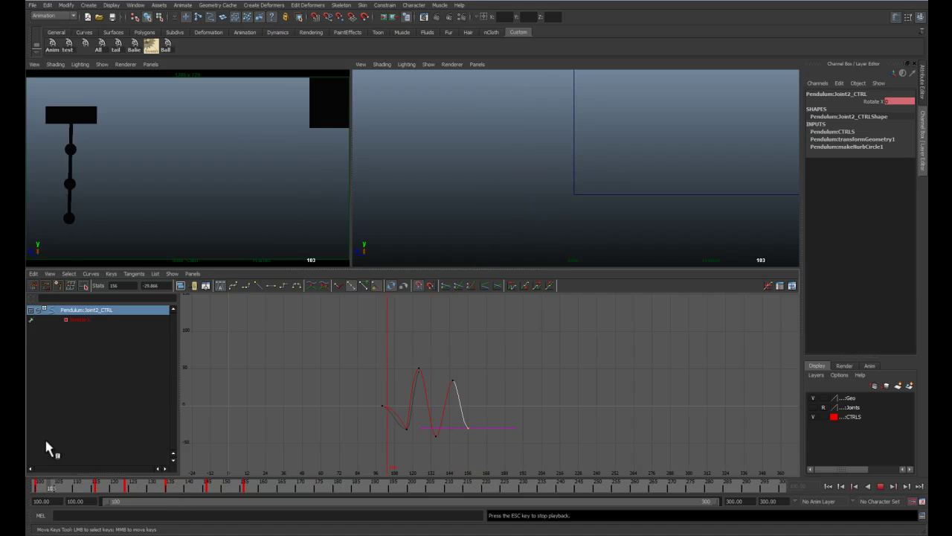
{"action": "key", "text": "Escape"}
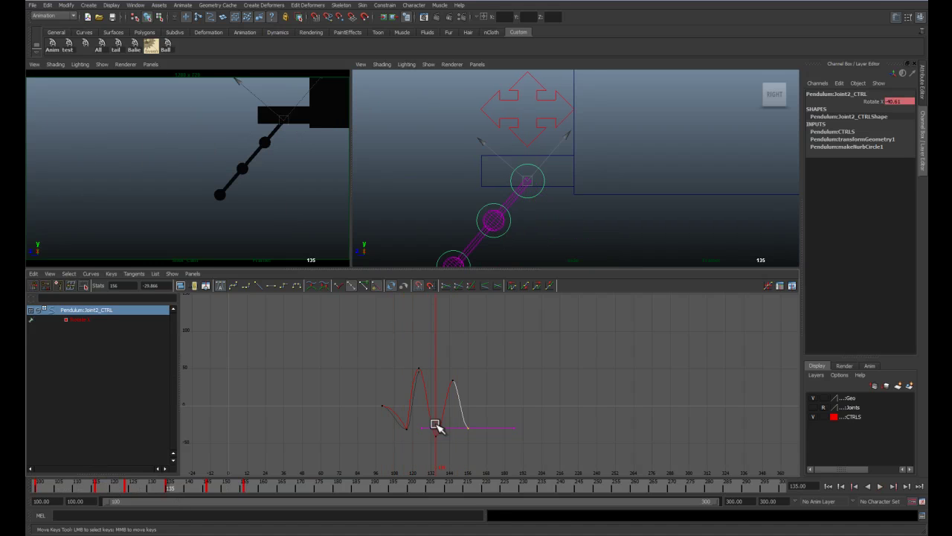
Step: Shift the Joint2 keys from frame 135 onward two frames later and replay the animation
{"action": "left_click_drag", "start_coordinate": [192, 488], "coordinate": [281, 498]}
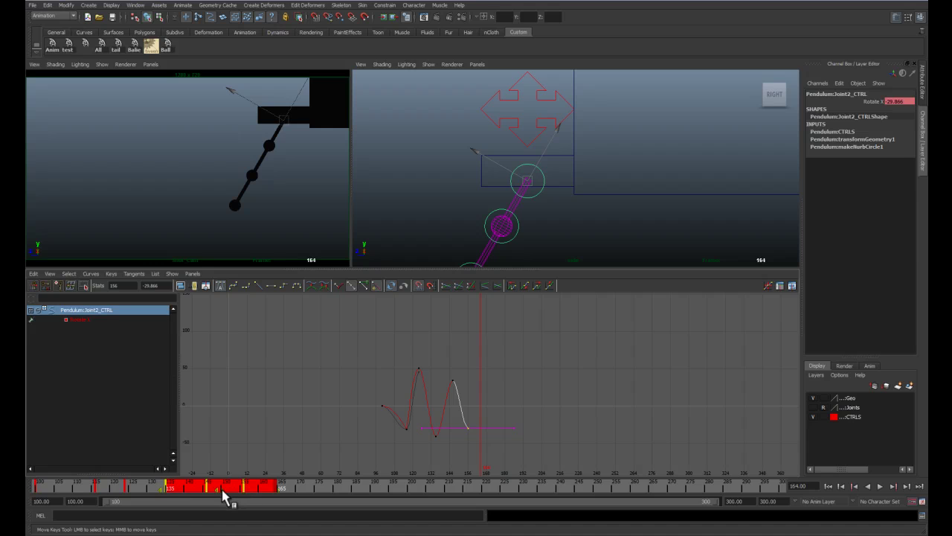
{"action": "key", "text": "alt+v"}
{"action": "left_click", "coordinate": [30, 485]}
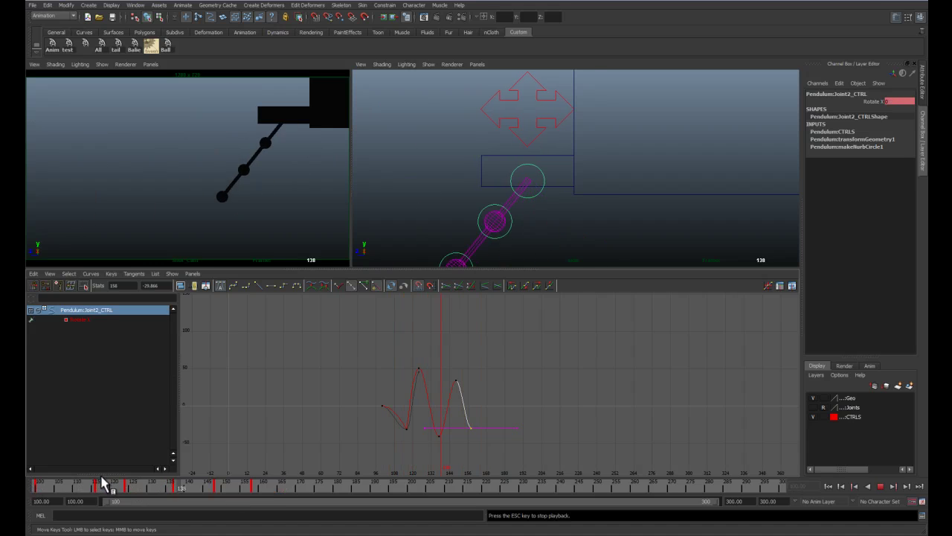
{"action": "key", "text": "Escape"}
Step: Retime the last two Joint2 keys to frames 149 and 160 and replay from frame 100
{"action": "left_click_drag", "start_coordinate": [216, 497], "coordinate": [275, 491], "text": "shift"}
{"action": "left_click", "coordinate": [195, 490]}
{"action": "left_click", "coordinate": [35, 487]}
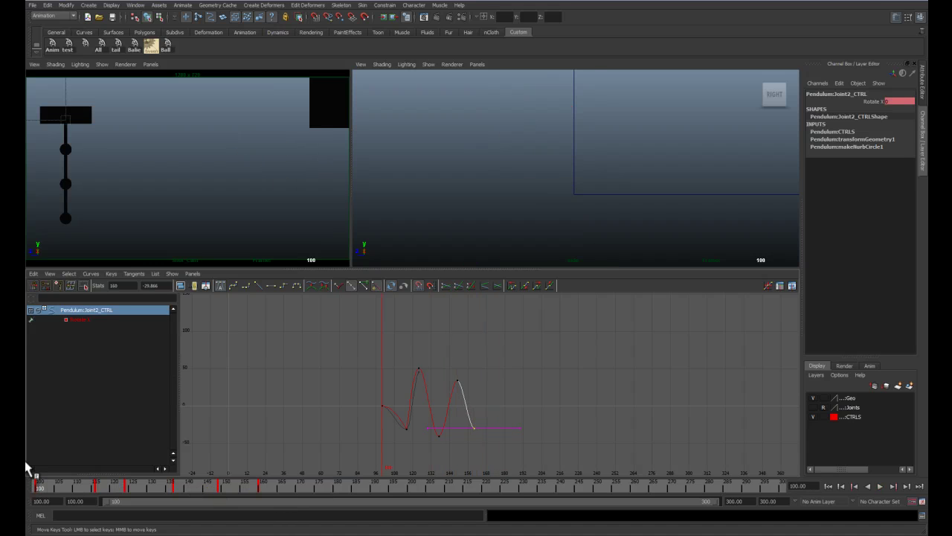
{"action": "key", "text": "alt+v"}
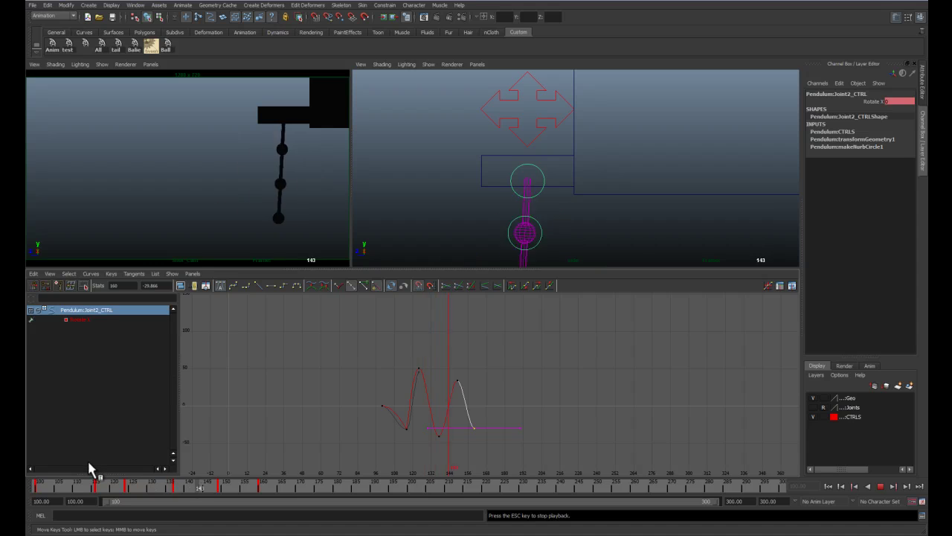
{"action": "key", "text": "Escape"}
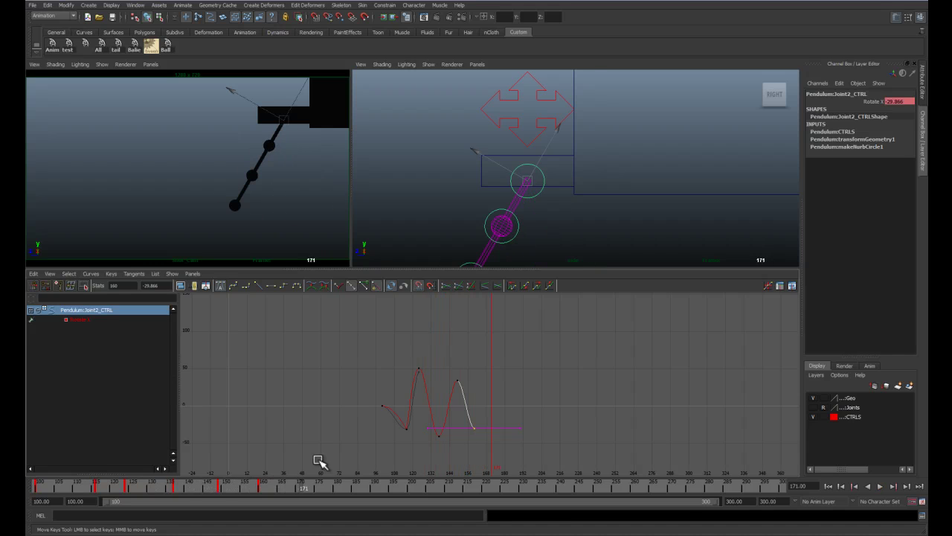
Step: Key the Joint2 control at frame 170 with a Rotate X of about 24.2
{"action": "right_click_drag", "start_coordinate": [482, 413], "coordinate": [430, 410], "text": "alt"}
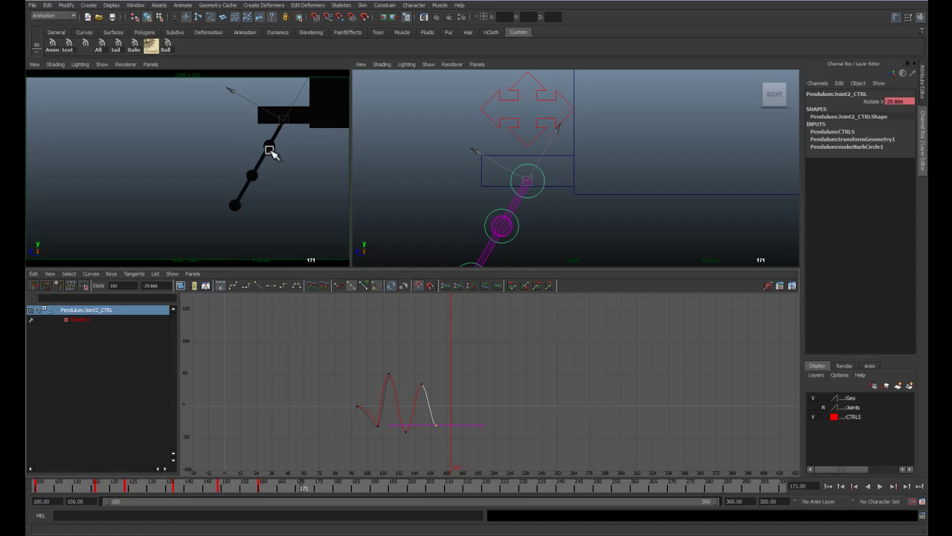
{"action": "left_click", "coordinate": [260, 491]}
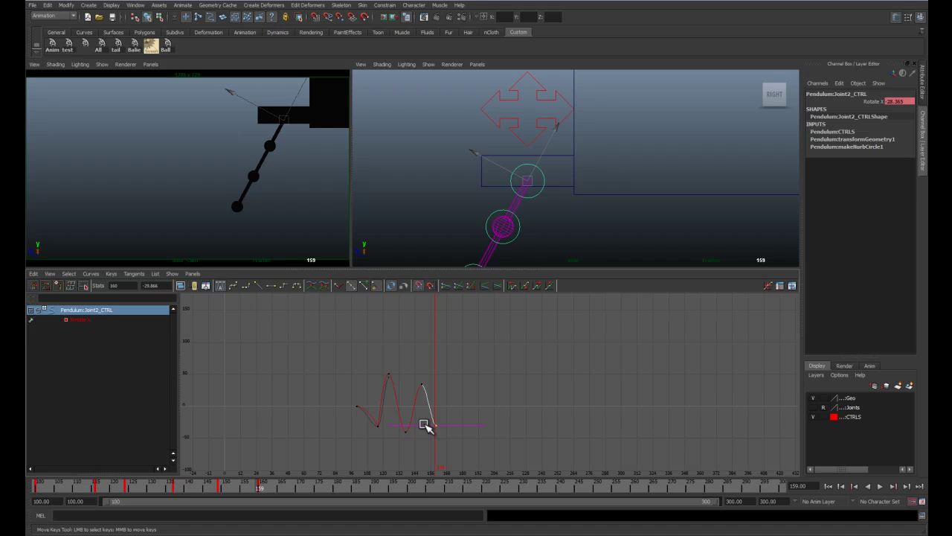
{"action": "key", "text": "alt+v"}
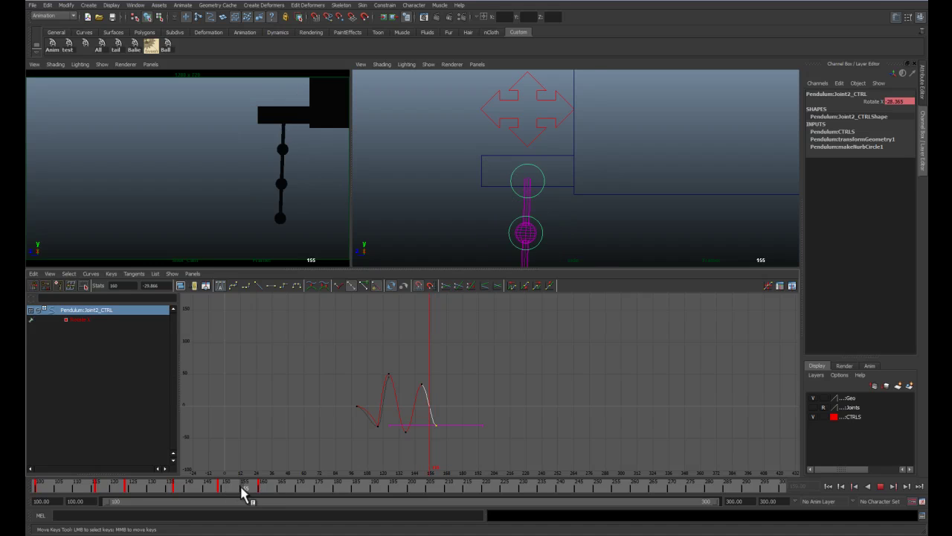
{"action": "left_click_drag", "start_coordinate": [282, 491], "coordinate": [299, 494]}
{"action": "key", "text": "s"}
{"action": "middle_click_drag", "start_coordinate": [400, 421], "coordinate": [365, 392], "text": "alt"}
{"action": "scroll", "coordinate": [365, 392], "scroll_direction": "up", "scroll_amount": 3}
{"action": "left_click_drag", "start_coordinate": [357, 385], "coordinate": [377, 434]}
{"action": "middle_click_drag", "start_coordinate": [374, 427], "coordinate": [370, 371], "text": "shift"}
{"action": "key", "text": "alt+v"}
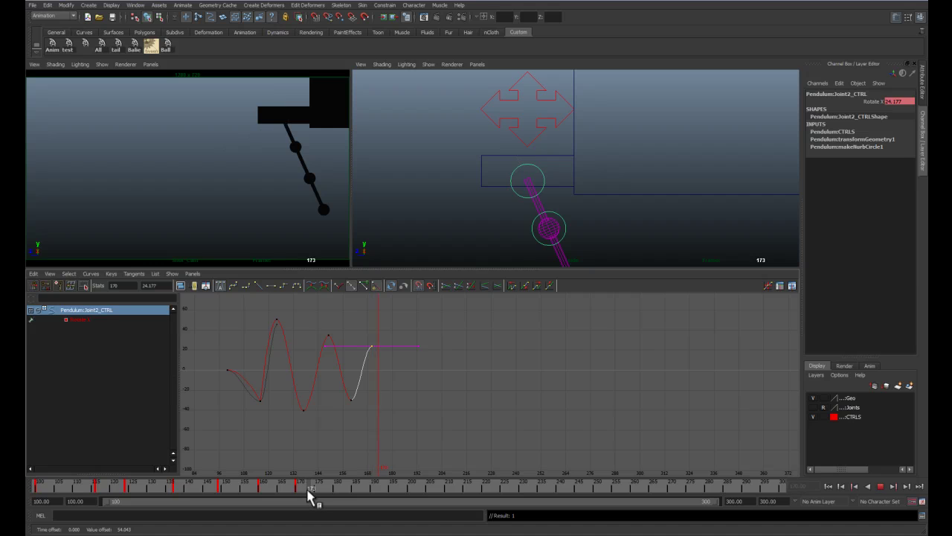
Step: Key Joint2's Rotate X at about -22.8 on frame 179 and about 18.1 on frame 188
{"action": "key", "text": "alt+v"}
{"action": "key", "text": "alt+v"}
{"action": "left_click_drag", "start_coordinate": [332, 491], "coordinate": [364, 489]}
{"action": "key", "text": "s"}
{"action": "left_click", "coordinate": [408, 392]}
{"action": "middle_click_drag", "start_coordinate": [408, 394], "coordinate": [413, 368], "text": "shift"}
{"action": "left_click", "coordinate": [390, 392]}
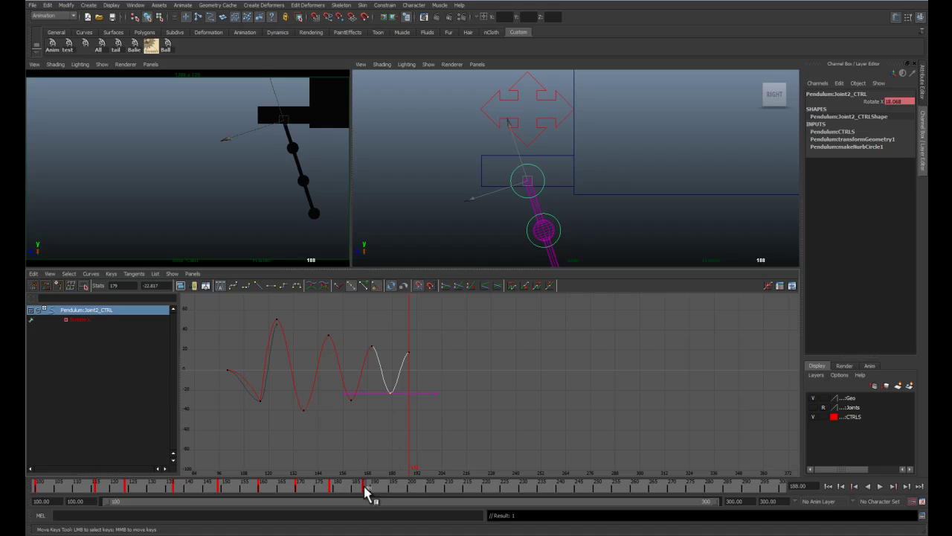
Step: Key a smaller backward swing at frame 196 and a Rotate X of 14 at frame 204
{"action": "left_click", "coordinate": [397, 487]}
{"action": "middle_click_drag", "start_coordinate": [441, 339], "coordinate": [442, 360]}
{"action": "key", "text": "alt+v"}
{"action": "key", "text": "s"}
{"action": "left_click", "coordinate": [441, 385]}
{"action": "double_click", "coordinate": [157, 285]}
{"action": "type", "text": "14"}
{"action": "key", "text": "Return"}
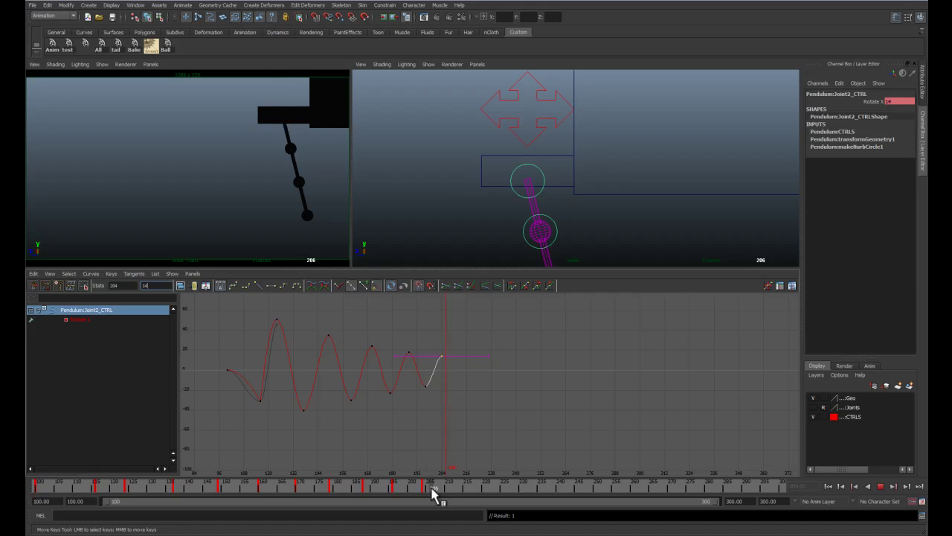
Step: Key a Rotate X of -12 at frame 212 and play the animation
{"action": "left_click", "coordinate": [456, 487]}
{"action": "key", "text": "alt+v"}
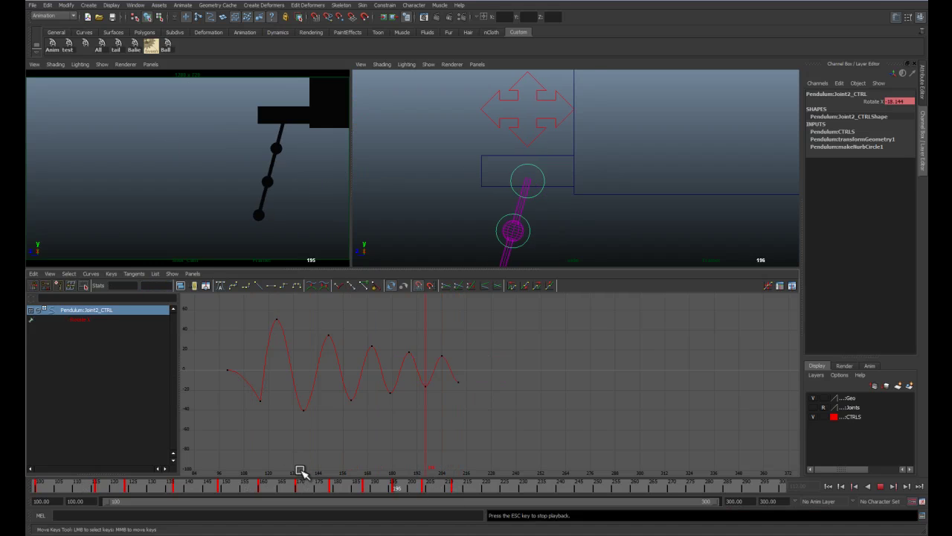
{"action": "key", "text": "Escape"}
Step: Spread the last five Joint2 keys progressively later, to frames 180, 190, 199, 208 and 217
{"action": "left_click_drag", "start_coordinate": [321, 488], "coordinate": [519, 487]}
{"action": "left_click", "coordinate": [300, 490]}
{"action": "left_click_drag", "start_coordinate": [423, 488], "coordinate": [427, 488]}
{"action": "left_click_drag", "start_coordinate": [365, 488], "coordinate": [518, 488], "text": "shift"}
{"action": "left_click_drag", "start_coordinate": [443, 489], "coordinate": [447, 488]}
{"action": "left_click_drag", "start_coordinate": [400, 488], "coordinate": [459, 489], "text": "shift"}
{"action": "left_click_drag", "start_coordinate": [435, 488], "coordinate": [512, 488], "text": "shift"}
{"action": "left_click_drag", "start_coordinate": [474, 489], "coordinate": [474, 489]}
{"action": "left_click", "coordinate": [468, 489], "text": "shift"}
Step: Replay the animation from the start to check the slower timing of the late swings
{"action": "left_click", "coordinate": [828, 486]}
{"action": "key", "text": "alt+v"}
{"action": "key", "text": "Escape"}
{"action": "left_click", "coordinate": [830, 486]}
{"action": "key", "text": "alt+v"}
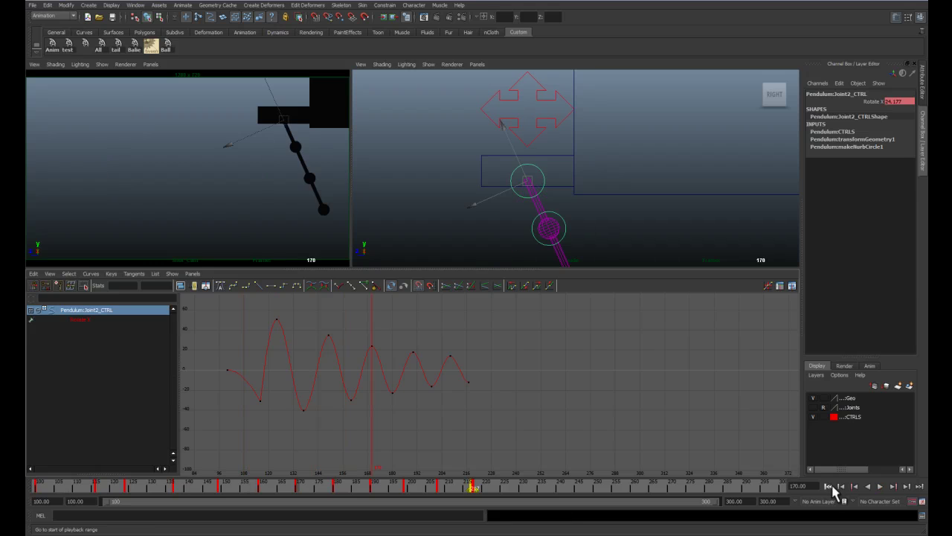
Step: Shift the Joint2 keys from frame 170 onward one frame later and replay the swings
{"action": "left_click", "coordinate": [300, 491]}
{"action": "left_click_drag", "start_coordinate": [297, 491], "coordinate": [519, 488], "text": "shift"}
{"action": "left_click_drag", "start_coordinate": [408, 489], "coordinate": [412, 488]}
{"action": "left_click_drag", "start_coordinate": [301, 490], "coordinate": [122, 489]}
{"action": "key", "text": "alt+v"}
{"action": "key", "text": "Escape"}
{"action": "left_click", "coordinate": [443, 488]}
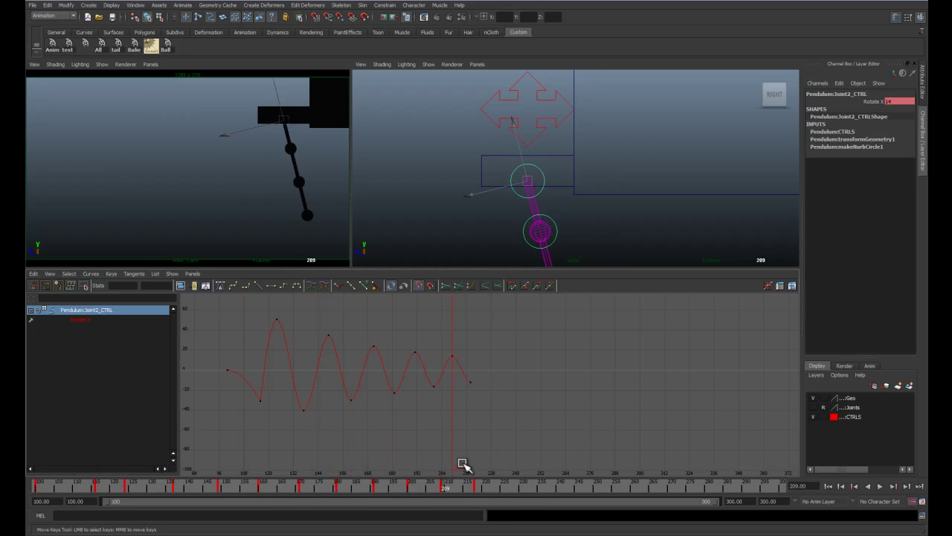
Step: Key the Joint2 control at frame 226 with a Rotate X of 10
{"action": "key", "text": "alt+v"}
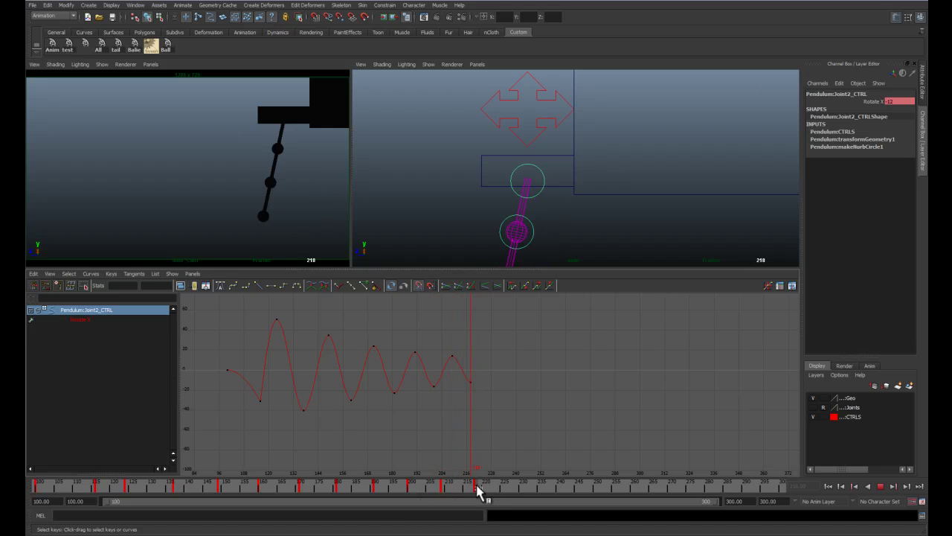
{"action": "left_click_drag", "start_coordinate": [497, 489], "coordinate": [506, 489]}
{"action": "key", "text": "s"}
{"action": "left_click_drag", "start_coordinate": [492, 363], "coordinate": [470, 393]}
{"action": "key", "text": "w"}
{"action": "double_click", "coordinate": [156, 285]}
{"action": "type", "text": "10"}
{"action": "key", "text": "Return"}
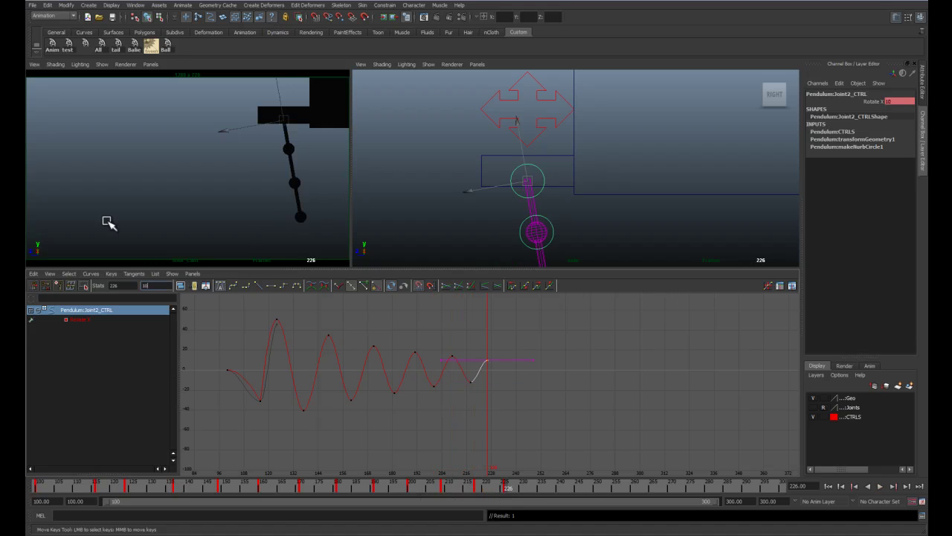
Step: Key the Joint2 control at frame 234 with a Rotate X of -9
{"action": "left_click_drag", "start_coordinate": [506, 489], "coordinate": [536, 489]}
{"action": "key", "text": "s"}
{"action": "middle_click_drag", "start_coordinate": [516, 364], "coordinate": [503, 361], "text": "alt"}
{"action": "left_click_drag", "start_coordinate": [503, 352], "coordinate": [484, 371]}
{"action": "double_click", "coordinate": [156, 285]}
{"action": "type", "text": "-9"}
{"action": "key", "text": "Return"}
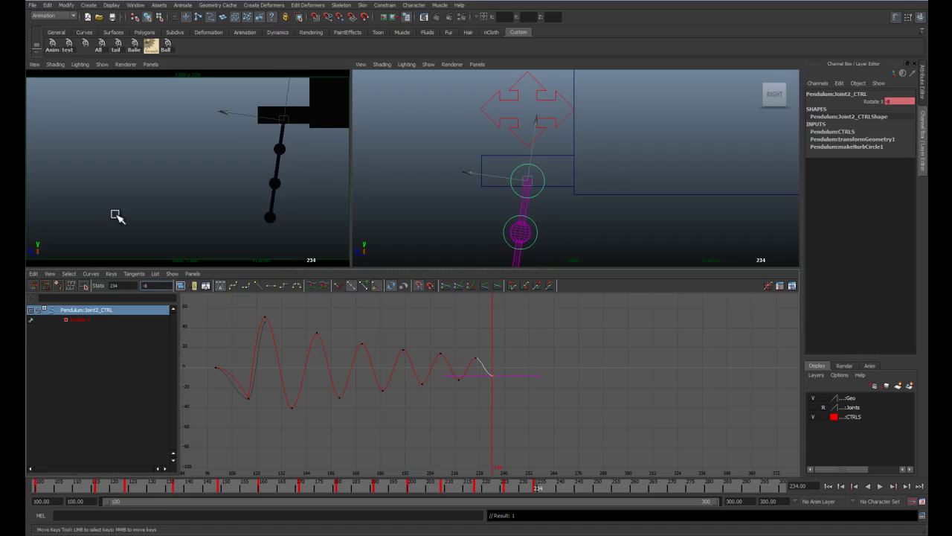
Step: Key Joint2's Rotate X at 8 on frame 242 and add a key at frame 250
{"action": "left_click", "coordinate": [567, 488]}
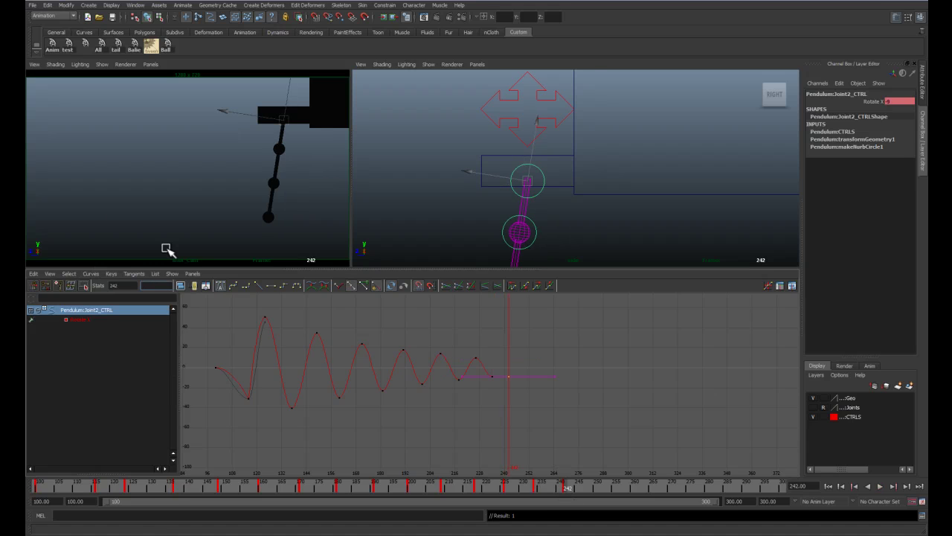
{"action": "left_click_drag", "start_coordinate": [568, 489], "coordinate": [594, 486]}
{"action": "key", "text": "s"}
{"action": "left_click", "coordinate": [827, 485]}
{"action": "key", "text": "alt+v"}
{"action": "key", "text": "Escape"}
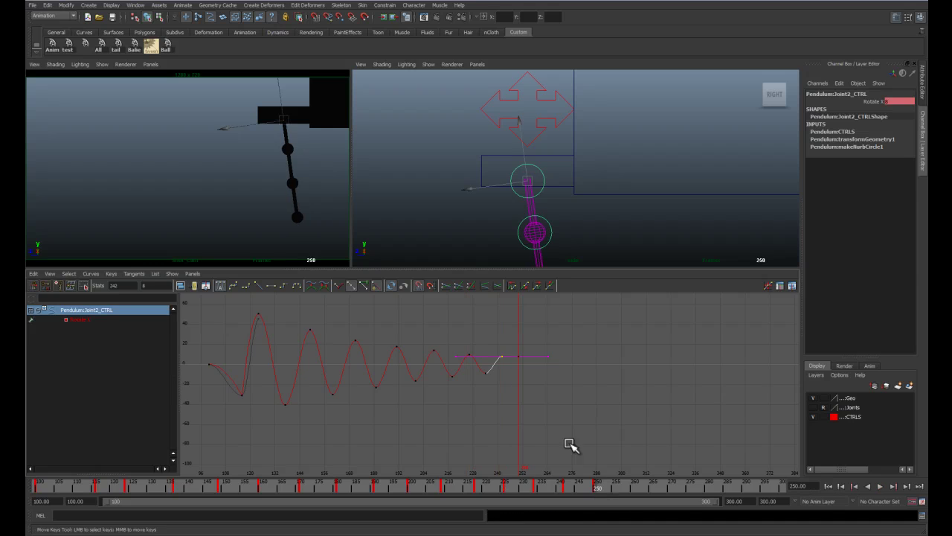
Step: Continue the shrinking swings with Rotate X of about -7 at frame 250, 6 at frame 258 and -5 at frame 266
{"action": "key", "text": "s"}
{"action": "left_click_drag", "start_coordinate": [565, 493], "coordinate": [625, 495]}
{"action": "middle_click_drag", "start_coordinate": [637, 390], "coordinate": [629, 389], "text": "alt"}
{"action": "left_click_drag", "start_coordinate": [627, 493], "coordinate": [654, 493]}
{"action": "middle_click_drag", "start_coordinate": [633, 439], "coordinate": [618, 436], "text": "alt"}
{"action": "key", "text": "s"}
{"action": "left_click_drag", "start_coordinate": [558, 366], "coordinate": [511, 345]}
{"action": "left_click_drag", "start_coordinate": [152, 285], "coordinate": [127, 285]}
{"action": "type", "text": "-5"}
{"action": "key", "text": "Return"}
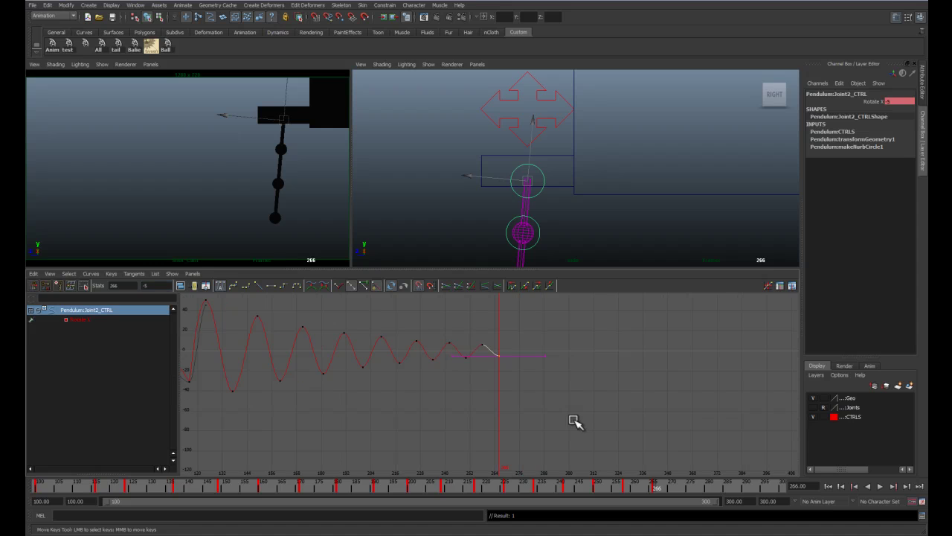
Step: Key the Joint2 control at frame 273 with a Rotate X of 4
{"action": "left_click_drag", "start_coordinate": [657, 495], "coordinate": [686, 494]}
{"action": "key", "text": "s"}
{"action": "left_click_drag", "start_coordinate": [535, 329], "coordinate": [506, 370]}
{"action": "left_click_drag", "start_coordinate": [156, 286], "coordinate": [89, 247]}
{"action": "type", "text": "4"}
{"action": "key", "text": "Return"}
Step: Key the Joint2 control at frame 280 with a Rotate X of -3
{"action": "left_click_drag", "start_coordinate": [680, 490], "coordinate": [707, 492]}
{"action": "middle_click_drag", "start_coordinate": [632, 411], "coordinate": [621, 407], "text": "alt"}
{"action": "key", "text": "s"}
{"action": "left_click_drag", "start_coordinate": [546, 385], "coordinate": [507, 338]}
{"action": "key", "text": "ctrl+z"}
{"action": "type", "text": "-3"}
{"action": "key", "text": "Return"}
Step: Key the Joint2 control at frame 286 with a Rotate X of 2
{"action": "right_click_drag", "start_coordinate": [421, 431], "coordinate": [461, 394], "text": "alt"}
{"action": "key", "text": "alt+v"}
{"action": "left_click_drag", "start_coordinate": [715, 491], "coordinate": [732, 490]}
{"action": "key", "text": "s"}
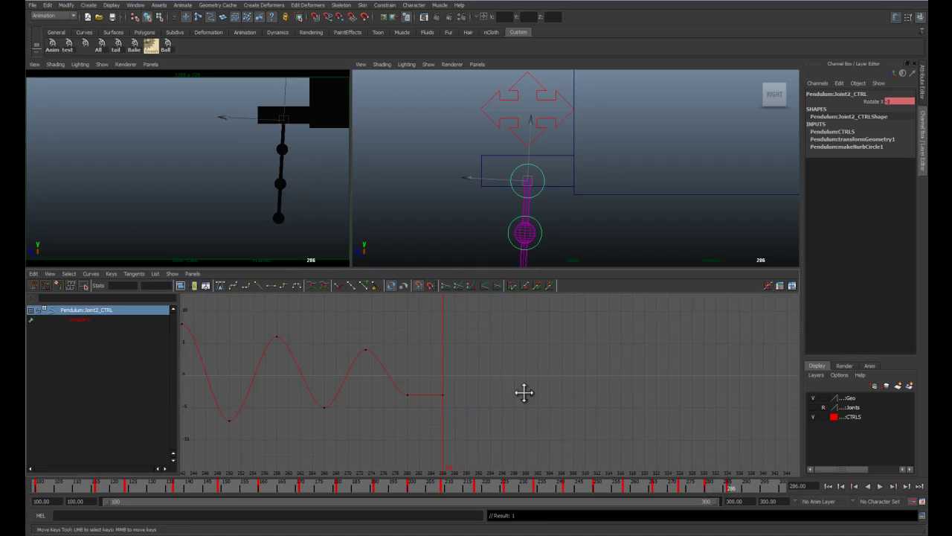
{"action": "left_click_drag", "start_coordinate": [464, 375], "coordinate": [429, 413]}
{"action": "double_click", "coordinate": [155, 285]}
{"action": "type", "text": "2"}
{"action": "key", "text": "Return"}
Step: Extend the playback range to frame 350 and key a Rotate X of -1.5 at frame 292
{"action": "double_click", "coordinate": [742, 500]}
{"action": "type", "text": "350"}
{"action": "left_click", "coordinate": [601, 485]}
{"action": "left_click_drag", "start_coordinate": [592, 488], "coordinate": [609, 489]}
{"action": "key", "text": "s"}
{"action": "left_click_drag", "start_coordinate": [497, 349], "coordinate": [450, 374]}
{"action": "double_click", "coordinate": [155, 285]}
{"action": "type", "text": "-1.5"}
{"action": "key", "text": "Return"}
Step: Key the Joint2 control at frame 298 with a Rotate X of 1
{"action": "left_click_drag", "start_coordinate": [617, 488], "coordinate": [627, 487]}
{"action": "key", "text": "s"}
{"action": "left_click_drag", "start_coordinate": [599, 409], "coordinate": [497, 367]}
{"action": "double_click", "coordinate": [155, 285]}
{"action": "type", "text": "1"}
{"action": "key", "text": "Return"}
Step: Key the Joint2 control at frame 304 with a Rotate X of -0.75
{"action": "left_click_drag", "start_coordinate": [629, 487], "coordinate": [645, 488]}
{"action": "key", "text": "s"}
{"action": "key", "text": "s"}
{"action": "left_click", "coordinate": [156, 284]}
{"action": "type", "text": "-0.75"}
{"action": "key", "text": "Return"}
Step: Key the Joint2 control at frame 309 with a Rotate X of 0.6
{"action": "left_click", "coordinate": [663, 489]}
{"action": "key", "text": "s"}
{"action": "key", "text": "f"}
{"action": "middle_click_drag", "start_coordinate": [474, 392], "coordinate": [474, 374]}
{"action": "left_click", "coordinate": [156, 285]}
{"action": "type", "text": "0.6"}
{"action": "key", "text": "Return"}
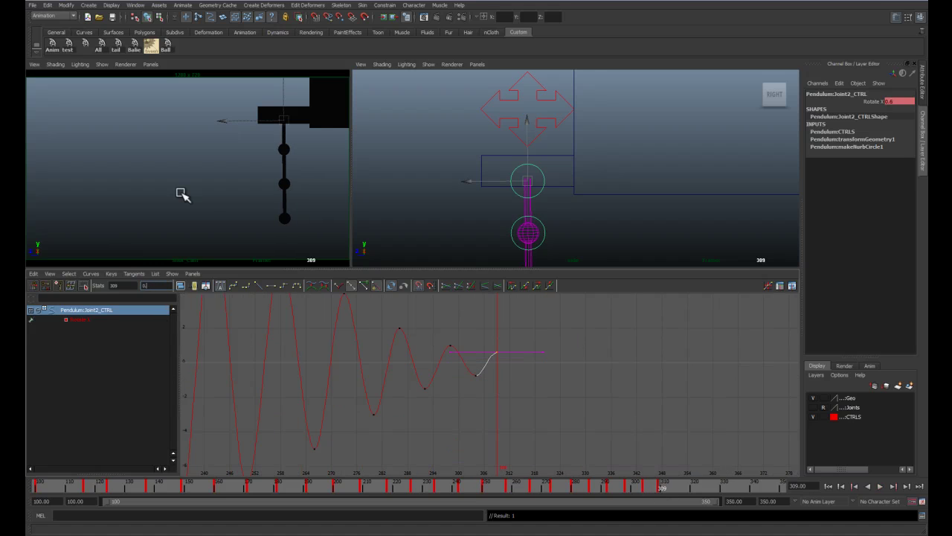
Step: Key the Joint2 control's Rotate X at -0.5 on frame 313 and 0.4 on frame 316, and add further keys out to frame 328
{"action": "left_click", "coordinate": [674, 488]}
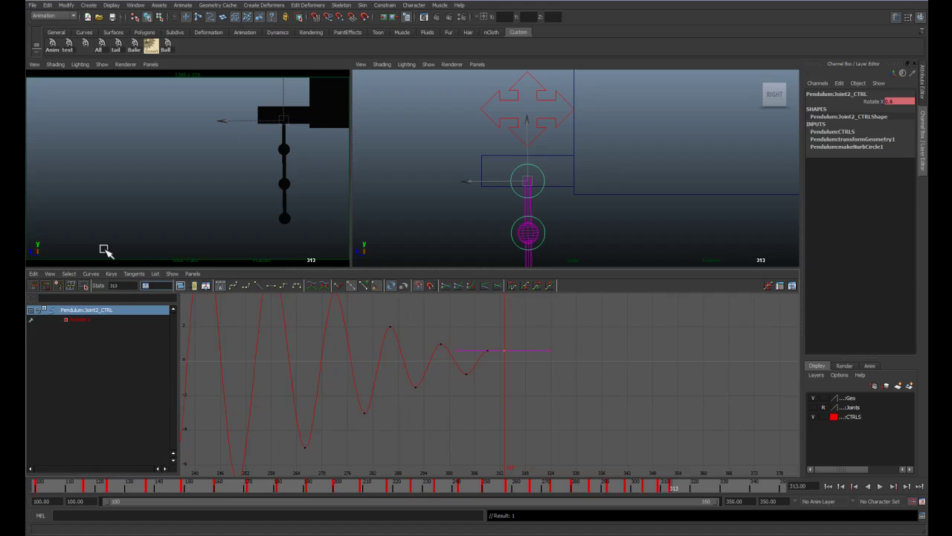
{"action": "left_click_drag", "start_coordinate": [674, 492], "coordinate": [717, 489]}
{"action": "left_click", "coordinate": [476, 414]}
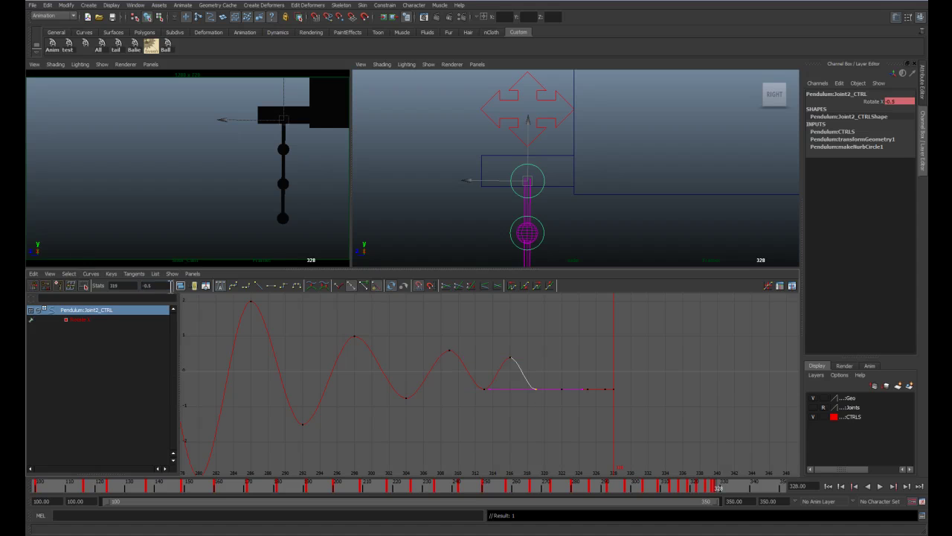
Step: Set the Joint2 Rotate X keys at frames 319, 322 and 325 to -0.3, 0.2 and -0.1
{"action": "left_click", "coordinate": [564, 372]}
{"action": "type", "text": "-.1"}
{"action": "key", "text": "Return"}
{"action": "left_click_drag", "start_coordinate": [592, 371], "coordinate": [501, 384], "text": "alt"}
{"action": "right_click_drag", "start_coordinate": [502, 384], "coordinate": [484, 424], "text": "alt"}
Step: Bring the Joint2 Rotate X key at frame 327 close to zero and set the final key at frame 328 to 0
{"action": "left_click", "coordinate": [475, 422]}
{"action": "left_click_drag", "start_coordinate": [167, 285], "coordinate": [108, 225]}
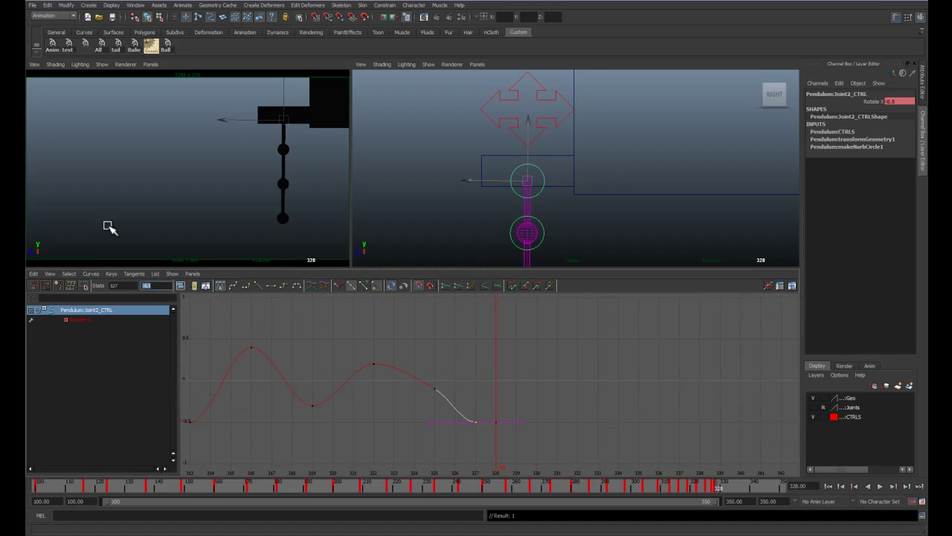
{"action": "left_click_drag", "start_coordinate": [167, 285], "coordinate": [140, 285]}
{"action": "type", "text": "0"}
{"action": "key", "text": "Return"}
{"action": "key", "text": "a"}
Step: Play the whole animation from frame 100 in the enlarged camera view to review how the pendulum settles
{"action": "left_click", "coordinate": [828, 486]}
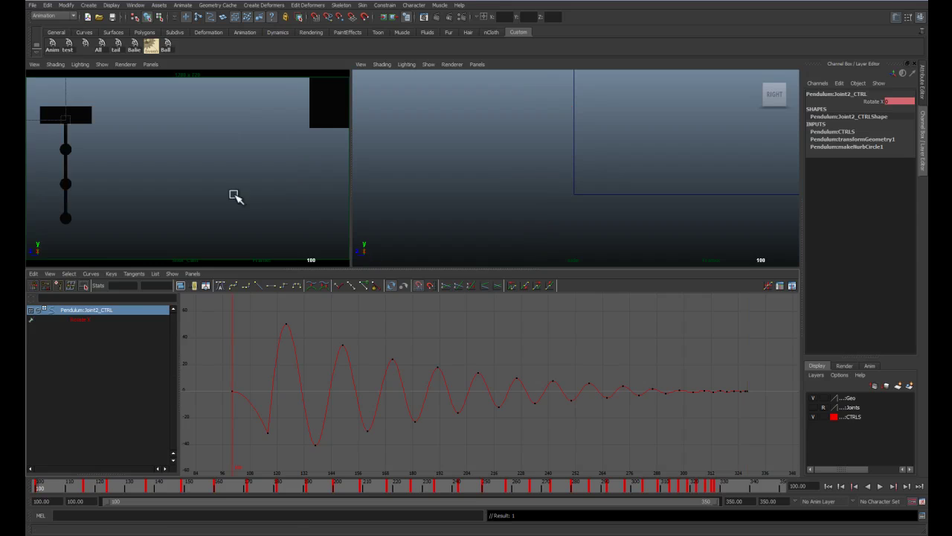
{"action": "key", "text": "space"}
{"action": "key", "text": "q"}
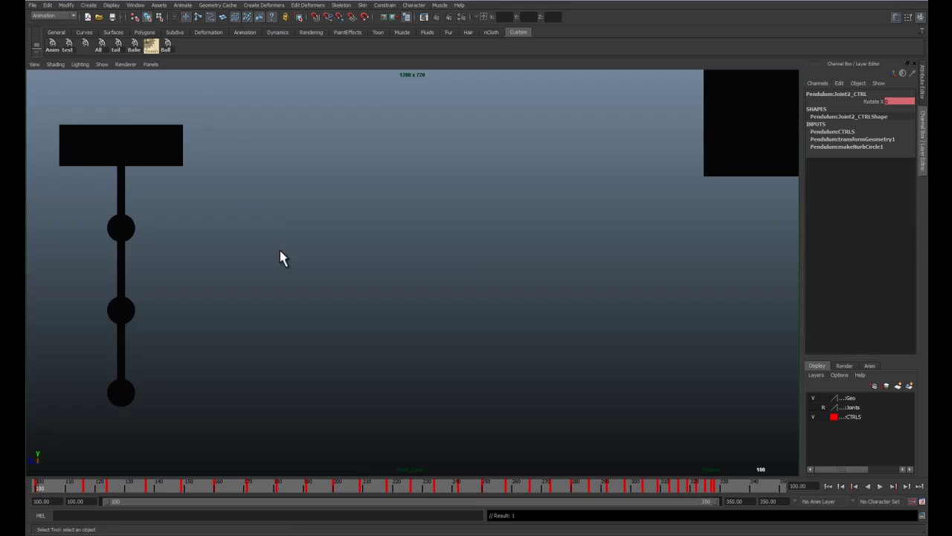
{"action": "left_click", "coordinate": [283, 258]}
{"action": "key", "text": "alt+v"}
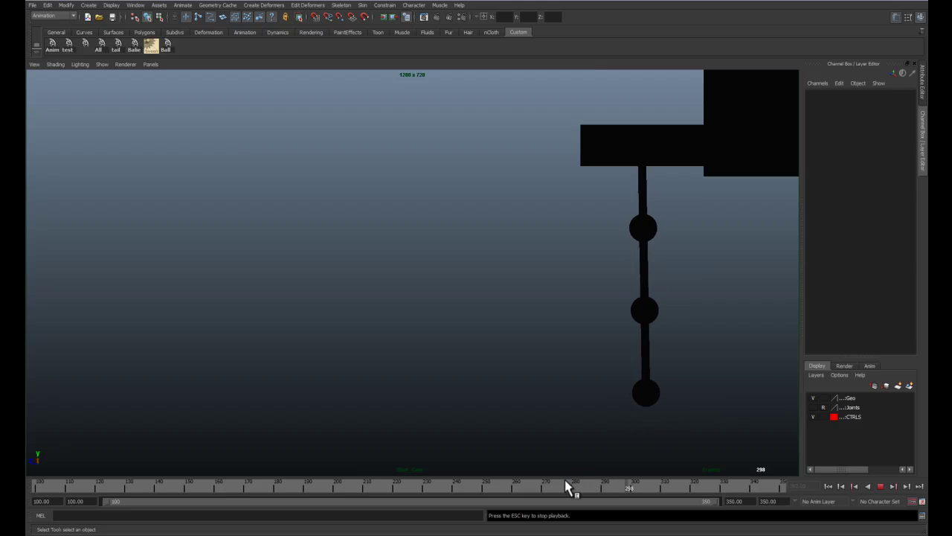
{"action": "key", "text": "space"}
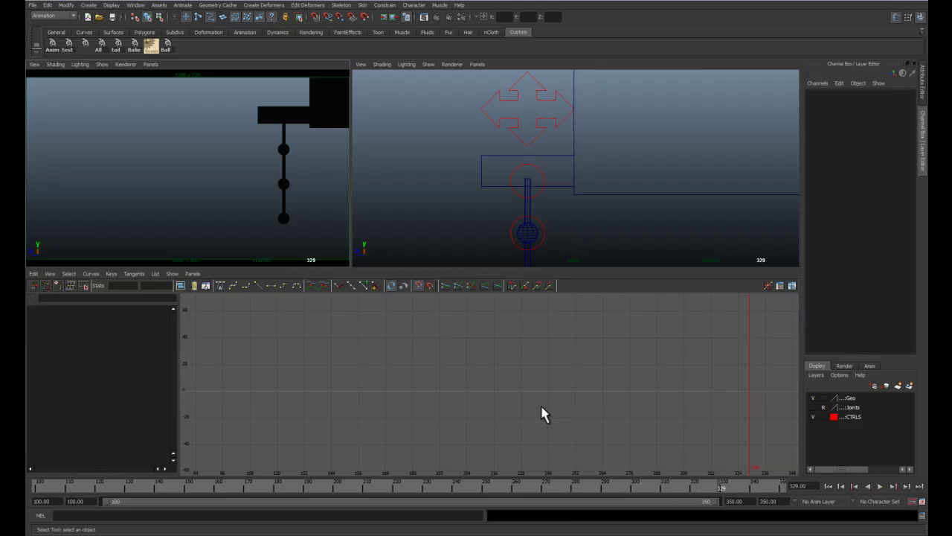
Step: Select the Joint2 control and examine the settling end of its Rotate X curve during playback
{"action": "left_click", "coordinate": [541, 194]}
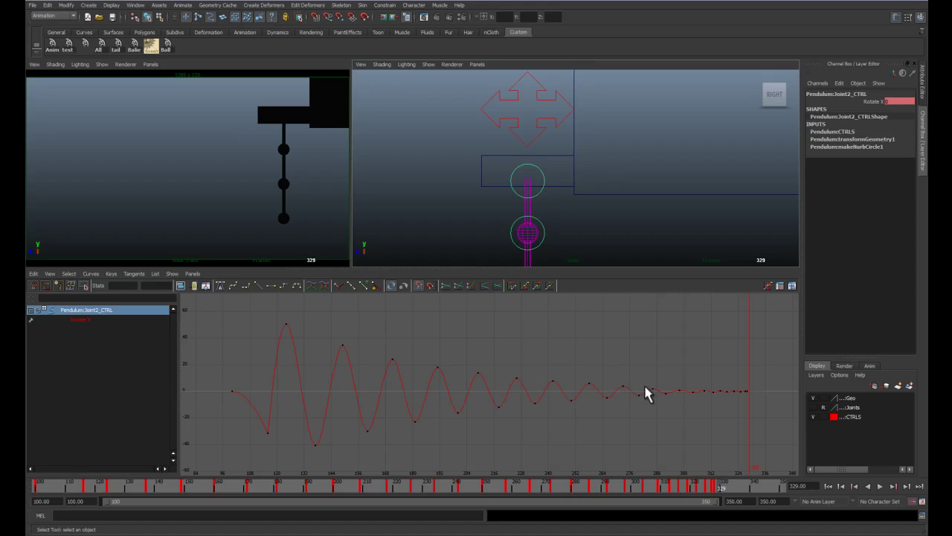
{"action": "middle_click_drag", "start_coordinate": [653, 390], "coordinate": [537, 371], "text": "alt"}
{"action": "key", "text": "a"}
{"action": "middle_click_drag", "start_coordinate": [632, 425], "coordinate": [455, 379], "text": "alt"}
{"action": "scroll", "coordinate": [484, 416], "scroll_direction": "up", "scroll_amount": 3}
{"action": "key", "text": "f"}
{"action": "key", "text": "alt+v"}
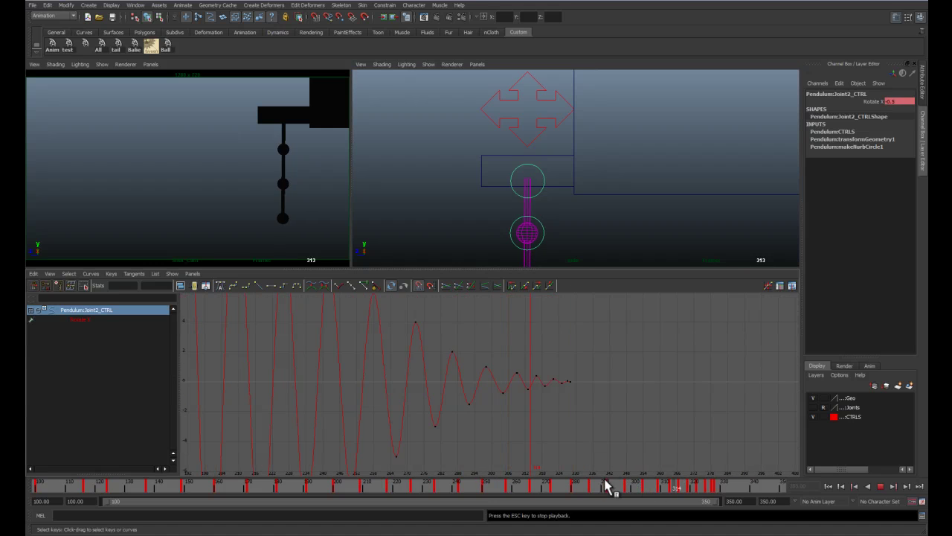
Step: Retime the last Joint2 keys in stages so the small swings fall on frames 314, 318, 322, 326, 329, 331 and 332
{"action": "key", "text": "w"}
{"action": "left_click_drag", "start_coordinate": [533, 366], "coordinate": [622, 396]}
{"action": "left_click", "coordinate": [564, 408]}
{"action": "scroll", "coordinate": [595, 394], "scroll_direction": "up", "scroll_amount": 3}
{"action": "middle_click_drag", "start_coordinate": [613, 390], "coordinate": [585, 387], "text": "alt"}
{"action": "scroll", "coordinate": [584, 387], "scroll_direction": "up", "scroll_amount": 3}
{"action": "left_click_drag", "start_coordinate": [562, 328], "coordinate": [715, 412]}
{"action": "middle_click_drag", "start_coordinate": [707, 412], "coordinate": [715, 412]}
{"action": "left_click_drag", "start_coordinate": [616, 338], "coordinate": [685, 439]}
{"action": "middle_click_drag", "start_coordinate": [706, 397], "coordinate": [714, 398]}
{"action": "left_click", "coordinate": [670, 353]}
{"action": "left_click_drag", "start_coordinate": [521, 491], "coordinate": [698, 491]}
{"action": "left_click_drag", "start_coordinate": [593, 338], "coordinate": [703, 416]}
{"action": "middle_click_drag", "start_coordinate": [651, 410], "coordinate": [659, 410]}
{"action": "left_click", "coordinate": [538, 459]}
{"action": "key", "text": "alt+v"}
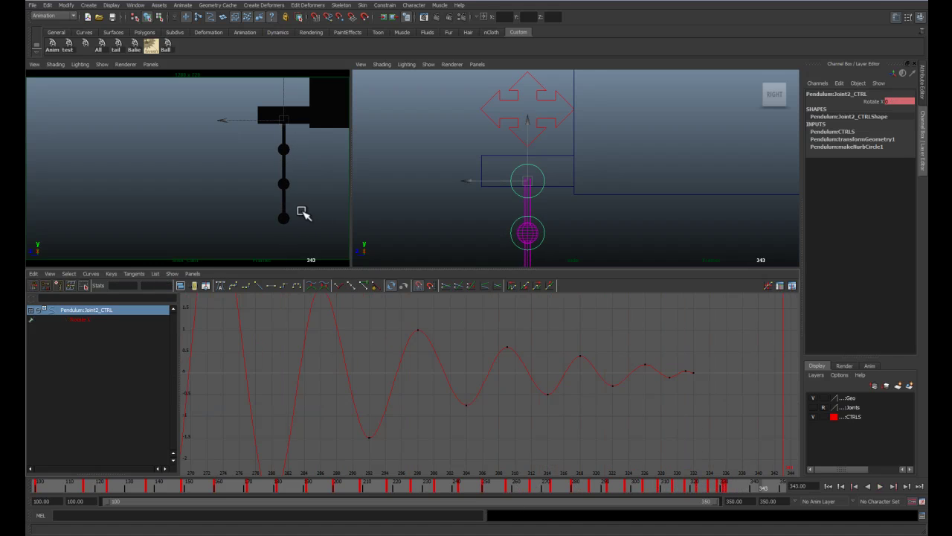
Step: Replay the animation from frame 100 in the enlarged camera view and review the settling swings again from about frame 220
{"action": "key", "text": "space"}
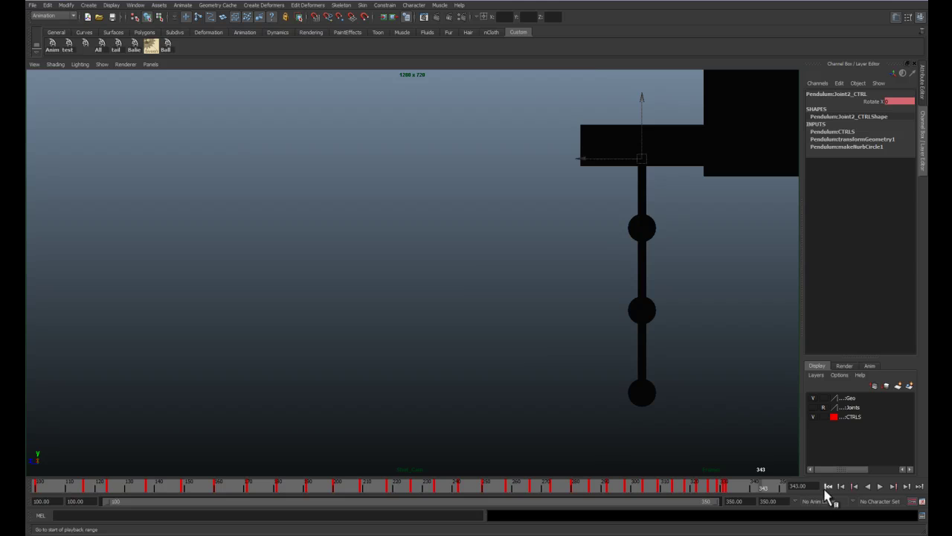
{"action": "left_click", "coordinate": [828, 486]}
{"action": "key", "text": "alt+v"}
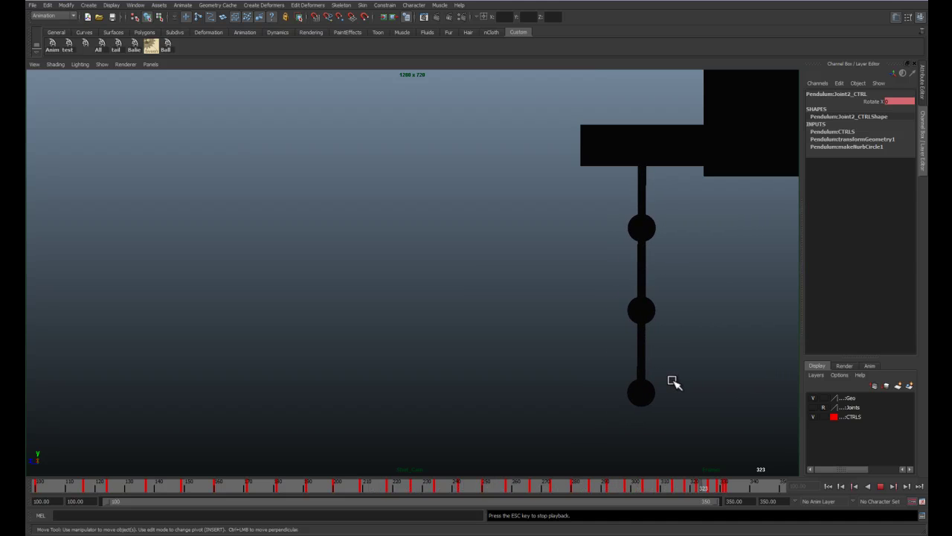
{"action": "key", "text": "Escape"}
{"action": "left_click_drag", "start_coordinate": [660, 488], "coordinate": [395, 459]}
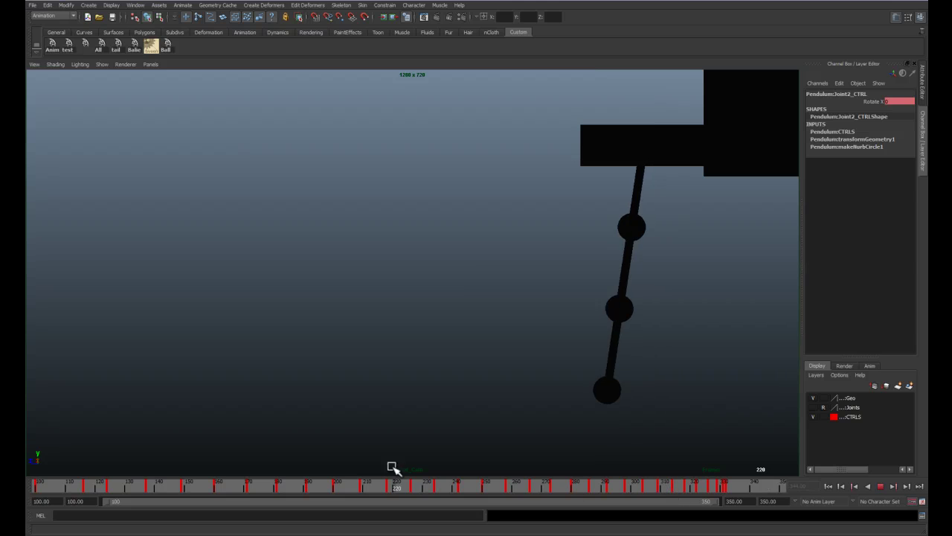
{"action": "key", "text": "alt+v"}
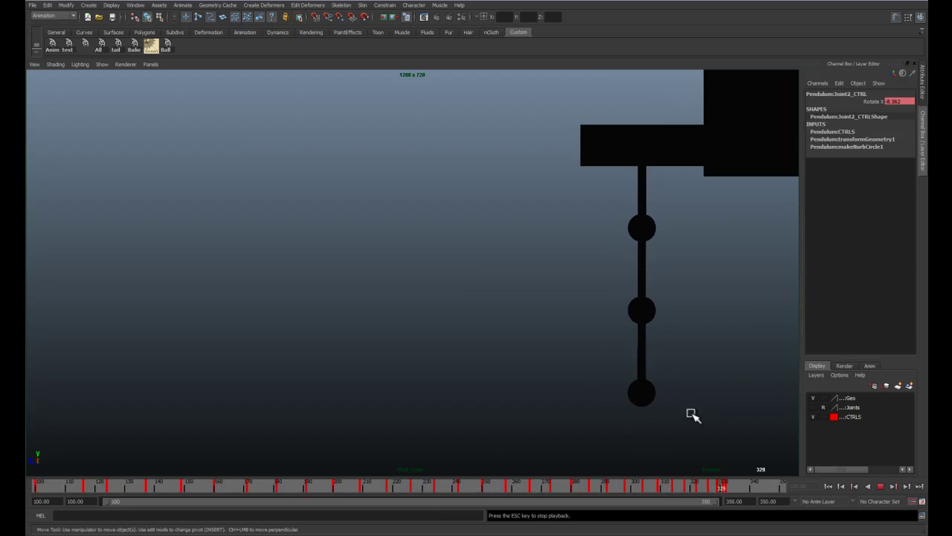
{"action": "key", "text": "Escape"}
{"action": "left_click", "coordinate": [828, 486]}
{"action": "key", "text": "space"}
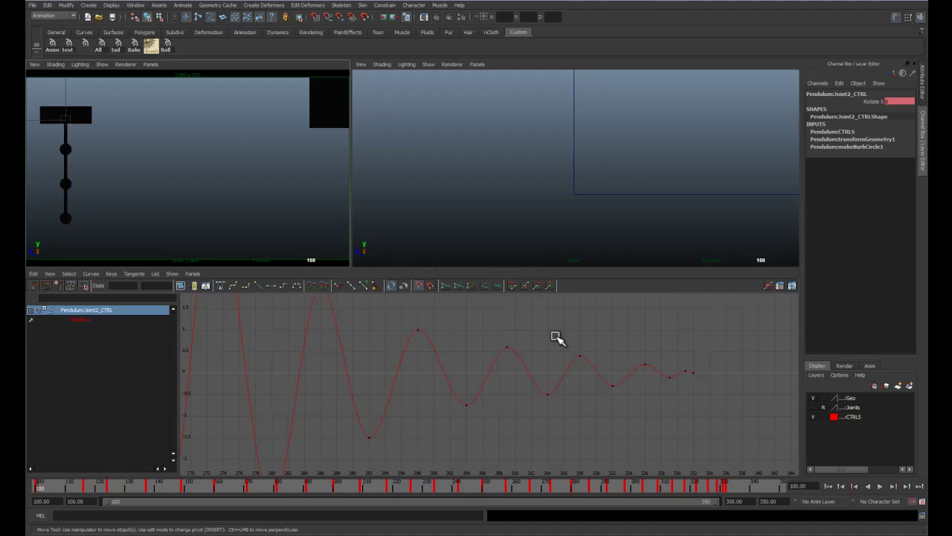
Step: Select the Joint3 control at frame 100 and examine its Rotate X curve
{"action": "right_click_drag", "start_coordinate": [538, 238], "coordinate": [499, 198], "text": "alt"}
{"action": "middle_click_drag", "start_coordinate": [498, 198], "coordinate": [537, 196], "text": "alt"}
{"action": "key", "text": "q"}
{"action": "left_click", "coordinate": [489, 185]}
{"action": "left_click", "coordinate": [480, 175]}
{"action": "left_click", "coordinate": [481, 189]}
{"action": "left_click_drag", "start_coordinate": [51, 486], "coordinate": [28, 479]}
{"action": "key", "text": "a"}
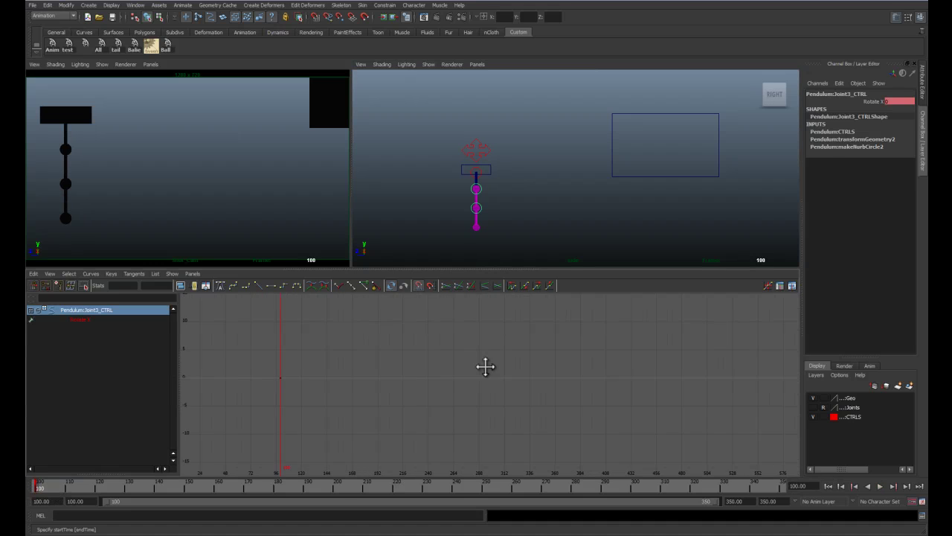
Step: Copy all of the Joint2 control's Rotate X keys in the Graph Editor
{"action": "left_click", "coordinate": [530, 189]}
{"action": "left_click", "coordinate": [477, 173]}
{"action": "key", "text": "f"}
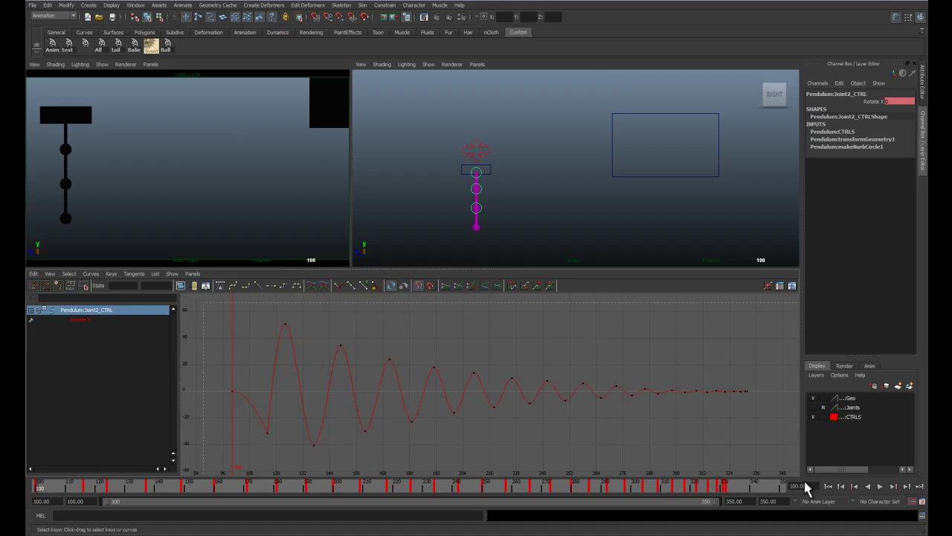
{"action": "left_click_drag", "start_coordinate": [797, 482], "coordinate": [797, 482]}
{"action": "left_click", "coordinate": [33, 274]}
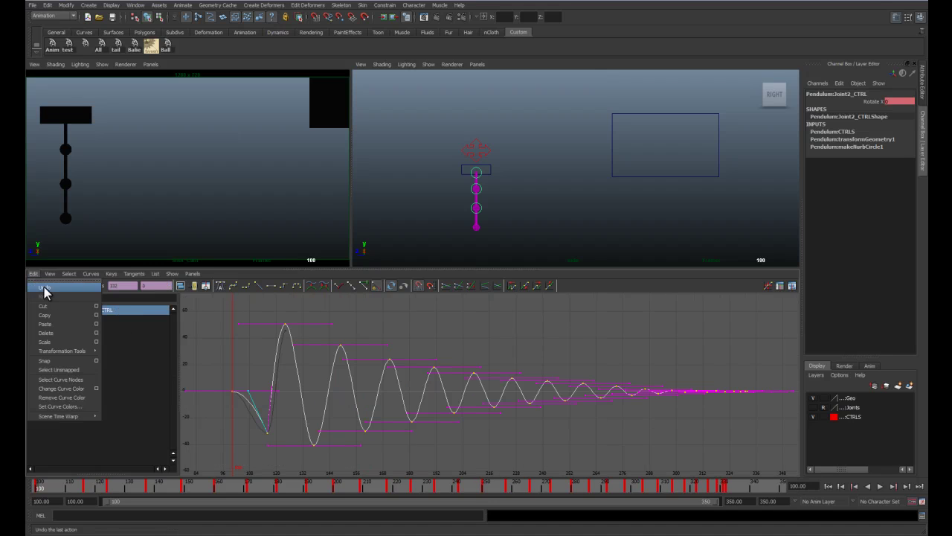
{"action": "left_click", "coordinate": [56, 315]}
Step: Paste the copied keys onto the Joint3 control's Rotate X curve at frame 100
{"action": "left_click", "coordinate": [479, 187]}
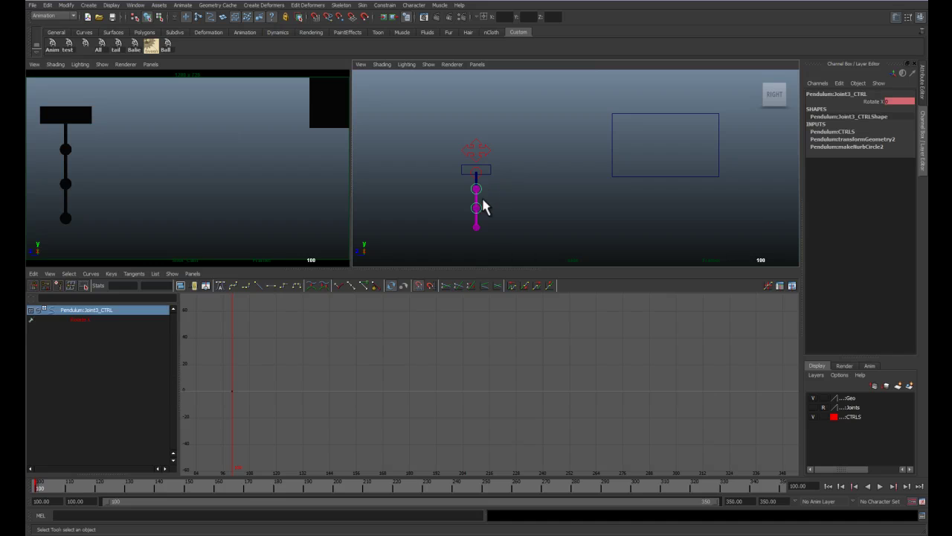
{"action": "left_click_drag", "start_coordinate": [231, 369], "coordinate": [245, 398]}
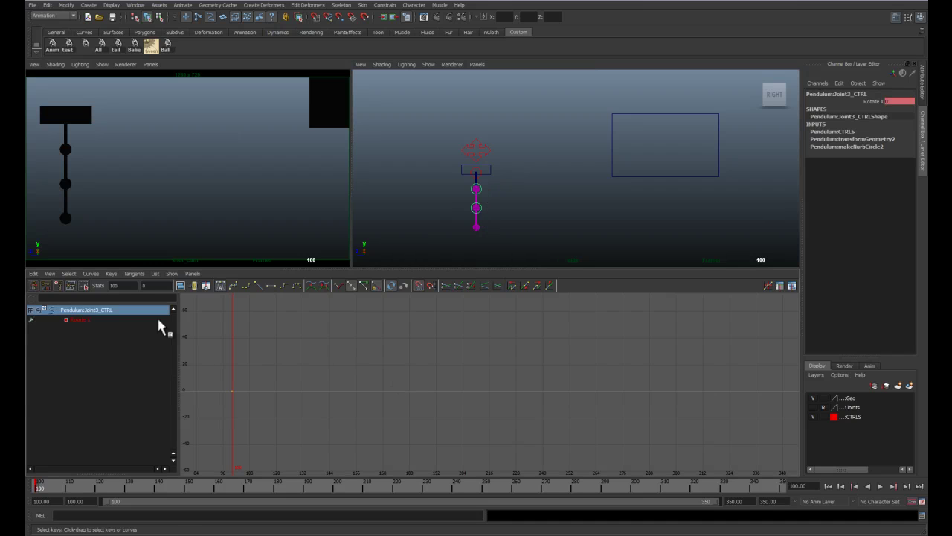
{"action": "left_click", "coordinate": [33, 274]}
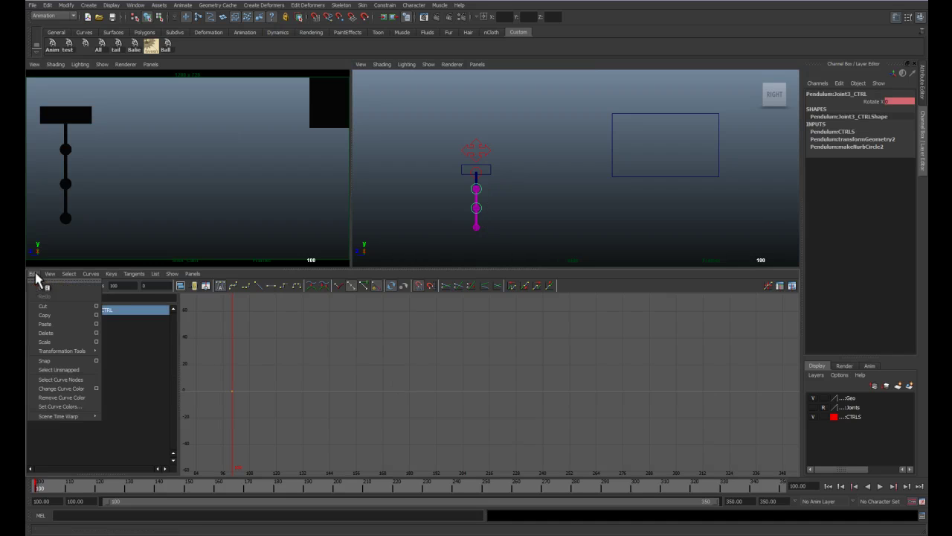
{"action": "left_click", "coordinate": [62, 326]}
Step: Play back the pasted Joint3 motion in the enlarged camera view and scrub to frame 118
{"action": "key", "text": "space"}
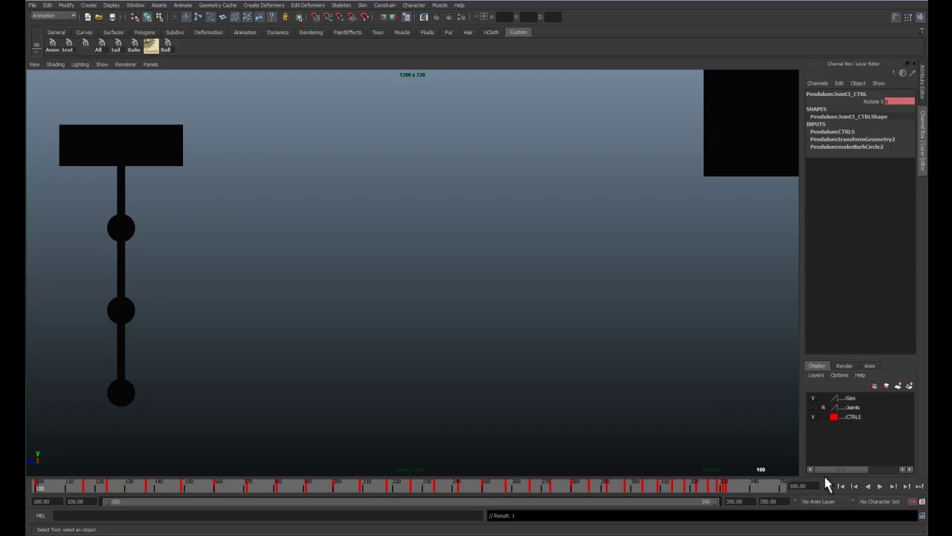
{"action": "left_click", "coordinate": [887, 485]}
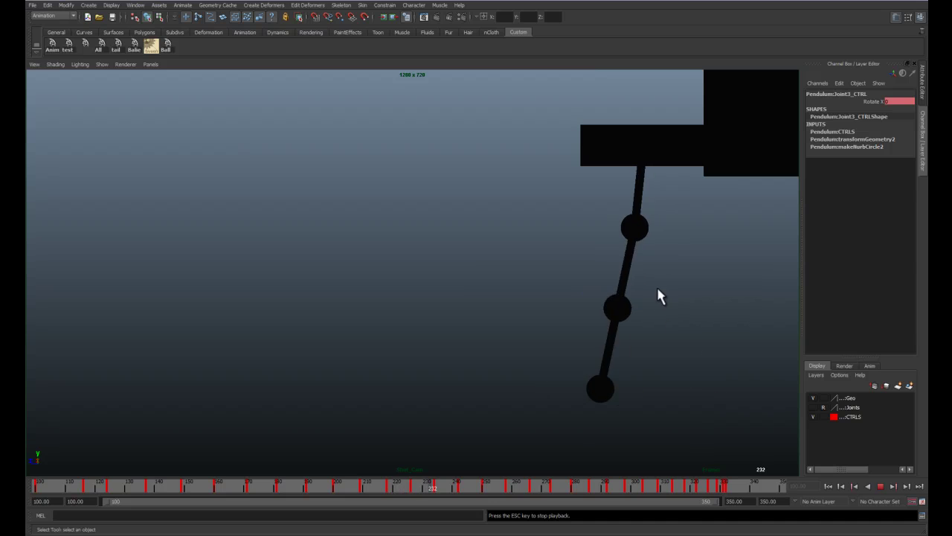
{"action": "key", "text": "Escape"}
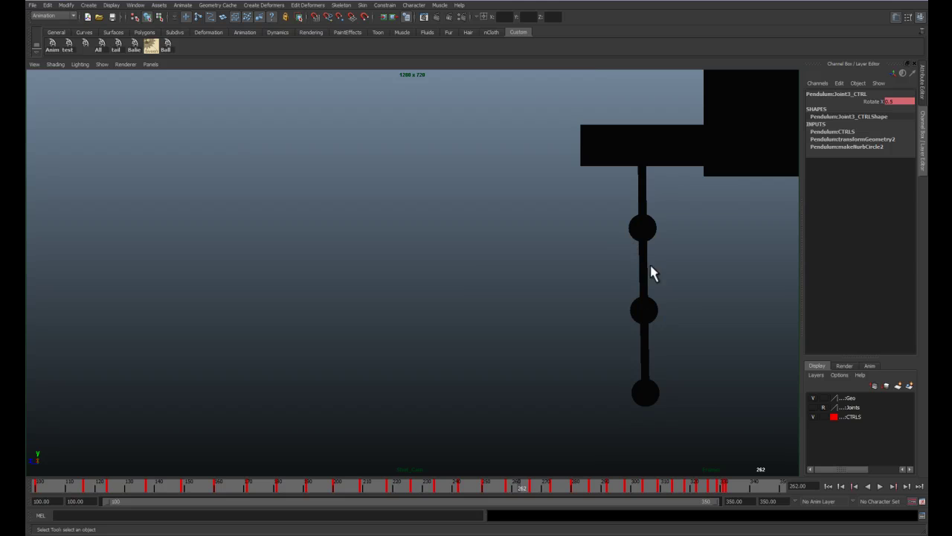
{"action": "left_click_drag", "start_coordinate": [205, 486], "coordinate": [93, 479]}
{"action": "key", "text": "space"}
Step: Offset all Joint3 Rotate X keys after frame 100 four frames later in time, keeping their values
{"action": "left_click", "coordinate": [383, 336]}
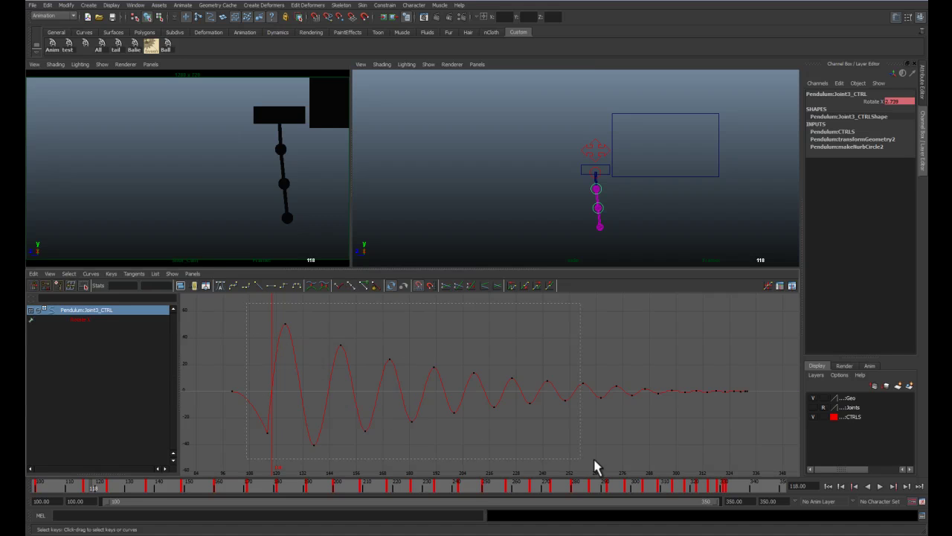
{"action": "left_click_drag", "start_coordinate": [633, 473], "coordinate": [672, 439]}
{"action": "key", "text": "w"}
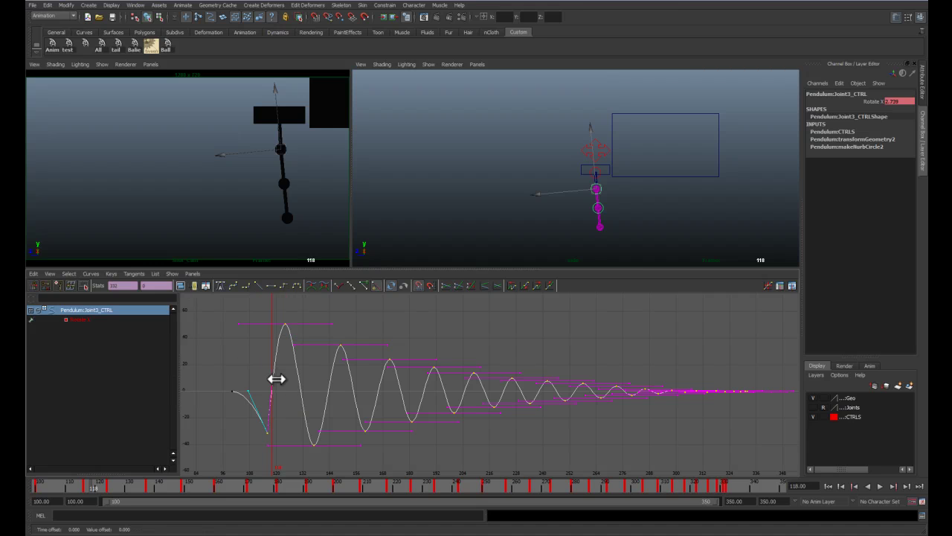
{"action": "middle_click_drag", "start_coordinate": [275, 379], "coordinate": [281, 379], "text": "shift"}
Step: Play back the offset Joint3 motion in the enlarged camera view, replay its settling part and return to frame 100
{"action": "key", "text": "space"}
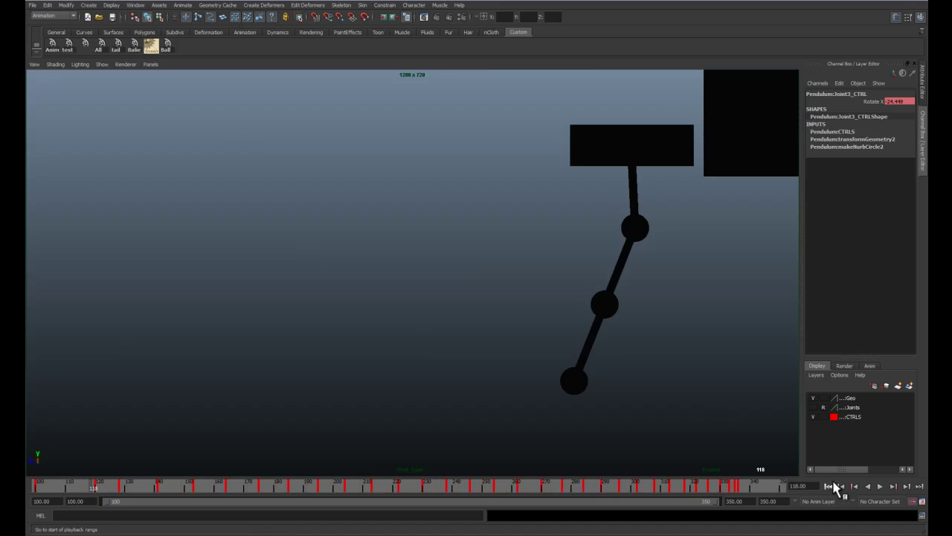
{"action": "key", "text": "alt+v"}
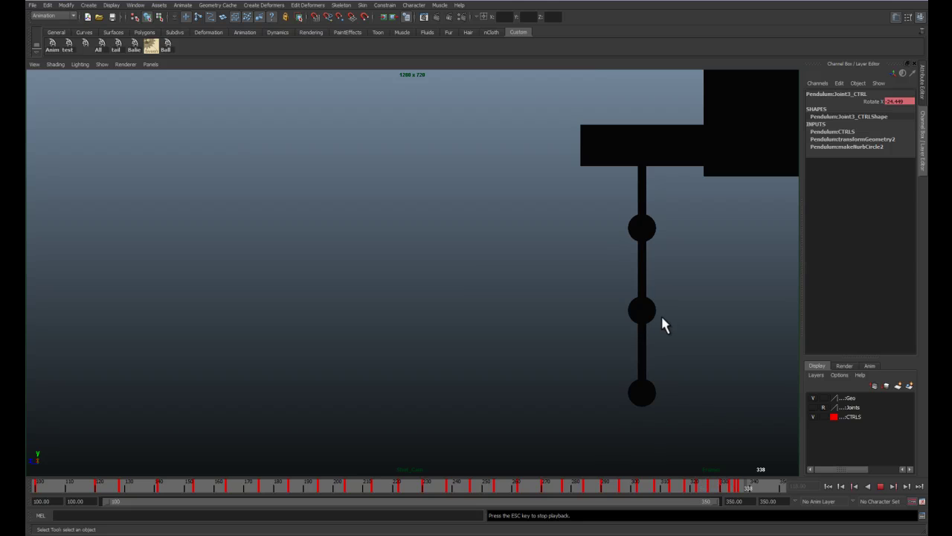
{"action": "mouse_move", "coordinate": [750, 480]}
{"action": "left_mouse_down"}
{"action": "mouse_move", "coordinate": [726, 489]}
{"action": "mouse_move", "coordinate": [528, 485]}
{"action": "left_mouse_up"}
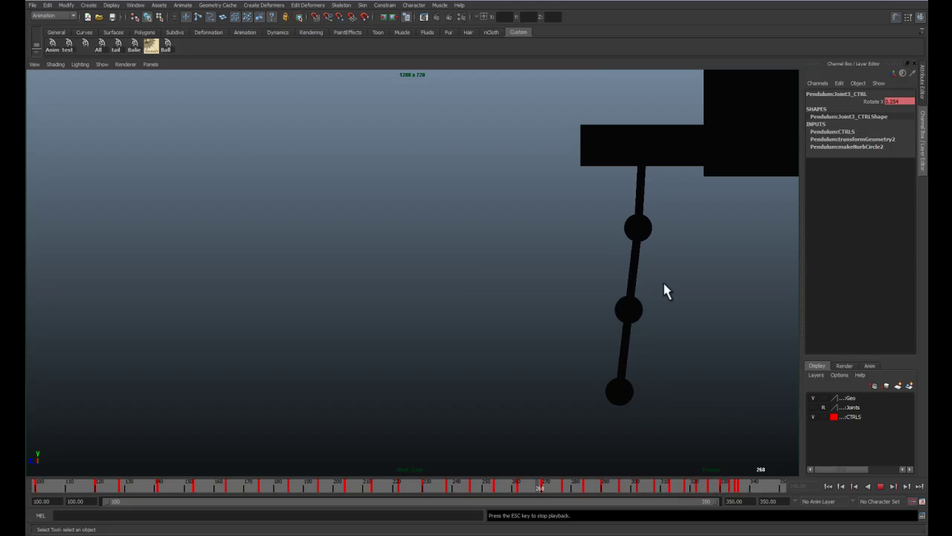
{"action": "left_click", "coordinate": [825, 486]}
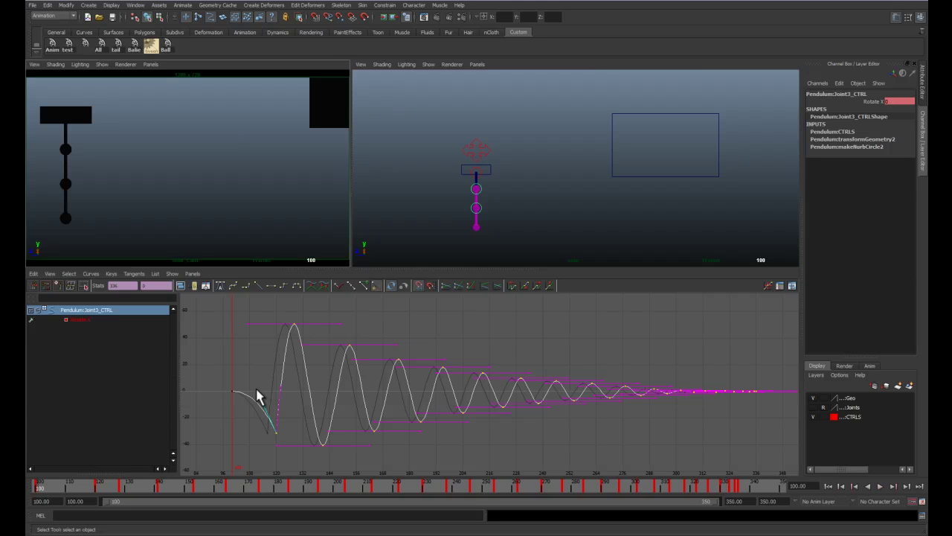
Step: Add a Rotate X key on the Joint3 control at frame 104 and select it in the Graph Editor
{"action": "left_click", "coordinate": [245, 365]}
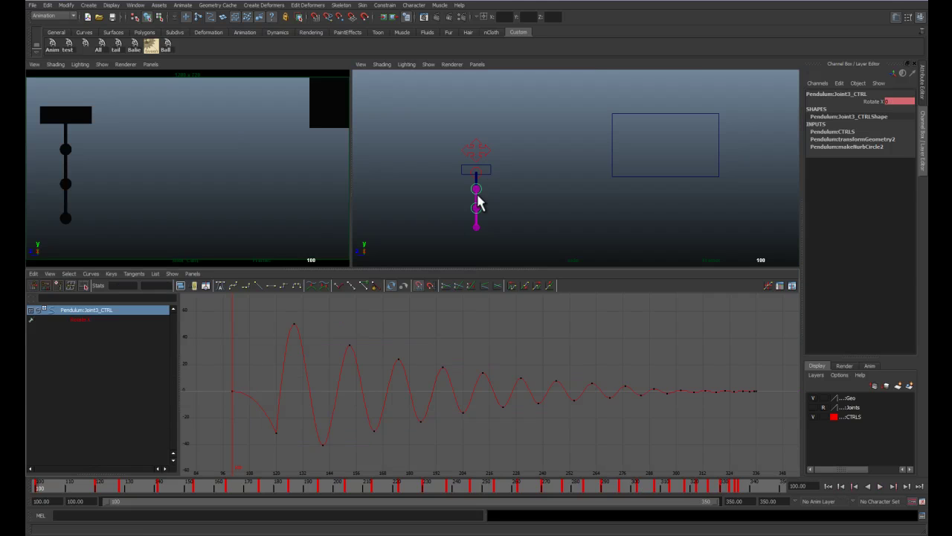
{"action": "scroll", "coordinate": [479, 191], "scroll_direction": "up", "scroll_amount": 2}
{"action": "middle_click_drag", "start_coordinate": [490, 175], "coordinate": [544, 132], "text": "alt"}
{"action": "scroll", "coordinate": [506, 160], "scroll_direction": "up", "scroll_amount": 3}
{"action": "scroll", "coordinate": [514, 149], "scroll_direction": "up", "scroll_amount": 3}
{"action": "scroll", "coordinate": [514, 148], "scroll_direction": "up", "scroll_amount": 2}
{"action": "left_click_drag", "start_coordinate": [38, 488], "coordinate": [51, 488]}
{"action": "middle_click_drag", "start_coordinate": [225, 423], "coordinate": [261, 404], "text": "alt"}
{"action": "right_click_drag", "start_coordinate": [261, 403], "coordinate": [387, 433], "text": "alt"}
{"action": "middle_click_drag", "start_coordinate": [386, 434], "coordinate": [658, 423], "text": "alt"}
{"action": "left_click_drag", "start_coordinate": [411, 360], "coordinate": [361, 408]}
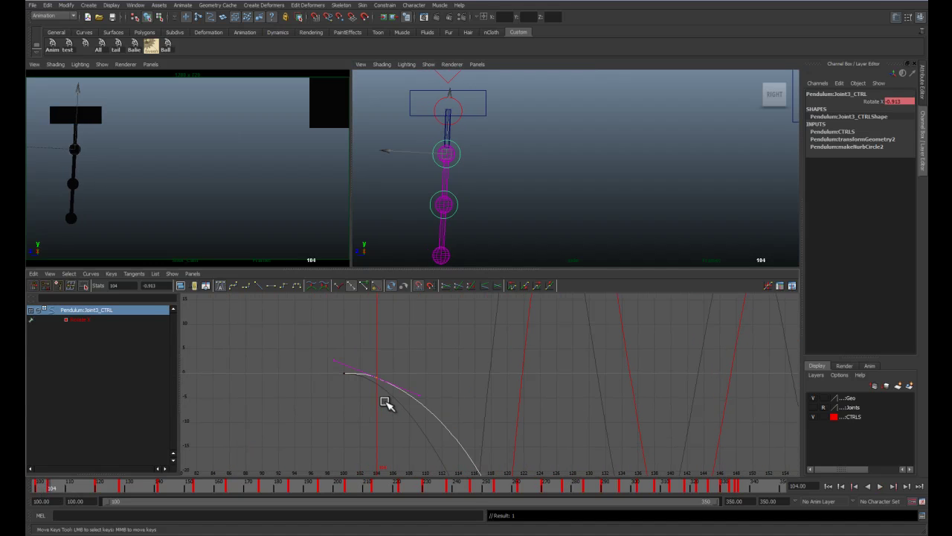
Step: Raise the Joint3 key at frame 104 to a Rotate X of about 1.006 and check the pose in the enlarged camera view
{"action": "middle_click_drag", "start_coordinate": [385, 400], "coordinate": [360, 353], "text": "shift"}
{"action": "scroll", "coordinate": [369, 378], "scroll_direction": "down", "scroll_amount": 2}
{"action": "key", "text": "space"}
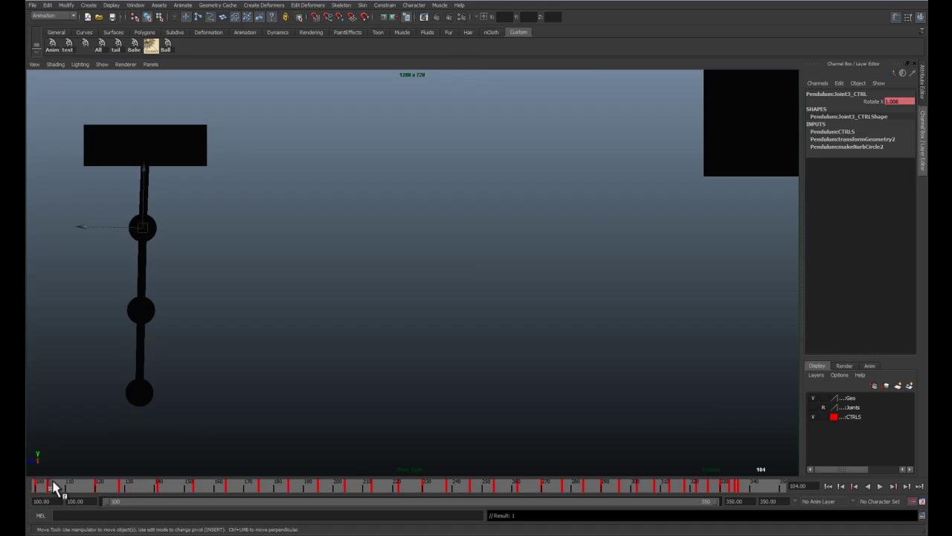
{"action": "mouse_move", "coordinate": [53, 487]}
{"action": "left_mouse_down"}
{"action": "mouse_move", "coordinate": [43, 491]}
{"action": "mouse_move", "coordinate": [60, 493]}
{"action": "mouse_move", "coordinate": [39, 491]}
{"action": "mouse_move", "coordinate": [51, 494]}
{"action": "left_mouse_up"}
{"action": "key", "text": "space"}
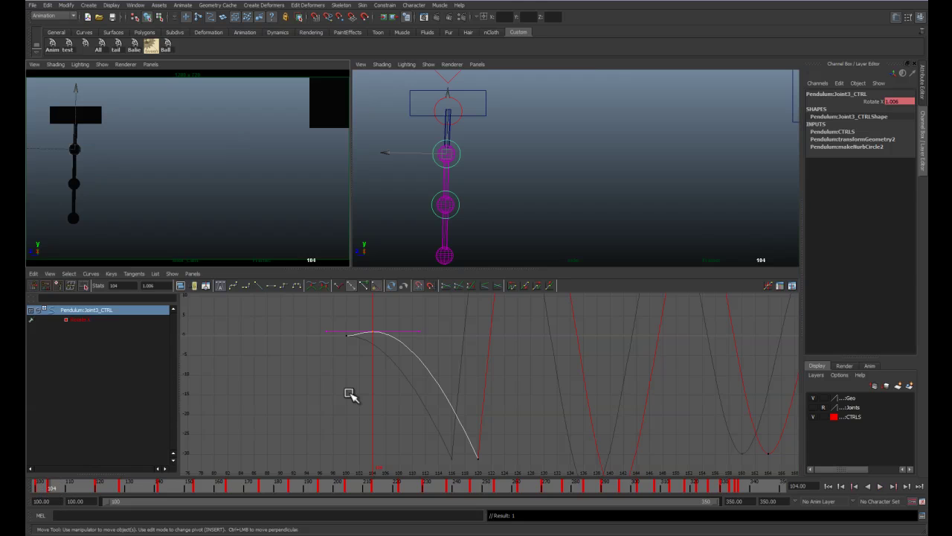
Step: Raise the Joint3 key at frame 104 further to a Rotate X of about 1.319
{"action": "scroll", "coordinate": [356, 367], "scroll_direction": "up", "scroll_amount": 3}
{"action": "middle_click_drag", "start_coordinate": [363, 401], "coordinate": [423, 479], "text": "alt"}
{"action": "left_click_drag", "start_coordinate": [346, 356], "coordinate": [369, 391]}
{"action": "middle_click_drag", "start_coordinate": [376, 396], "coordinate": [375, 398]}
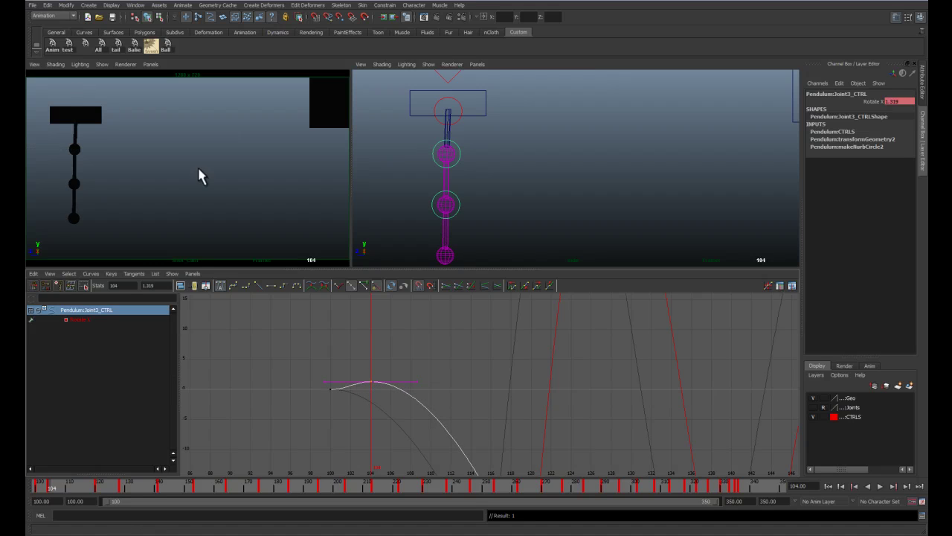
Step: Play back the pendulum motion from frame 100 in the enlarged camera view, then replay it in the multi-panel layout
{"action": "key", "text": "space"}
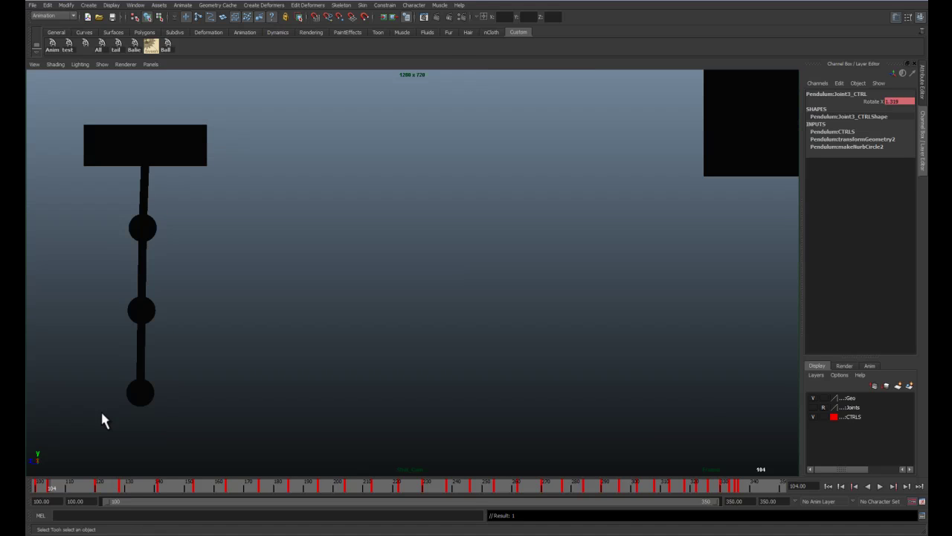
{"action": "left_click_drag", "start_coordinate": [49, 487], "coordinate": [25, 484]}
{"action": "key", "text": "alt+v"}
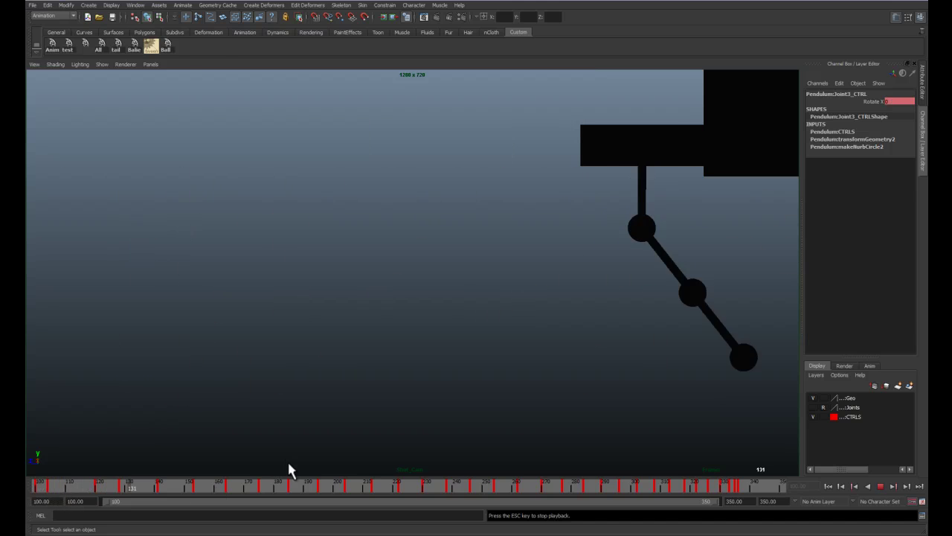
{"action": "key", "text": "Escape"}
{"action": "key", "text": "space"}
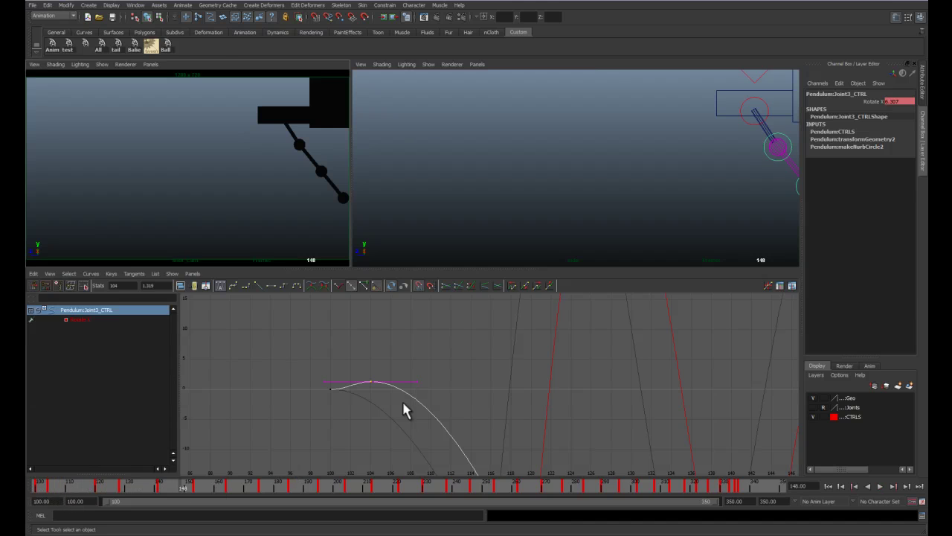
{"action": "left_click", "coordinate": [827, 486]}
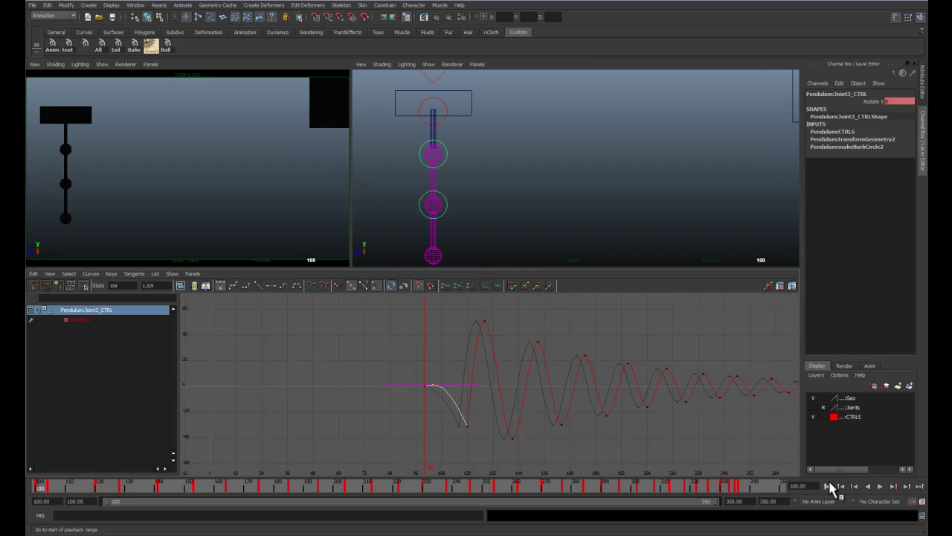
{"action": "key", "text": "alt+v"}
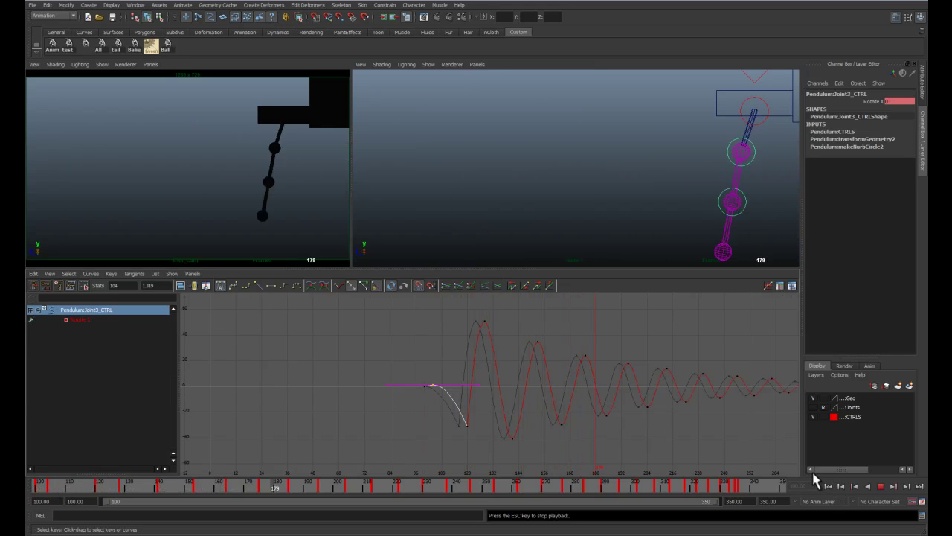
{"action": "key", "text": "Escape"}
Step: Examine the settling end of the Joint3 curve and the lower joints up close while replaying and scrubbing the final frames
{"action": "middle_click_drag", "start_coordinate": [737, 418], "coordinate": [319, 402], "text": "alt"}
{"action": "right_click_drag", "start_coordinate": [390, 421], "coordinate": [493, 410], "text": "alt"}
{"action": "middle_click_drag", "start_coordinate": [491, 374], "coordinate": [491, 444], "text": "alt"}
{"action": "right_click_drag", "start_coordinate": [489, 438], "coordinate": [495, 416], "text": "alt+shift"}
{"action": "middle_click_drag", "start_coordinate": [493, 414], "coordinate": [487, 347], "text": "alt"}
{"action": "right_click_drag", "start_coordinate": [487, 348], "coordinate": [497, 370], "text": "alt"}
{"action": "left_click_drag", "start_coordinate": [706, 497], "coordinate": [599, 486]}
{"action": "middle_click_drag", "start_coordinate": [660, 229], "coordinate": [493, 196], "text": "alt"}
{"action": "right_click_drag", "start_coordinate": [493, 196], "coordinate": [548, 223], "text": "alt"}
{"action": "middle_click_drag", "start_coordinate": [548, 223], "coordinate": [515, 182], "text": "alt"}
{"action": "right_click_drag", "start_coordinate": [514, 182], "coordinate": [529, 255], "text": "alt"}
{"action": "middle_click_drag", "start_coordinate": [551, 222], "coordinate": [545, 238], "text": "alt"}
{"action": "key", "text": "alt+v"}
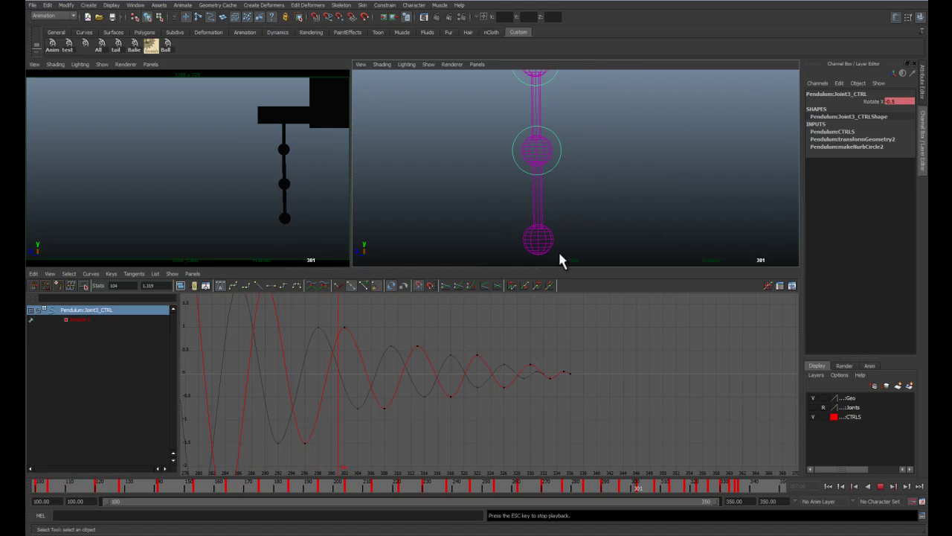
{"action": "mouse_move", "coordinate": [714, 490]}
{"action": "left_mouse_down"}
{"action": "mouse_move", "coordinate": [625, 489]}
{"action": "mouse_move", "coordinate": [686, 503]}
{"action": "left_mouse_up"}
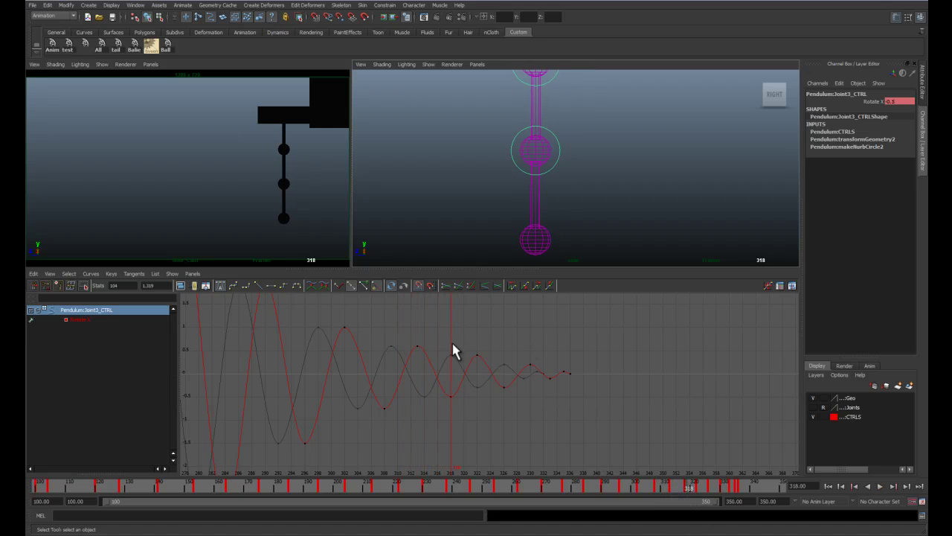
Step: Shift the Joint3 Rotate X keys from frame 318 onward one frame earlier and scrub the settling part
{"action": "key", "text": "w"}
{"action": "left_click_drag", "start_coordinate": [615, 425], "coordinate": [413, 340]}
{"action": "middle_click_drag", "start_coordinate": [518, 404], "coordinate": [516, 407], "text": "shift"}
{"action": "left_click_drag", "start_coordinate": [693, 482], "coordinate": [683, 493]}
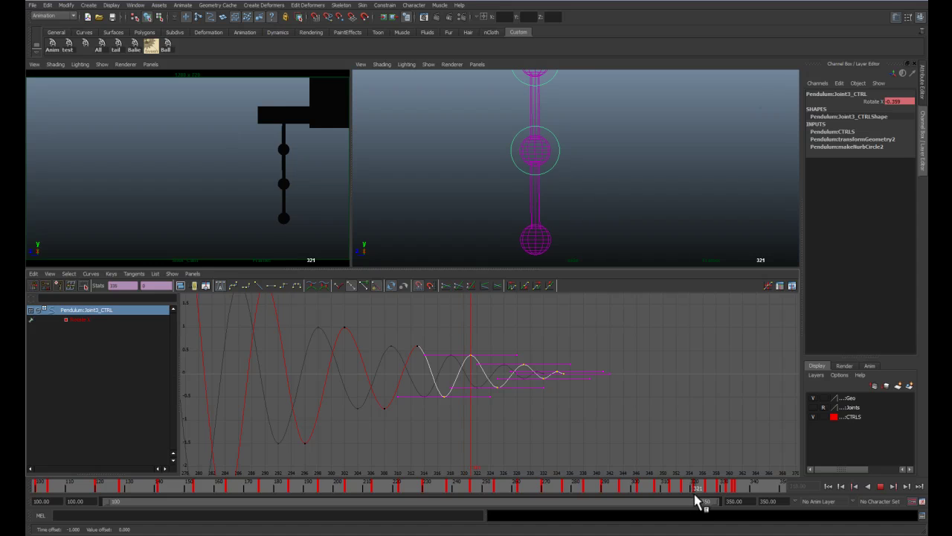
Step: Try shifting the Joint3 keys after frame 317 one more frame earlier, scrub the result and undo that shift
{"action": "left_click_drag", "start_coordinate": [692, 501], "coordinate": [694, 498]}
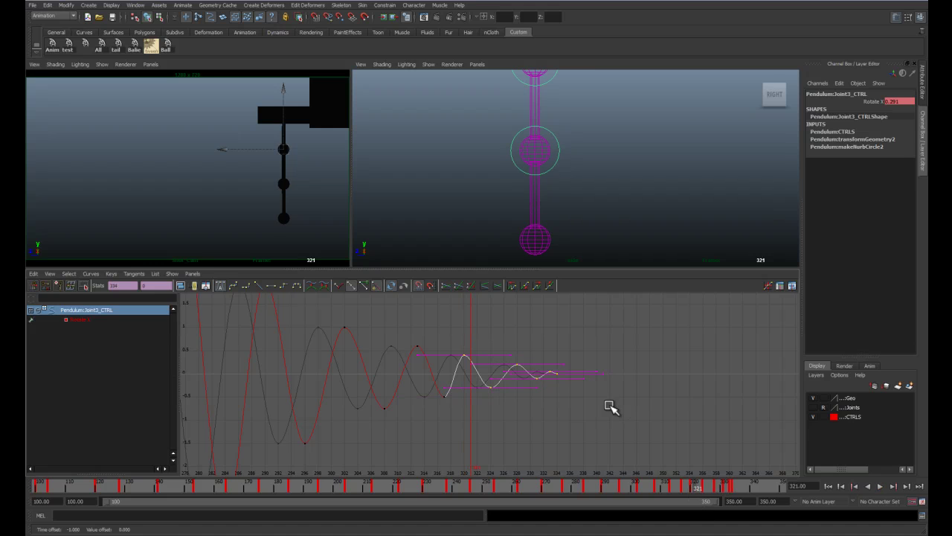
{"action": "left_click_drag", "start_coordinate": [707, 490], "coordinate": [668, 496]}
{"action": "key", "text": "z"}
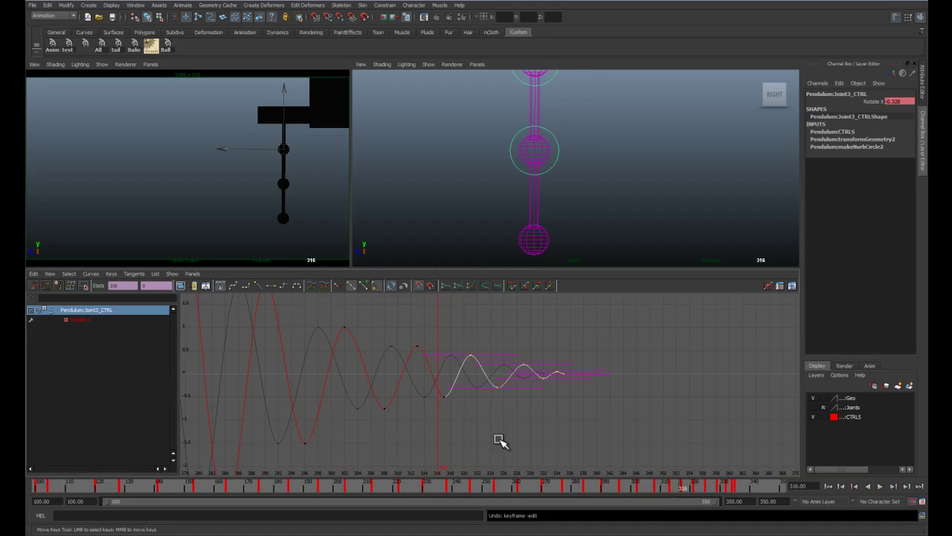
Step: Lower the Joint3 key at frame 317 to a Rotate X of about -0.744 and play back the result
{"action": "left_click", "coordinate": [444, 396]}
{"action": "mouse_move", "coordinate": [453, 410]}
{"action": "middle_mouse_down"}
{"action": "mouse_move", "coordinate": [446, 406]}
{"action": "mouse_move", "coordinate": [449, 416]}
{"action": "middle_mouse_up"}
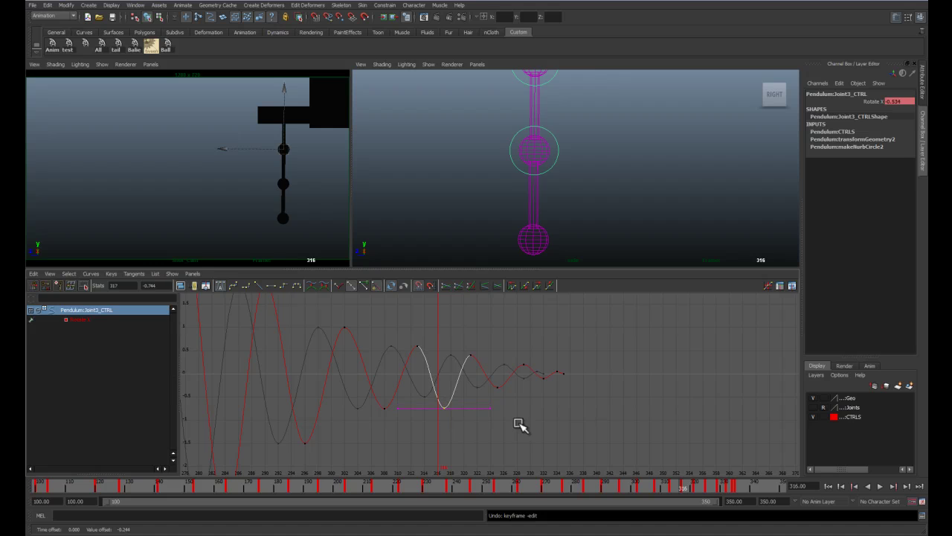
{"action": "key", "text": "alt+v"}
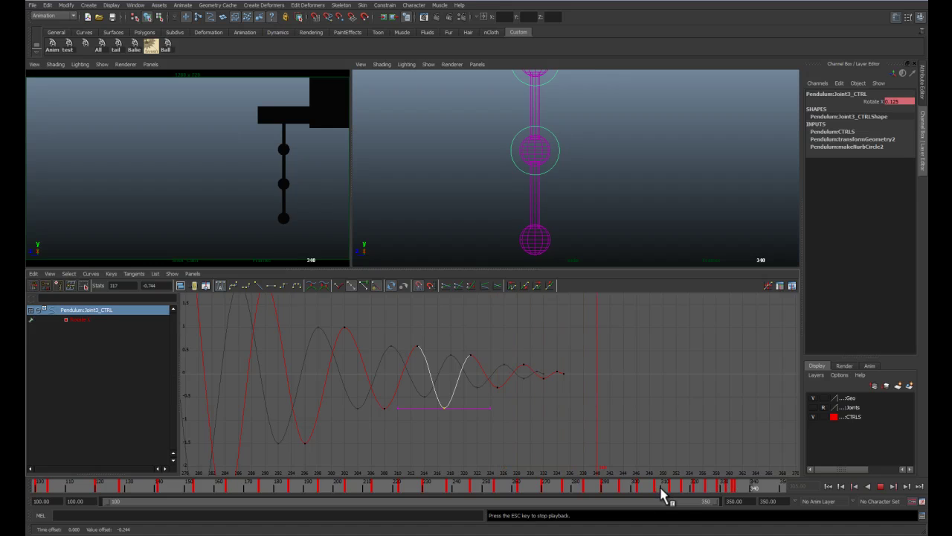
{"action": "key", "text": "Escape"}
Step: Replay the settling part of the animation in the enlarged camera view and return to the multi-panel layout
{"action": "key", "text": "space"}
{"action": "left_click_drag", "start_coordinate": [712, 483], "coordinate": [608, 481]}
{"action": "key", "text": "alt+v"}
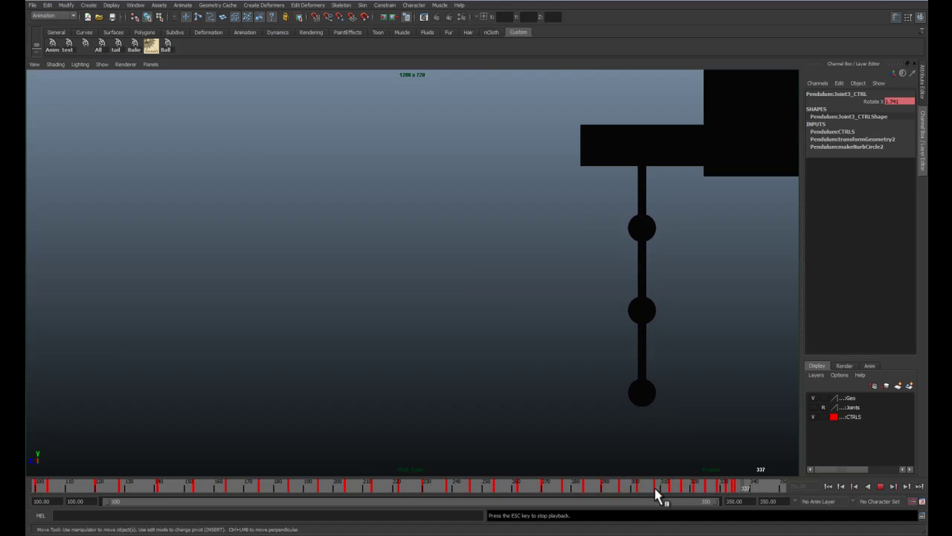
{"action": "key", "text": "Escape"}
{"action": "key", "text": "space"}
{"action": "key", "text": "q"}
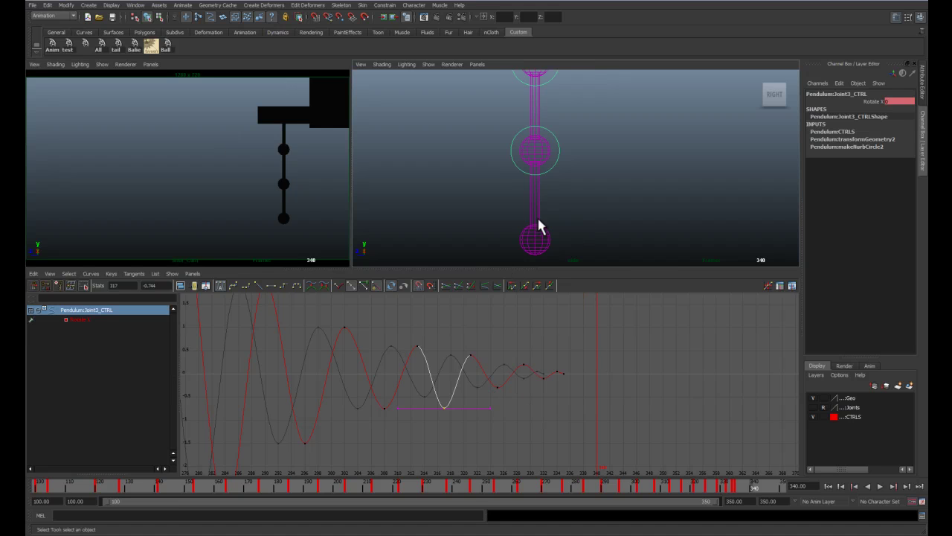
Step: Reselect the Joint3 control and display its entire Rotate X curve in the Graph Editor
{"action": "right_click_drag", "start_coordinate": [567, 225], "coordinate": [515, 131], "text": "alt"}
{"action": "left_click", "coordinate": [572, 155]}
{"action": "left_click", "coordinate": [568, 156]}
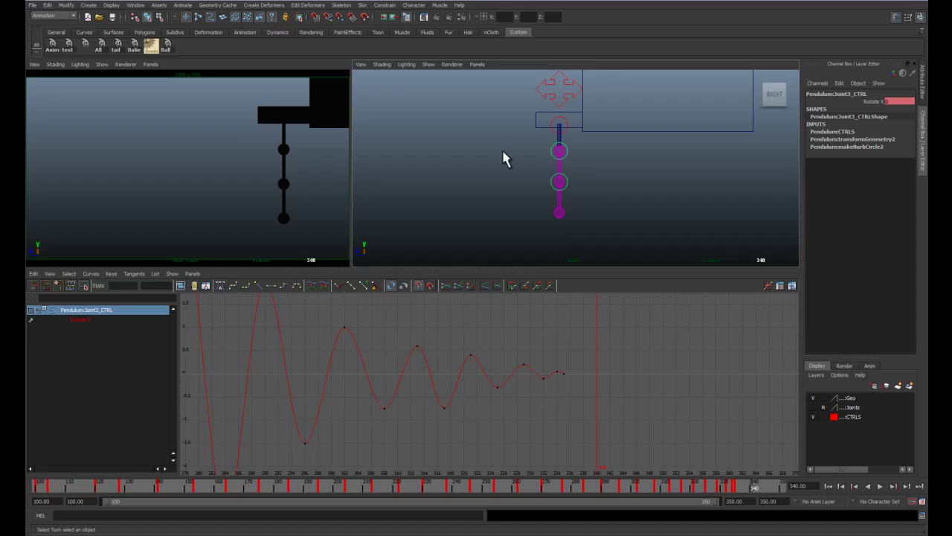
{"action": "left_click", "coordinate": [569, 180]}
{"action": "left_click", "coordinate": [571, 206]}
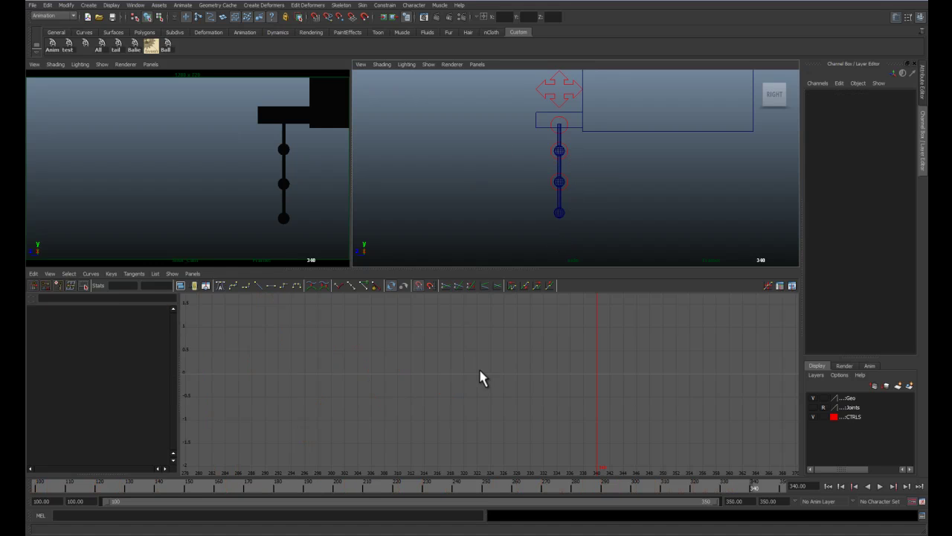
{"action": "left_click", "coordinate": [568, 165]}
{"action": "right_click_drag", "start_coordinate": [524, 453], "coordinate": [467, 364], "text": "alt"}
{"action": "middle_click_drag", "start_coordinate": [467, 365], "coordinate": [511, 365], "text": "alt"}
{"action": "key", "text": "a"}
{"action": "right_click_drag", "start_coordinate": [509, 421], "coordinate": [480, 400], "text": "alt"}
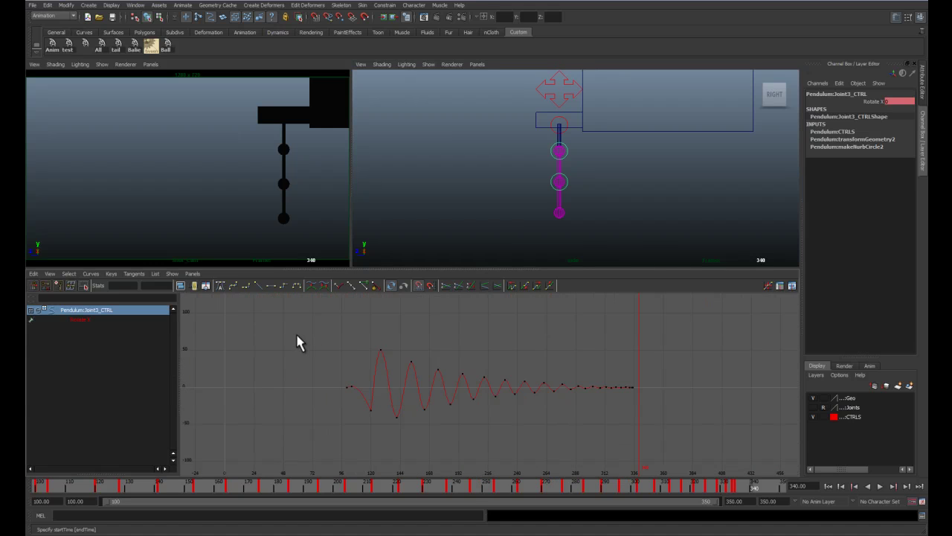
Step: Select all Rotate X keys on the Joint3 curve and copy them
{"action": "left_click_drag", "start_coordinate": [684, 463], "coordinate": [684, 462]}
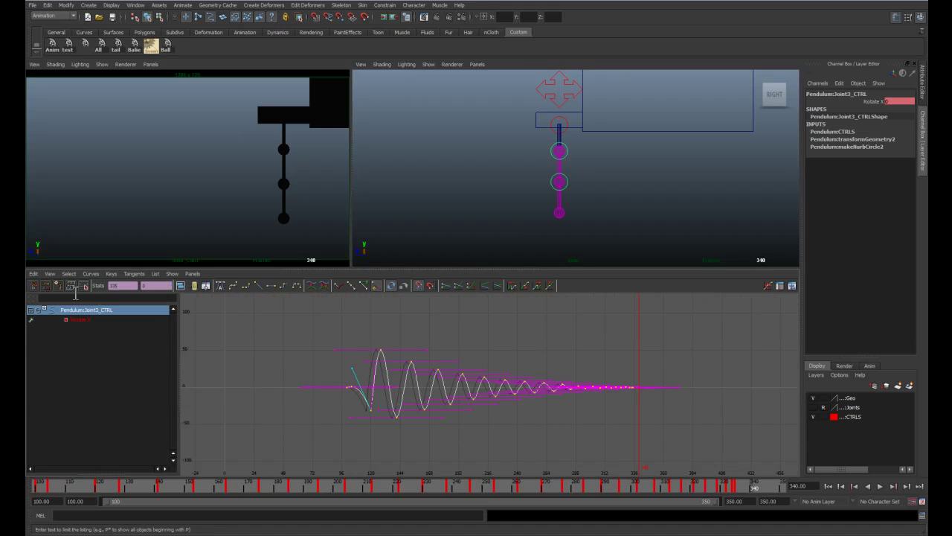
{"action": "left_click", "coordinate": [36, 274]}
{"action": "left_click", "coordinate": [53, 321]}
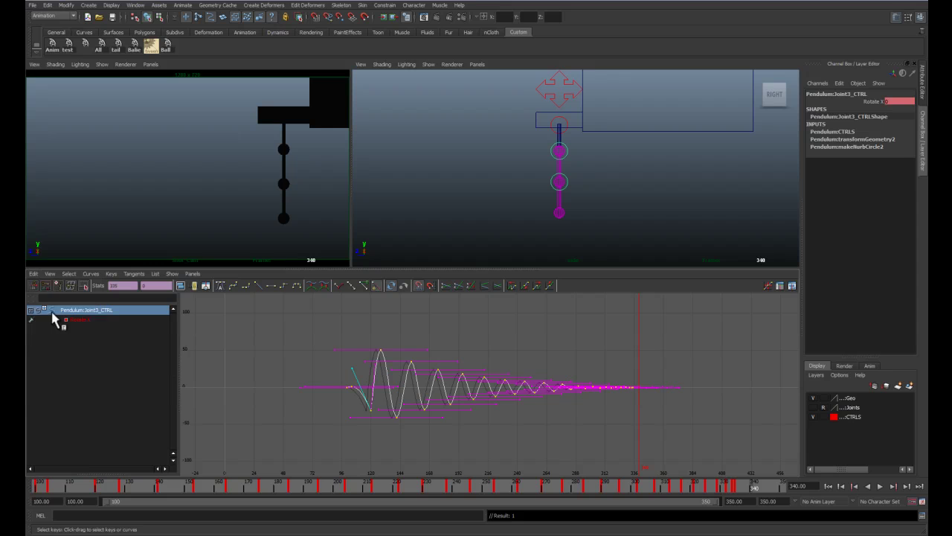
{"action": "left_click", "coordinate": [34, 274]}
{"action": "left_click", "coordinate": [43, 315]}
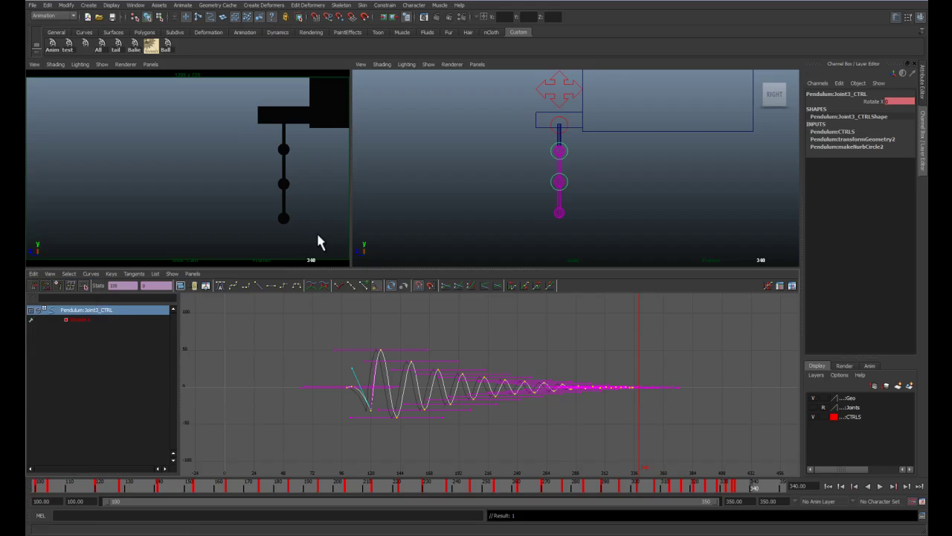
Step: Paste the copied keys onto the Joint4 control's Rotate X channel, starting at frame 100
{"action": "left_click", "coordinate": [563, 191]}
{"action": "left_click", "coordinate": [565, 182]}
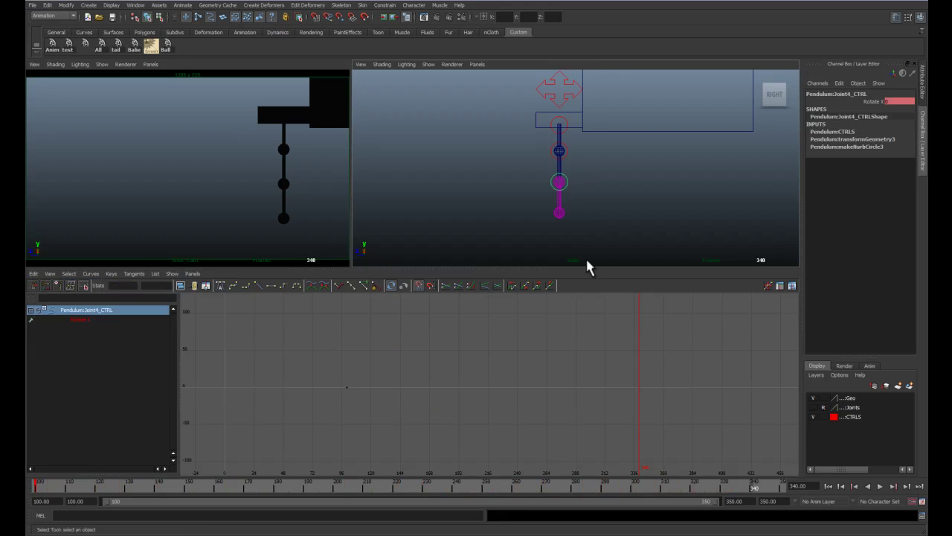
{"action": "left_click", "coordinate": [827, 487]}
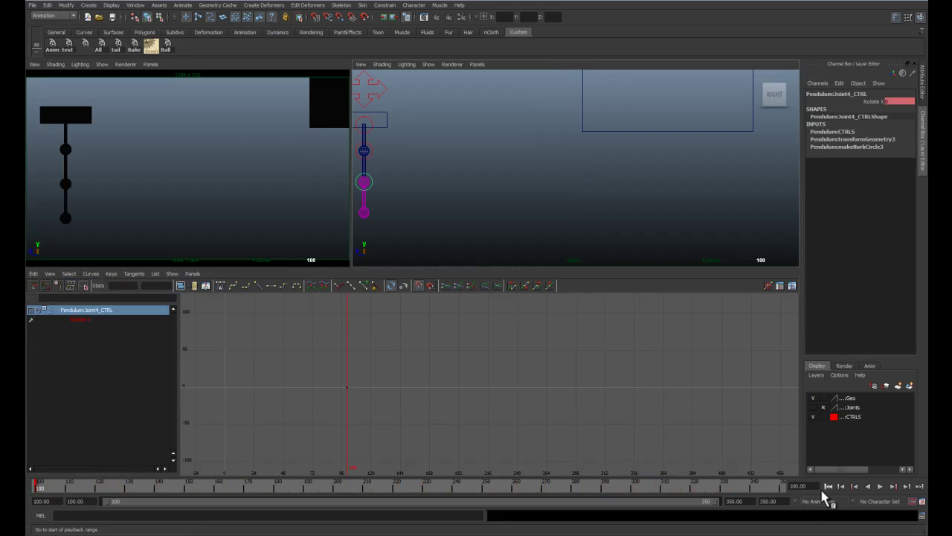
{"action": "left_click", "coordinate": [87, 321]}
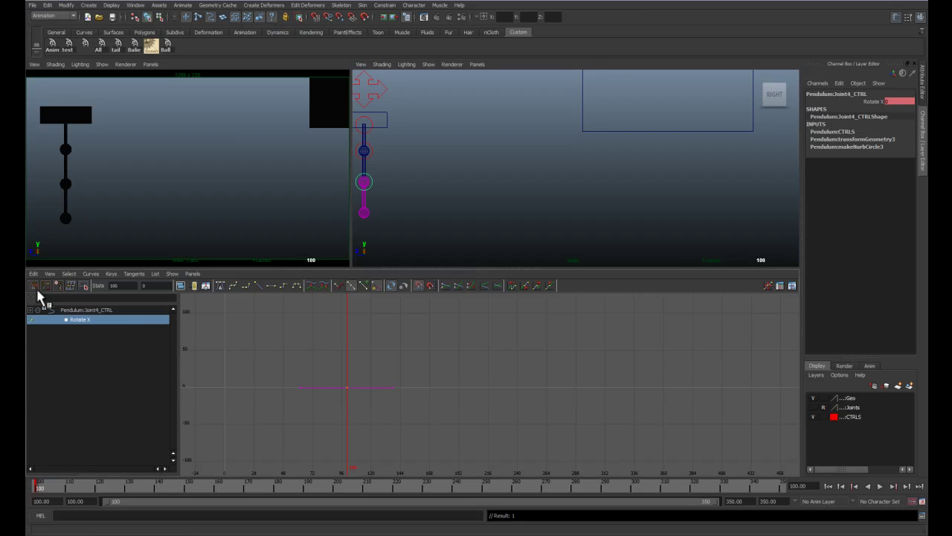
{"action": "left_click", "coordinate": [53, 274]}
{"action": "left_click", "coordinate": [61, 324]}
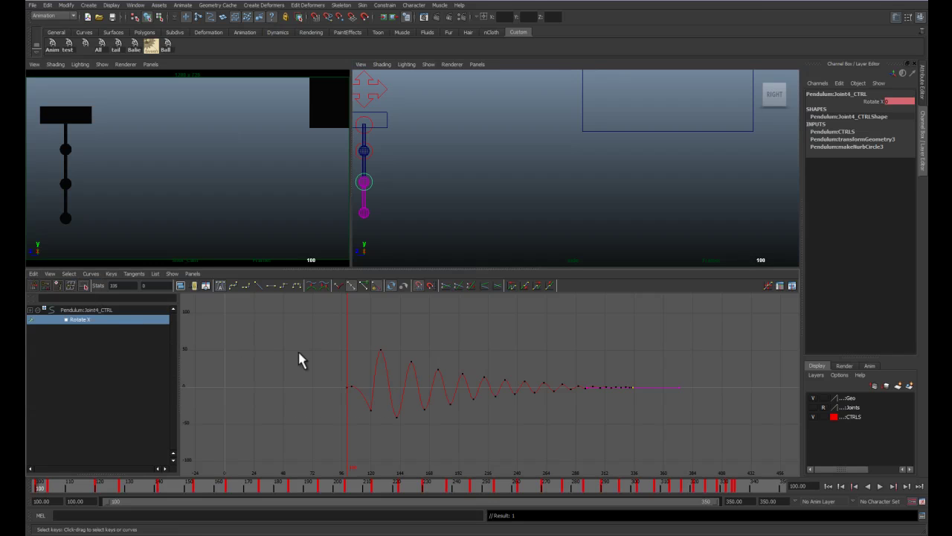
Step: Play back the pasted Joint4 motion in the enlarged camera view and return to frame 100
{"action": "key", "text": "space"}
{"action": "key", "text": "alt+v"}
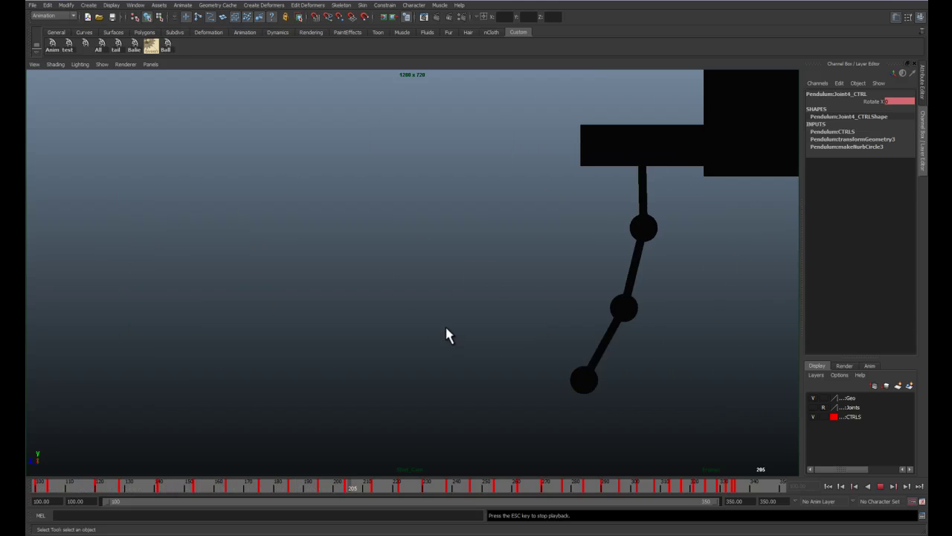
{"action": "left_click", "coordinate": [828, 486]}
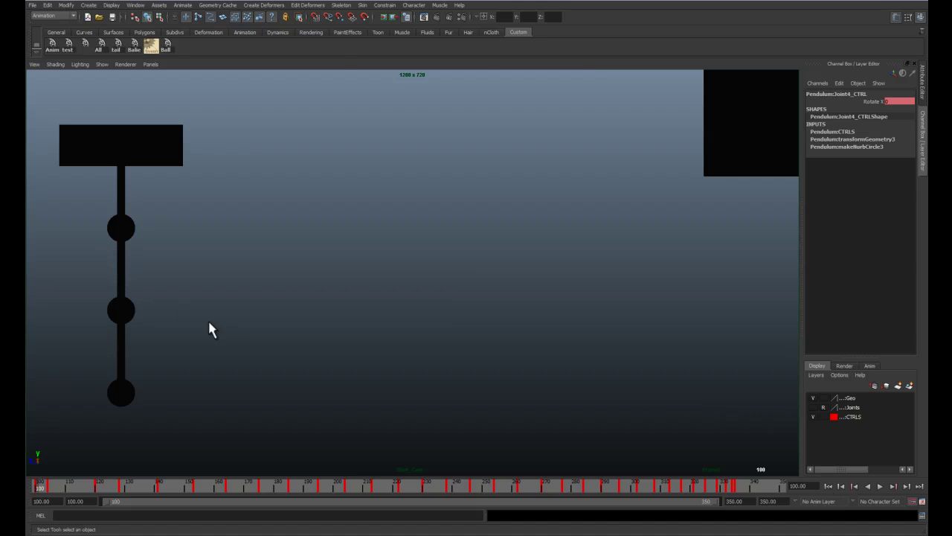
{"action": "key", "text": "space"}
Step: Select the Joint4 Rotate X keys after frame 100 and shift them four frames later
{"action": "left_click_drag", "start_coordinate": [744, 328], "coordinate": [347, 439]}
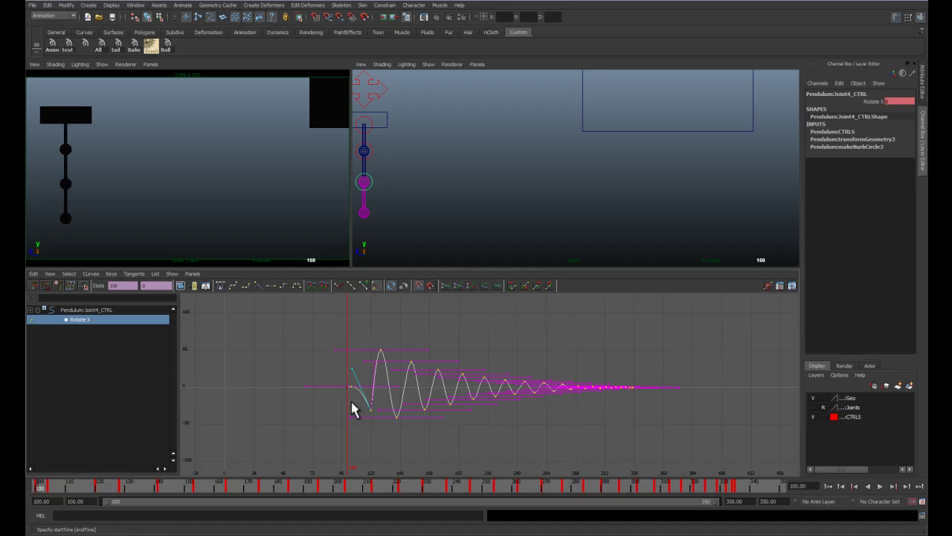
{"action": "mouse_move", "coordinate": [351, 400]}
{"action": "middle_mouse_down"}
{"action": "mouse_move", "coordinate": [357, 391]}
{"action": "mouse_move", "coordinate": [358, 400]}
{"action": "middle_mouse_up"}
{"action": "scroll", "coordinate": [325, 384], "scroll_direction": "up", "scroll_amount": 3}
Step: Check the pose at frame 108 in the enlarged camera view and raise the Joint4 key there to a Rotate X of about 6.42
{"action": "key", "text": "space"}
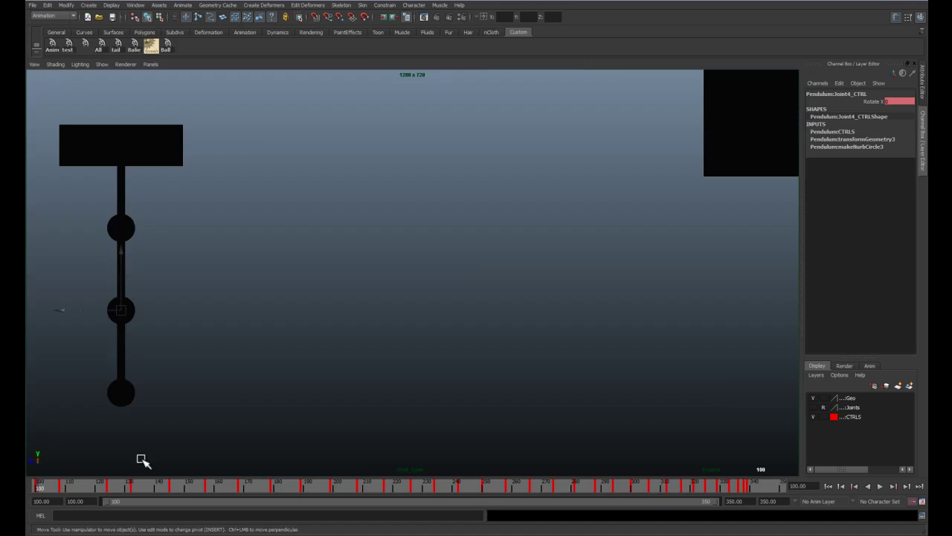
{"action": "left_click_drag", "start_coordinate": [43, 490], "coordinate": [64, 488]}
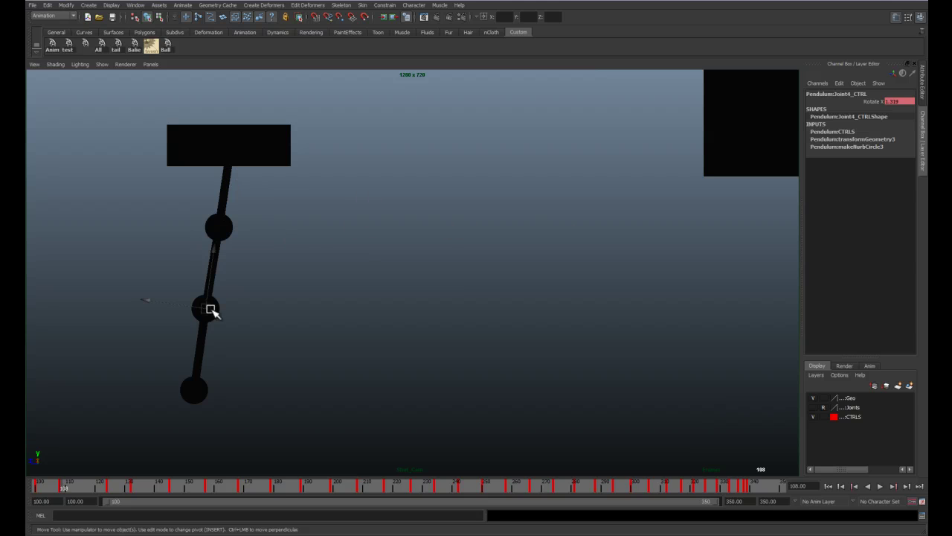
{"action": "key", "text": "space"}
{"action": "middle_click_drag", "start_coordinate": [274, 367], "coordinate": [334, 356], "text": "alt"}
{"action": "right_click_drag", "start_coordinate": [334, 355], "coordinate": [336, 372], "text": "alt"}
{"action": "left_click_drag", "start_coordinate": [242, 343], "coordinate": [271, 382]}
{"action": "middle_click_drag", "start_coordinate": [266, 385], "coordinate": [254, 375], "text": "shift"}
Step: Steepen the tangent of the Joint4 key at frame 108 for a slower start, then scrub the opening frames
{"action": "left_click_drag", "start_coordinate": [65, 489], "coordinate": [49, 490]}
{"action": "right_click_drag", "start_coordinate": [288, 386], "coordinate": [354, 425], "text": "alt"}
{"action": "middle_click_drag", "start_coordinate": [324, 398], "coordinate": [528, 414], "text": "alt"}
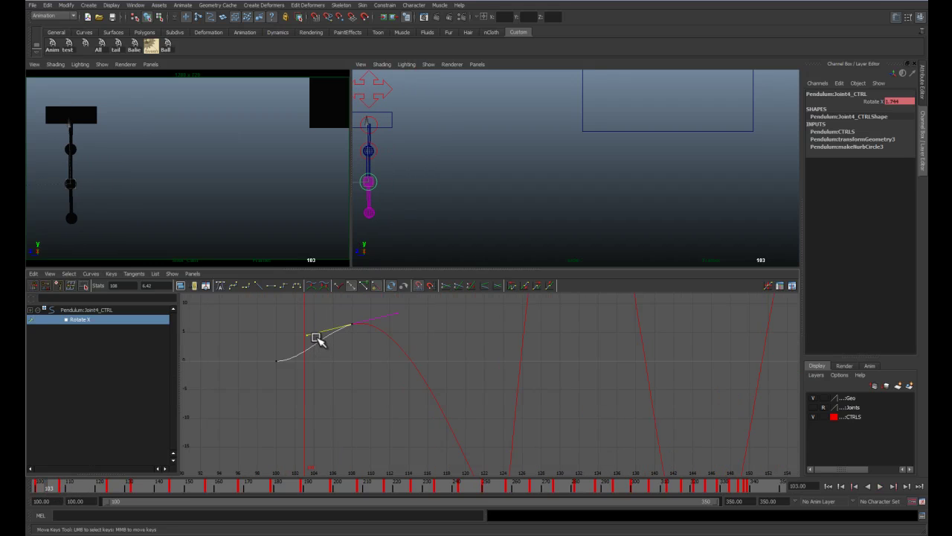
{"action": "middle_click_drag", "start_coordinate": [317, 337], "coordinate": [310, 367]}
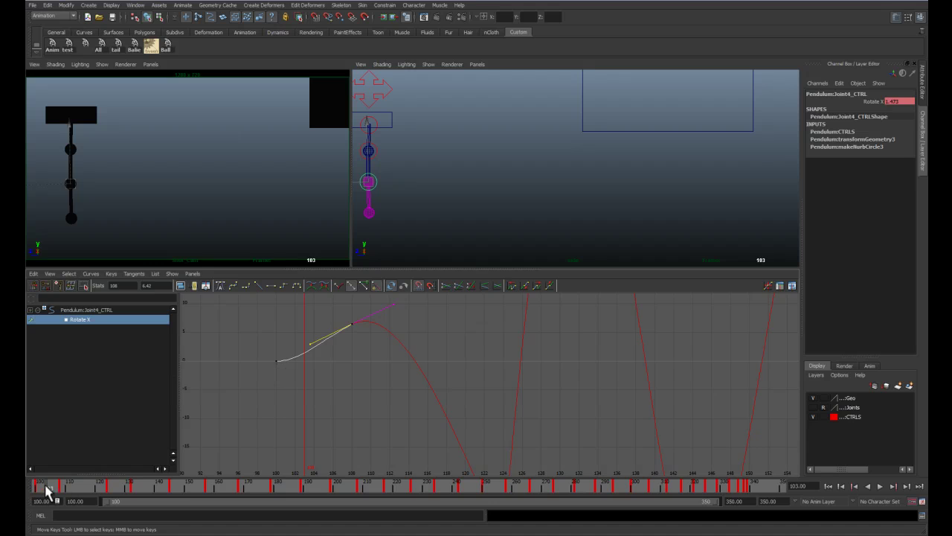
{"action": "left_click_drag", "start_coordinate": [39, 489], "coordinate": [64, 493]}
Step: Tilt the tangent of the Joint3 key at frame 104 upward and refine it while scrubbing the opening frames
{"action": "left_click", "coordinate": [417, 157]}
{"action": "left_click_drag", "start_coordinate": [296, 334], "coordinate": [300, 360]}
{"action": "key", "text": "w"}
{"action": "middle_click_drag", "start_coordinate": [295, 358], "coordinate": [295, 365]}
{"action": "left_click_drag", "start_coordinate": [327, 372], "coordinate": [327, 372]}
{"action": "mouse_move", "coordinate": [64, 491]}
{"action": "left_mouse_down"}
{"action": "mouse_move", "coordinate": [38, 484]}
{"action": "mouse_move", "coordinate": [54, 485]}
{"action": "left_mouse_up"}
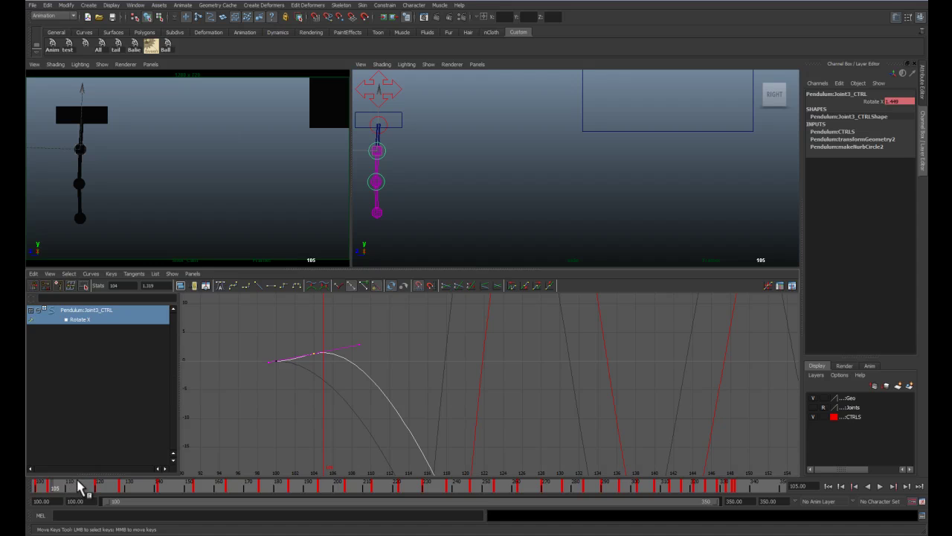
{"action": "left_click", "coordinate": [58, 490]}
{"action": "middle_click_drag", "start_coordinate": [311, 381], "coordinate": [312, 377]}
Step: Play back and scrub the complete pendulum motion in the enlarged camera view, reviewing the wall impact and the settling
{"action": "key", "text": "space"}
{"action": "left_click_drag", "start_coordinate": [67, 487], "coordinate": [31, 490]}
{"action": "key", "text": "alt+v"}
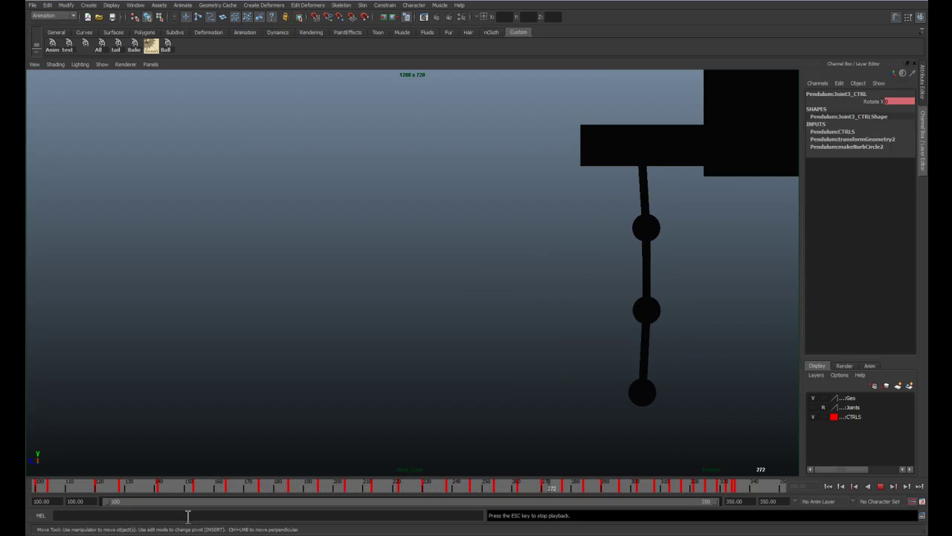
{"action": "left_click", "coordinate": [499, 480]}
{"action": "key", "text": "Escape"}
{"action": "left_click_drag", "start_coordinate": [622, 485], "coordinate": [575, 483]}
{"action": "left_click", "coordinate": [60, 481]}
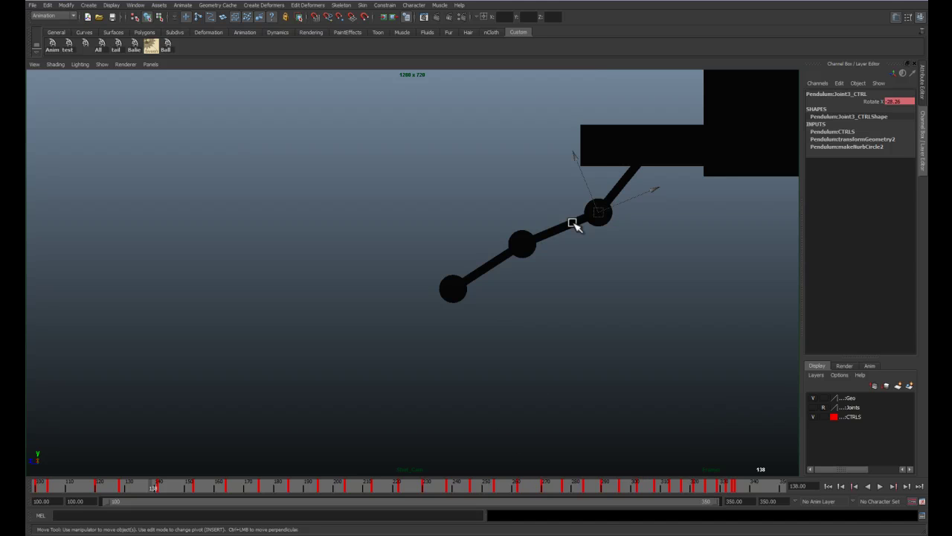
{"action": "left_click_drag", "start_coordinate": [726, 485], "coordinate": [71, 454]}
{"action": "key", "text": "alt+v"}
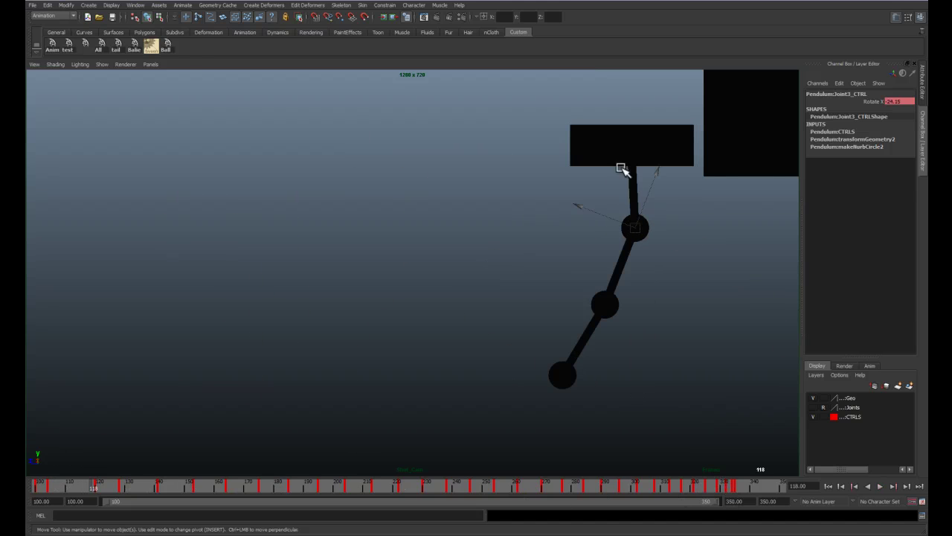
Step: Insert a key on the Joint4 Rotate X curve at frame 116, between the keys at frames 108 and 124
{"action": "mouse_move", "coordinate": [103, 491]}
{"action": "left_mouse_down"}
{"action": "mouse_move", "coordinate": [60, 493]}
{"action": "mouse_move", "coordinate": [97, 492]}
{"action": "left_mouse_up"}
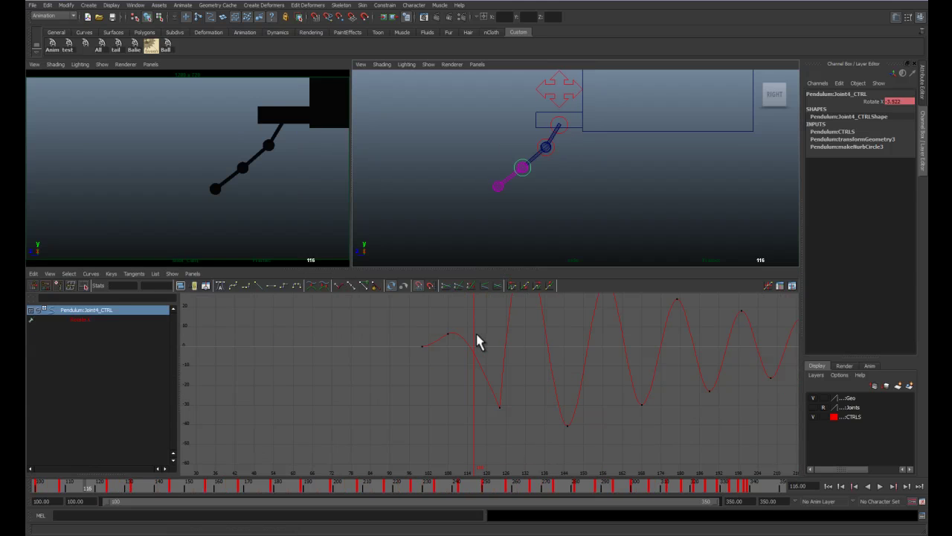
{"action": "left_click", "coordinate": [478, 341]}
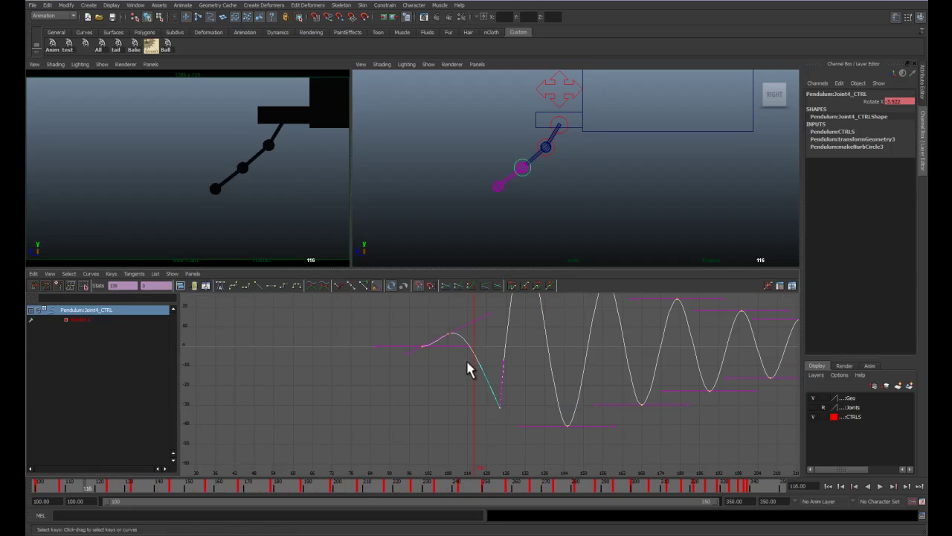
{"action": "key", "text": "i"}
{"action": "middle_click", "coordinate": [476, 350]}
{"action": "key", "text": "q"}
Step: Try lowering the Joint4 key at frame 116 to about -29.2, play back the opening frames and undo the change
{"action": "middle_click_drag", "start_coordinate": [467, 350], "coordinate": [472, 410], "text": "shift"}
{"action": "left_click_drag", "start_coordinate": [96, 488], "coordinate": [65, 483]}
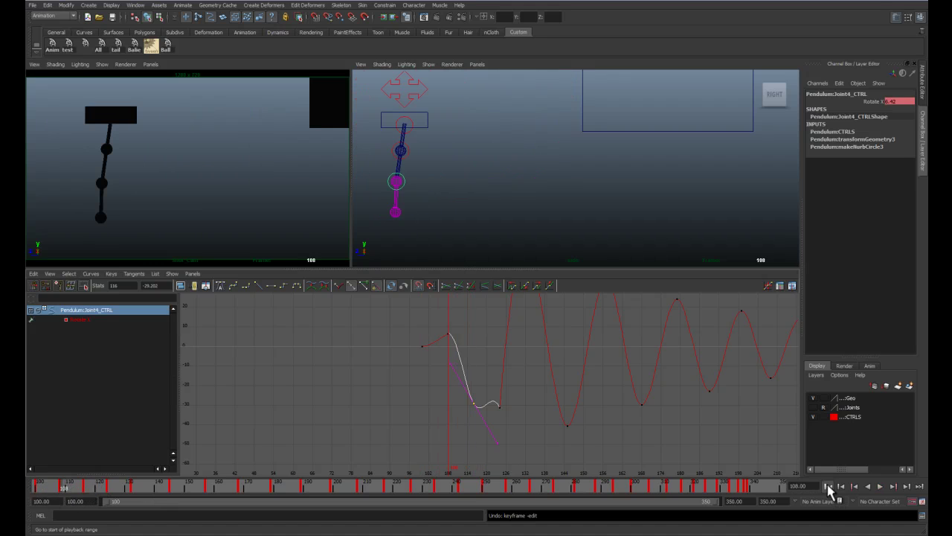
{"action": "left_click", "coordinate": [828, 486]}
{"action": "key", "text": "alt+v"}
{"action": "key", "text": "alt+v"}
{"action": "left_click", "coordinate": [826, 486]}
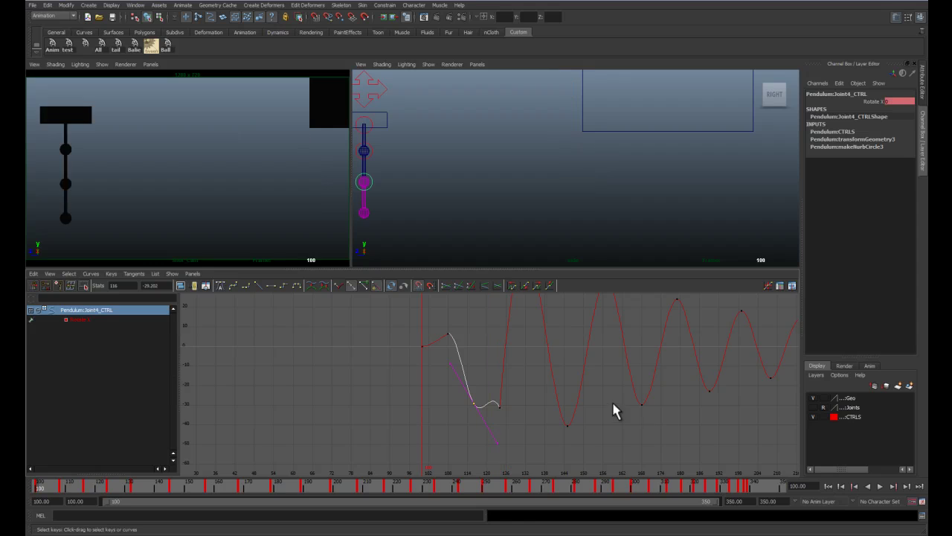
{"action": "key", "text": "ctrl+z"}
{"action": "key", "text": "ctrl+z"}
{"action": "key", "text": "ctrl+z"}
{"action": "key", "text": "ctrl+z"}
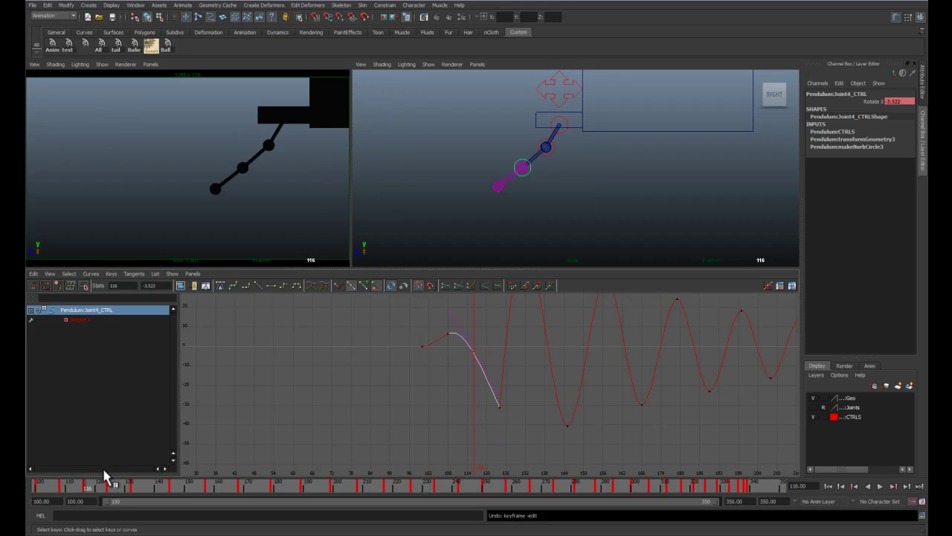
Step: Lower the Joint4 key at frame 124 to a Rotate X of about -51.87
{"action": "left_click_drag", "start_coordinate": [89, 489], "coordinate": [112, 490]}
{"action": "left_click", "coordinate": [453, 419]}
{"action": "left_click_drag", "start_coordinate": [480, 395], "coordinate": [506, 415]}
{"action": "key", "text": "w"}
{"action": "middle_click_drag", "start_coordinate": [503, 404], "coordinate": [506, 443], "text": "shift"}
Step: Adjust the tangents of the Joint4 keys at frames 116 and 124 for a steep drop into the impact, and scrub the frames after it
{"action": "left_click_drag", "start_coordinate": [488, 426], "coordinate": [488, 424]}
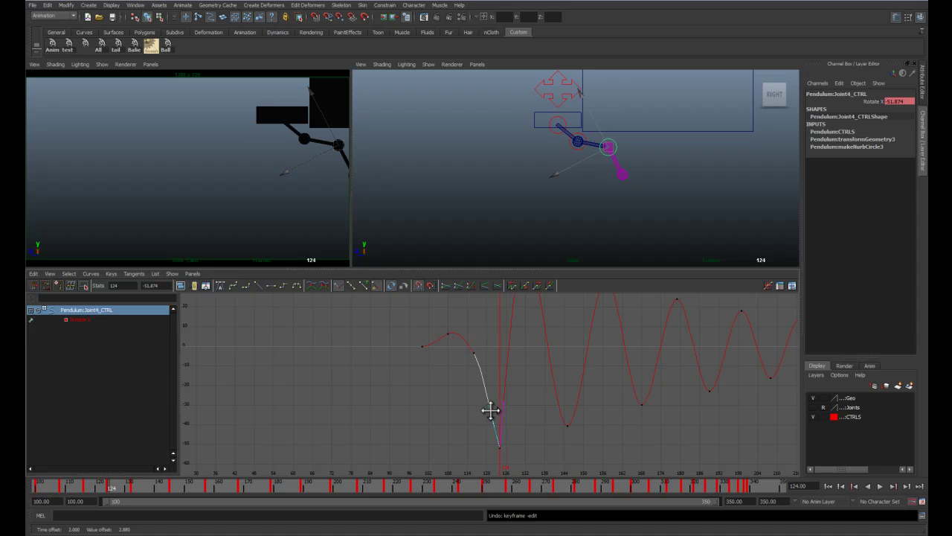
{"action": "left_click_drag", "start_coordinate": [484, 351], "coordinate": [464, 336]}
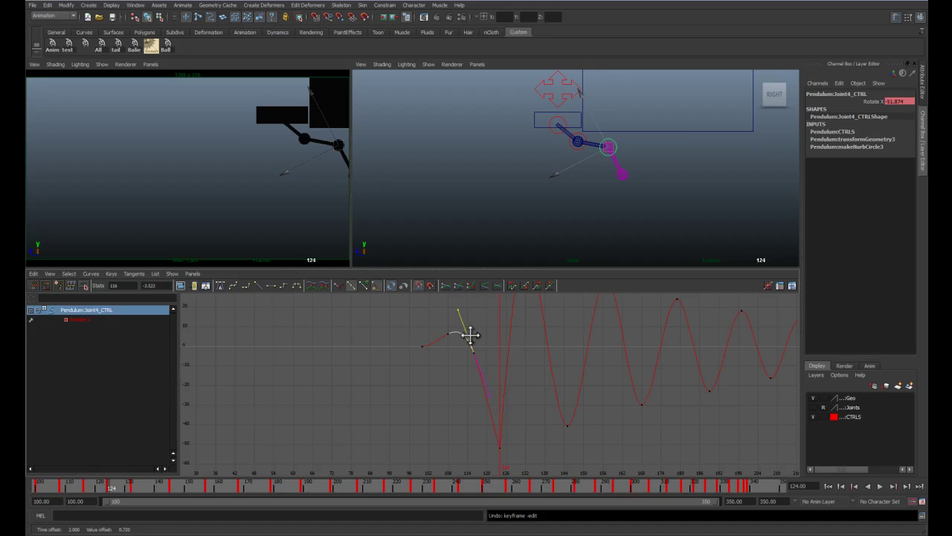
{"action": "left_click_drag", "start_coordinate": [483, 430], "coordinate": [511, 456]}
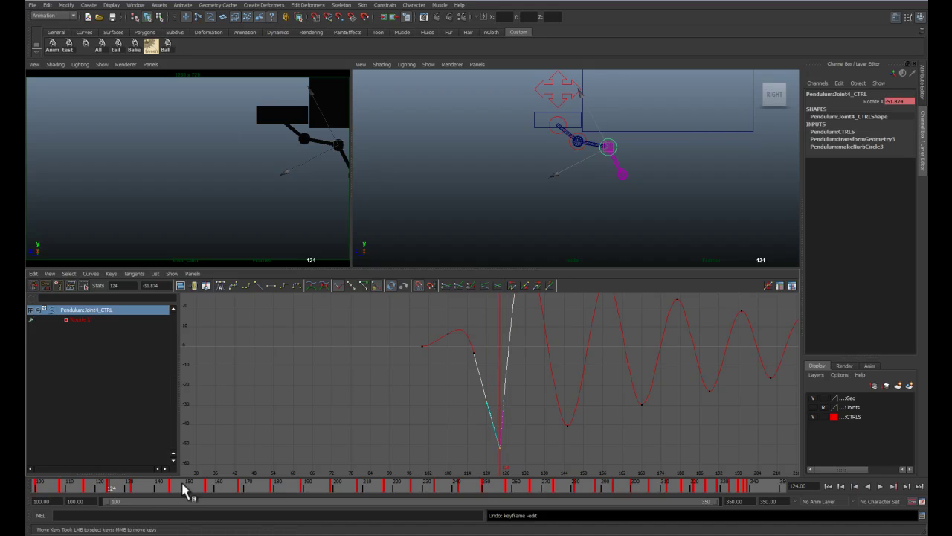
{"action": "mouse_move", "coordinate": [145, 491]}
{"action": "left_mouse_down"}
{"action": "mouse_move", "coordinate": [74, 491]}
{"action": "mouse_move", "coordinate": [132, 500]}
{"action": "left_mouse_up"}
Step: Scale up the values of all Joint4 keys from frame 132 onward until the first peak is about 66.9, then check the playback
{"action": "scroll", "coordinate": [433, 416], "scroll_direction": "down", "scroll_amount": 4}
{"action": "middle_click_drag", "start_coordinate": [429, 397], "coordinate": [344, 412], "text": "alt"}
{"action": "middle_click_drag", "start_coordinate": [577, 392], "coordinate": [468, 405], "text": "alt"}
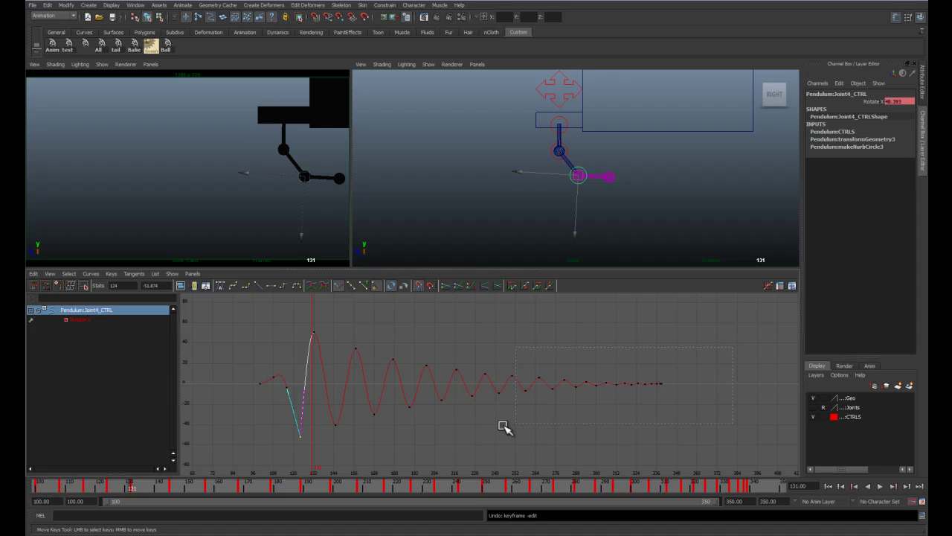
{"action": "left_click_drag", "start_coordinate": [341, 446], "coordinate": [310, 445]}
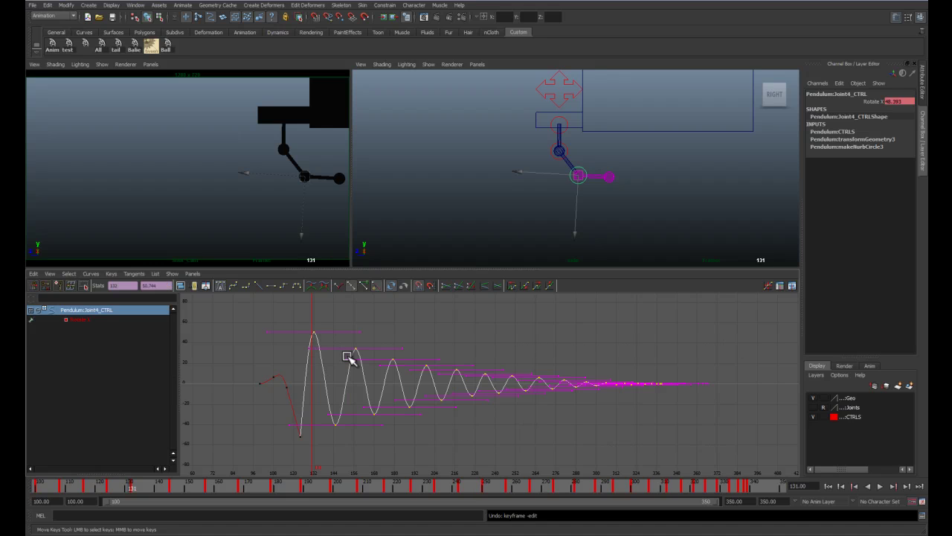
{"action": "key", "text": "r"}
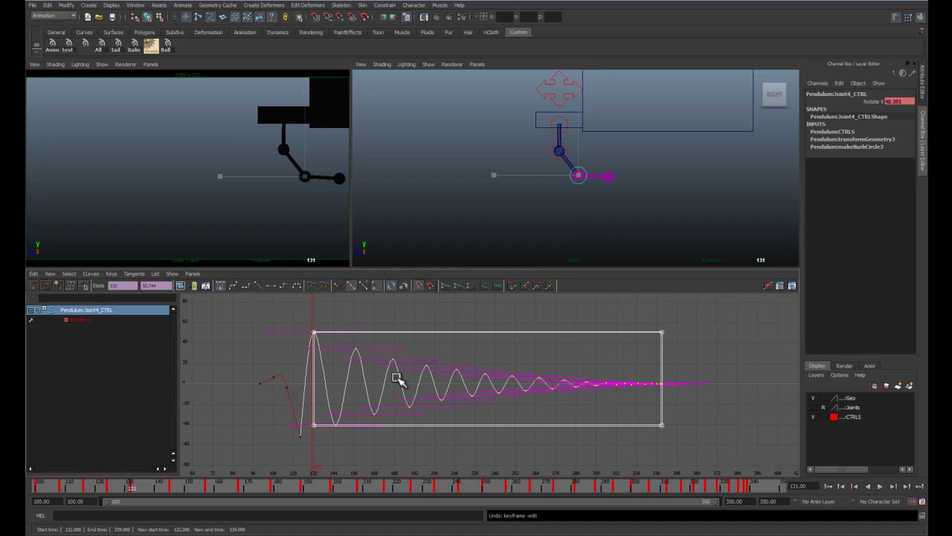
{"action": "key", "text": "r"}
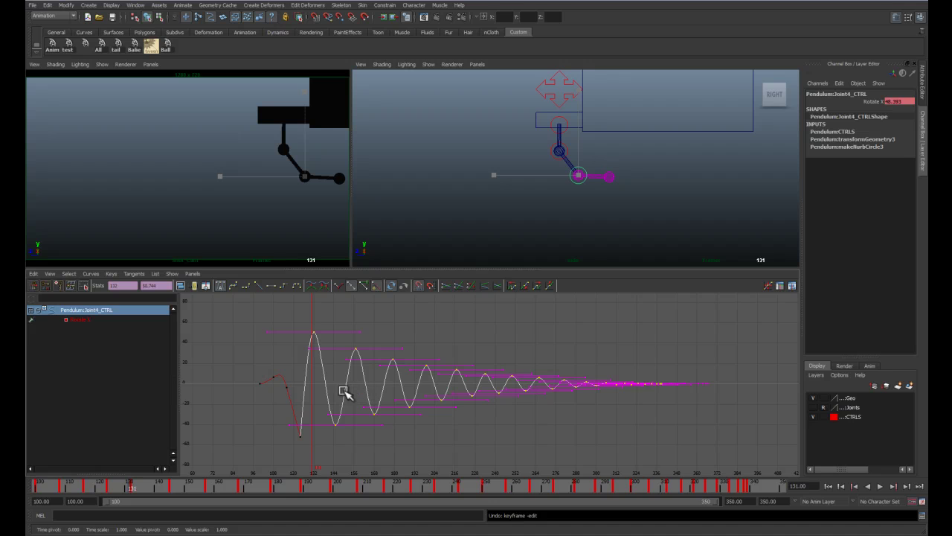
{"action": "left_click_drag", "start_coordinate": [336, 377], "coordinate": [336, 376]}
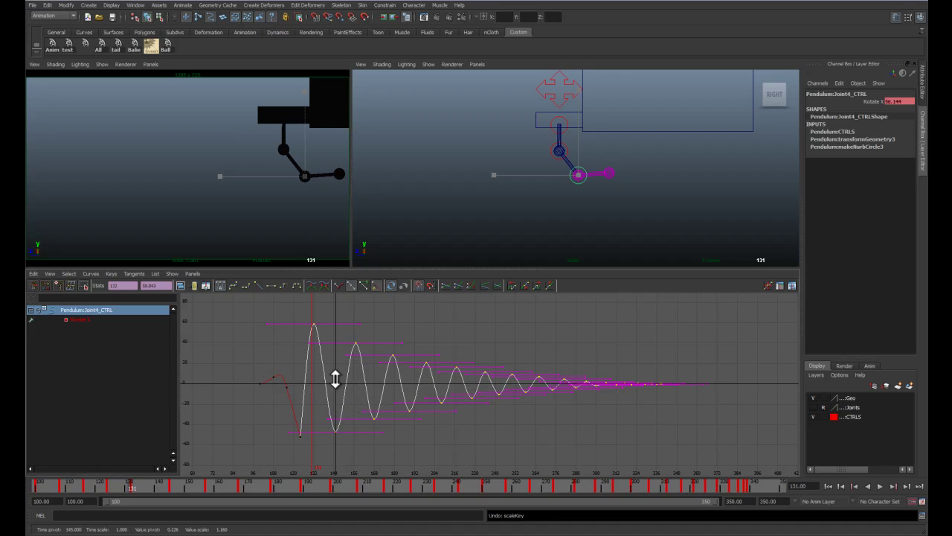
{"action": "middle_click_drag", "start_coordinate": [334, 377], "coordinate": [336, 376]}
{"action": "key", "text": "alt+v"}
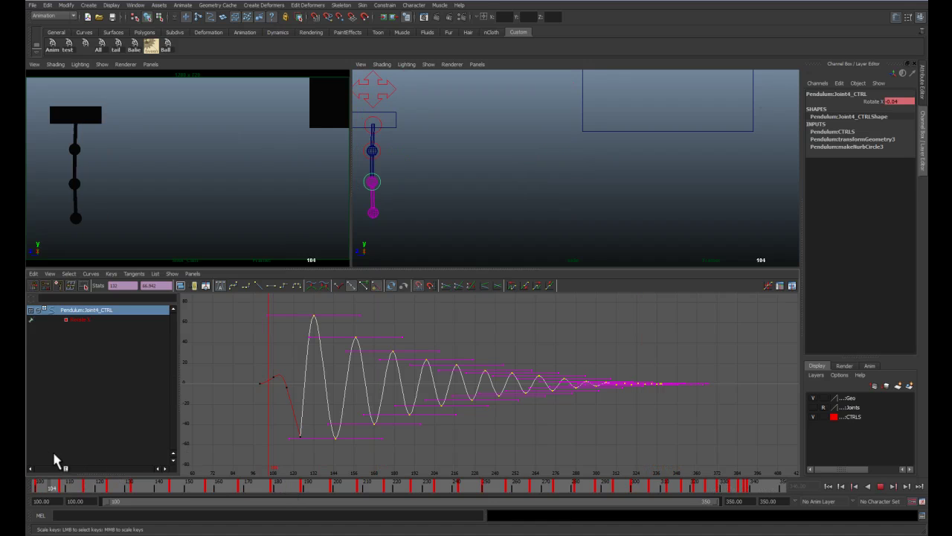
{"action": "left_click", "coordinate": [67, 480]}
{"action": "left_click_drag", "start_coordinate": [67, 479], "coordinate": [87, 487]}
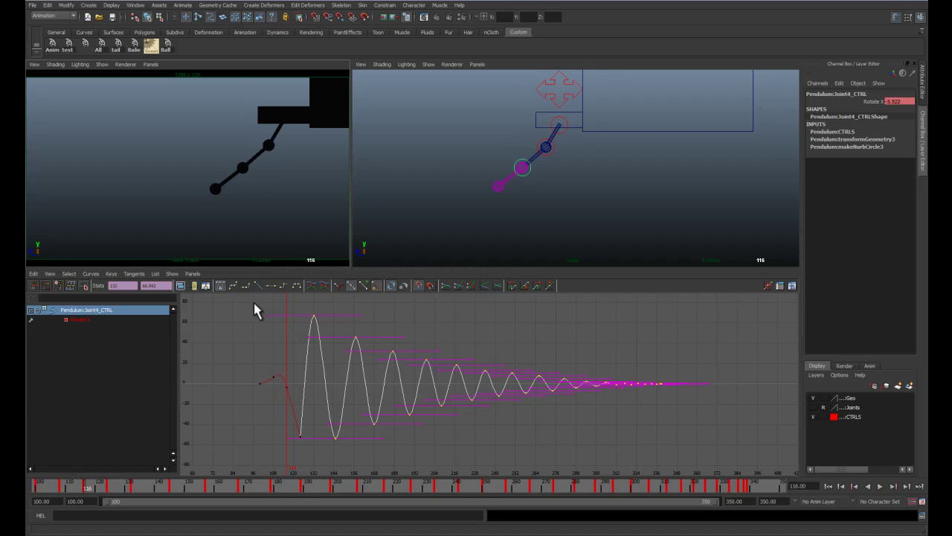
Step: Lower the Joint3 key at frame 120 to a Rotate X of about -37.69, then play back and scrub the impact
{"action": "left_click", "coordinate": [553, 152]}
{"action": "left_click_drag", "start_coordinate": [275, 385], "coordinate": [296, 435]}
{"action": "middle_click_drag", "start_coordinate": [296, 424], "coordinate": [295, 429]}
{"action": "key", "text": "alt+v"}
{"action": "key", "text": "Escape"}
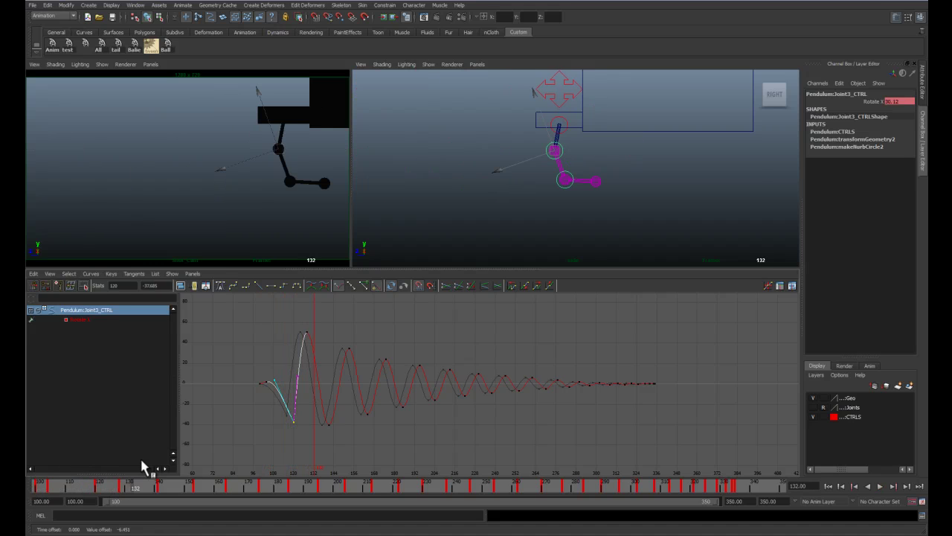
{"action": "left_click_drag", "start_coordinate": [165, 490], "coordinate": [26, 450]}
{"action": "key", "text": "alt+v"}
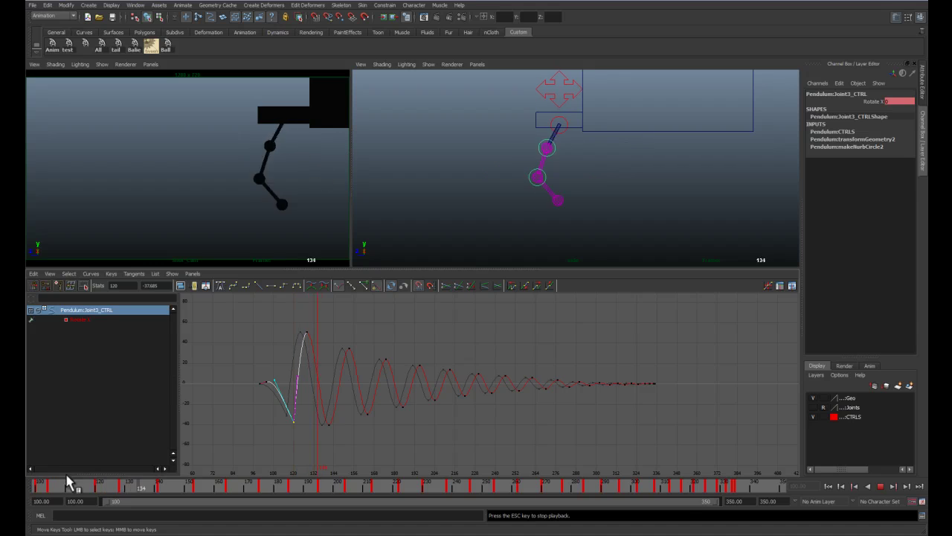
{"action": "key", "text": "alt+v"}
{"action": "mouse_move", "coordinate": [111, 487]}
{"action": "left_mouse_down"}
{"action": "mouse_move", "coordinate": [84, 484]}
{"action": "mouse_move", "coordinate": [97, 485]}
{"action": "left_mouse_up"}
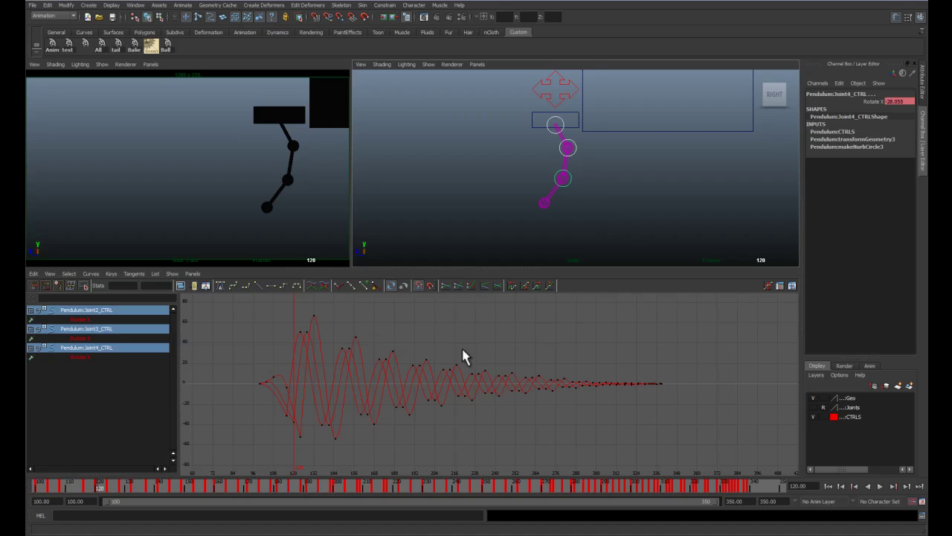
Step: Try shifting the post-impact keys of Joint2, Joint3 and Joint4 together about two frames earlier, and play back the result
{"action": "left_click", "coordinate": [616, 226]}
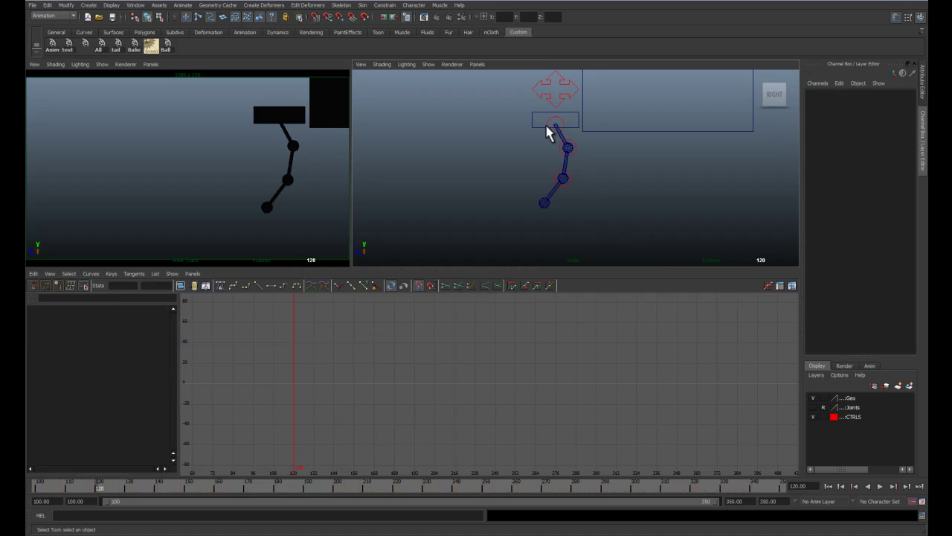
{"action": "left_click", "coordinate": [554, 144]}
{"action": "left_click", "coordinate": [563, 177], "text": "shift"}
{"action": "left_click", "coordinate": [544, 200], "text": "shift"}
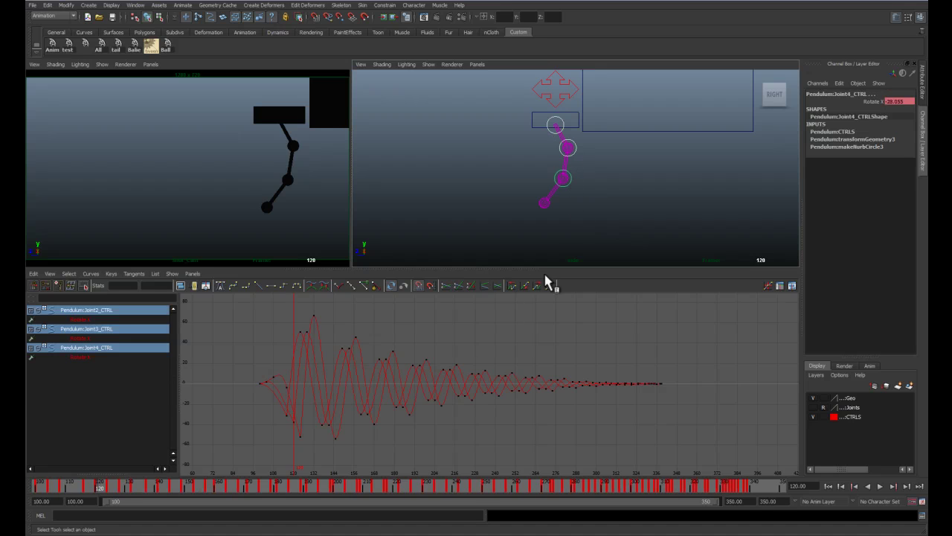
{"action": "left_click_drag", "start_coordinate": [472, 447], "coordinate": [669, 458]}
{"action": "left_click", "coordinate": [580, 425]}
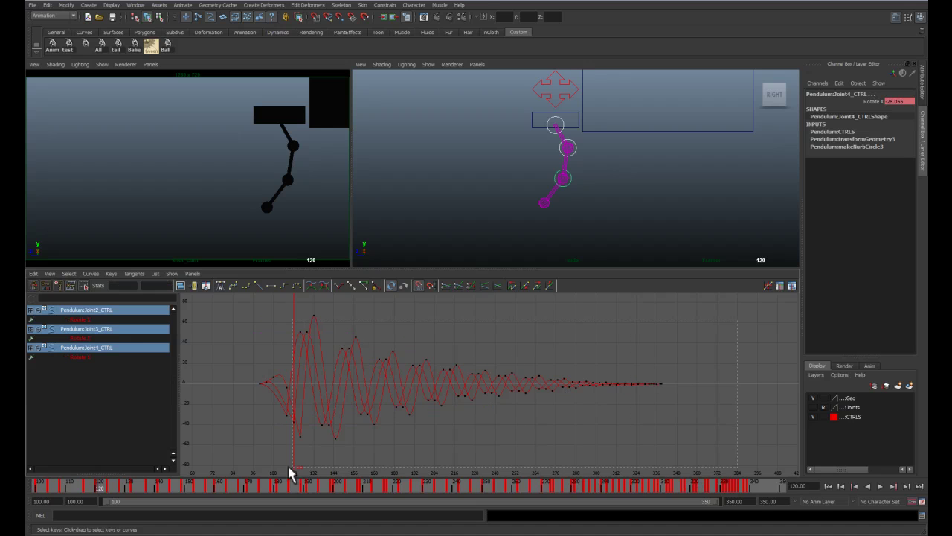
{"action": "left_click_drag", "start_coordinate": [283, 468], "coordinate": [285, 467]}
{"action": "key", "text": "w"}
{"action": "middle_click_drag", "start_coordinate": [316, 459], "coordinate": [314, 460], "text": "shift"}
{"action": "left_click", "coordinate": [315, 461]}
{"action": "left_click_drag", "start_coordinate": [92, 485], "coordinate": [25, 469]}
{"action": "key", "text": "alt+v"}
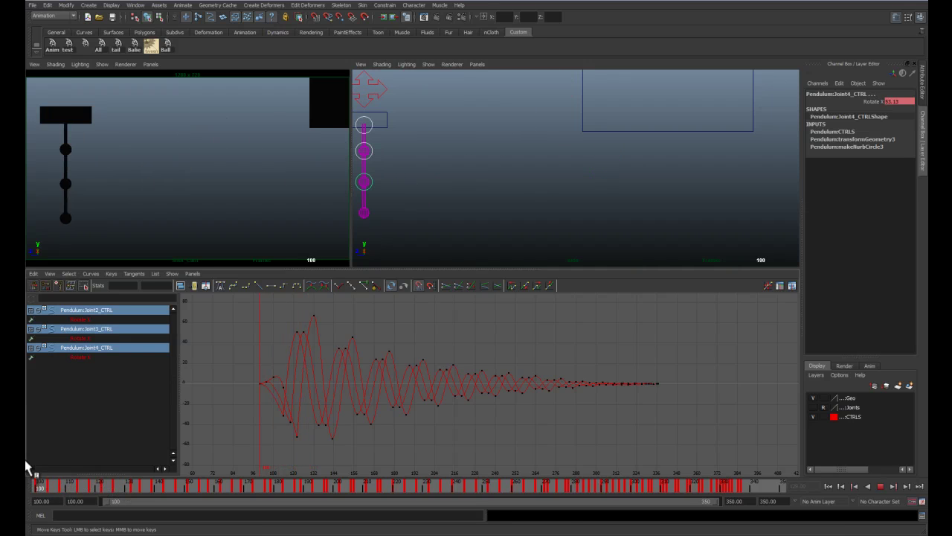
{"action": "key", "text": "Escape"}
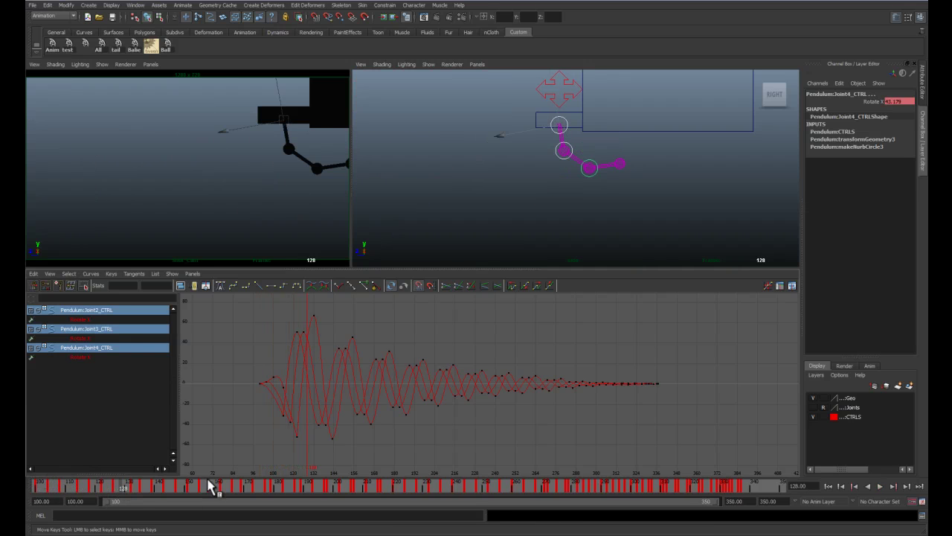
Step: Inspect the Joint2 curve while scrubbing the impact, then undo the combined shift of the three joints' keys
{"action": "left_click", "coordinate": [573, 216]}
{"action": "left_click", "coordinate": [561, 127]}
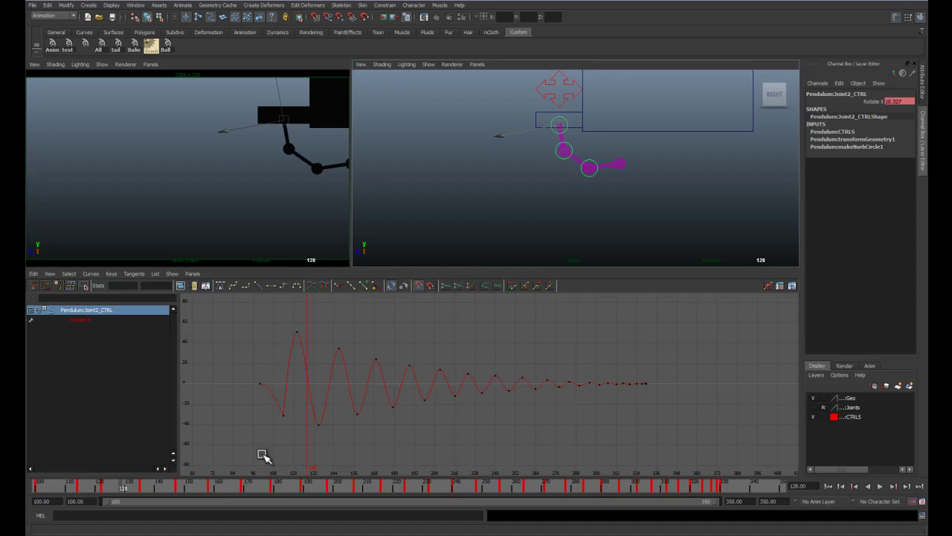
{"action": "left_click", "coordinate": [166, 488]}
{"action": "left_click_drag", "start_coordinate": [161, 481], "coordinate": [80, 472]}
{"action": "key", "text": "ctrl+z"}
{"action": "key", "text": "ctrl+z"}
{"action": "key", "text": "ctrl+z"}
{"action": "key", "text": "ctrl+z"}
{"action": "key", "text": "ctrl+z"}
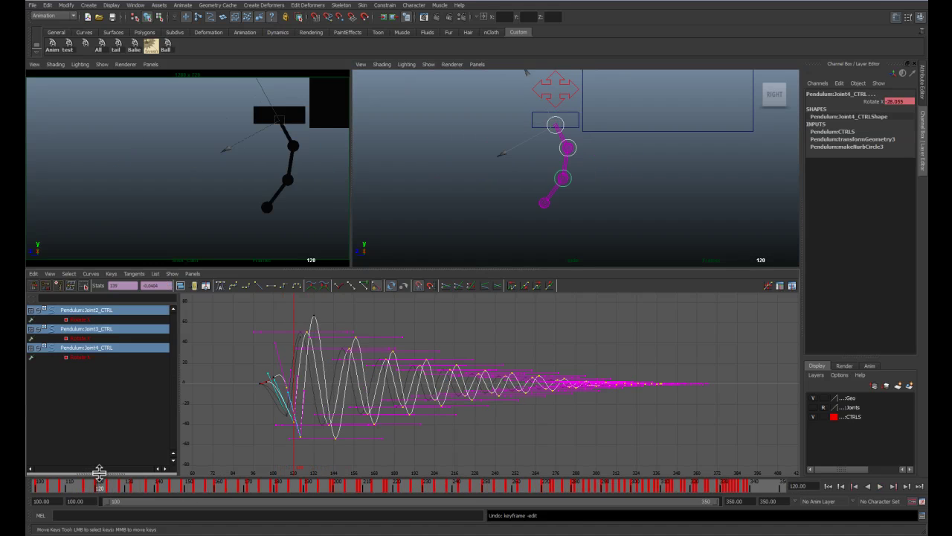
Step: Shift all Joint2 keys after frame 116 one frame earlier
{"action": "left_click", "coordinate": [512, 202]}
{"action": "left_click", "coordinate": [558, 128]}
{"action": "left_click_drag", "start_coordinate": [294, 318], "coordinate": [721, 445]}
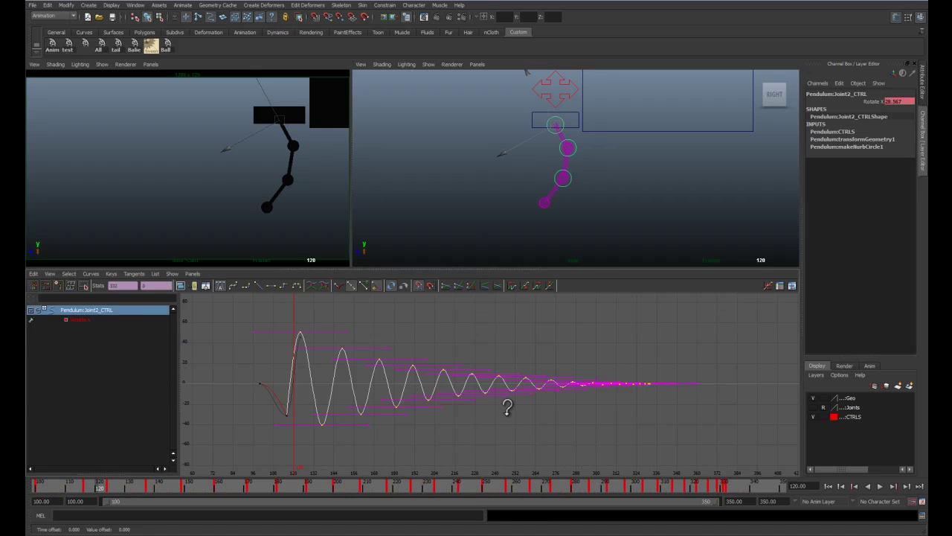
{"action": "middle_click_drag", "start_coordinate": [506, 414], "coordinate": [505, 417], "text": "shift"}
{"action": "left_click", "coordinate": [608, 216]}
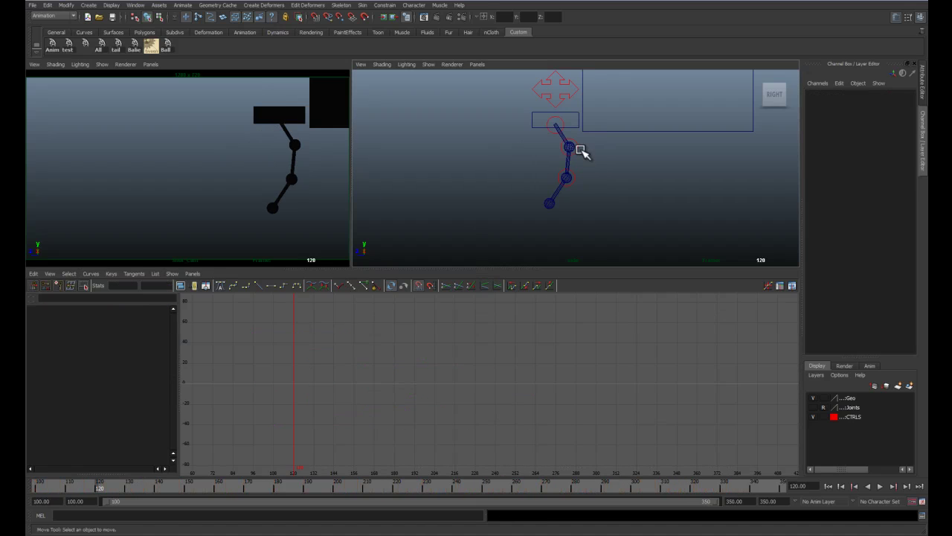
Step: Shift the Joint3 keys after frame 120 and the Joint4 keys after frame 124 one frame earlier
{"action": "left_click", "coordinate": [575, 144]}
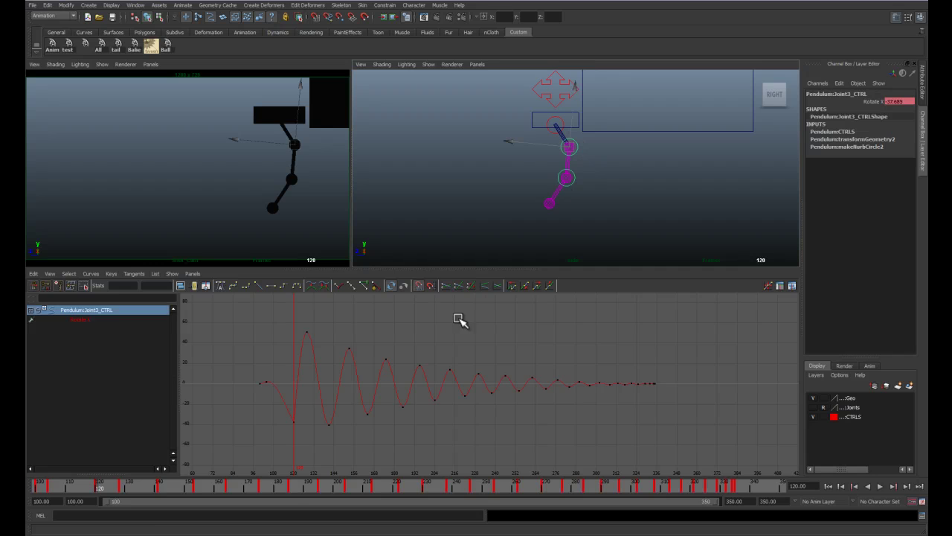
{"action": "left_click_drag", "start_coordinate": [296, 311], "coordinate": [740, 468]}
{"action": "middle_click_drag", "start_coordinate": [548, 322], "coordinate": [541, 324], "text": "shift"}
{"action": "key", "text": "ctrl+z"}
{"action": "left_click", "coordinate": [604, 233]}
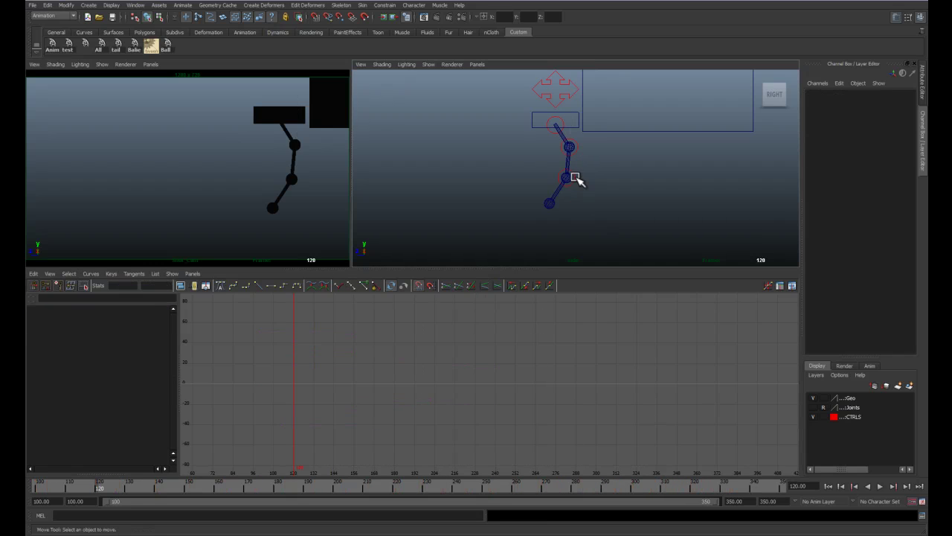
{"action": "left_click", "coordinate": [571, 180]}
{"action": "left_click_drag", "start_coordinate": [316, 311], "coordinate": [733, 469]}
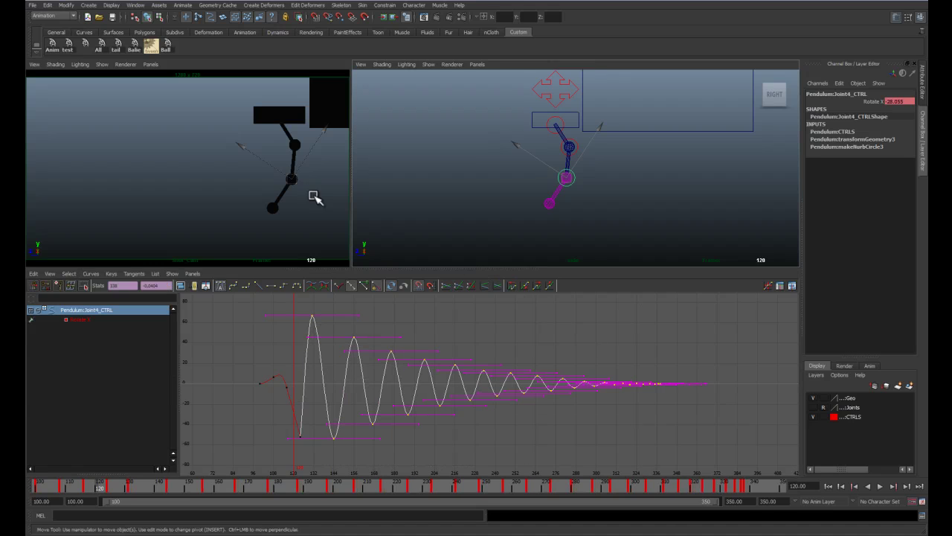
Step: Play back the pendulum animation from frame 100 in the enlarged camera view to review the impact and the swing
{"action": "key", "text": "space"}
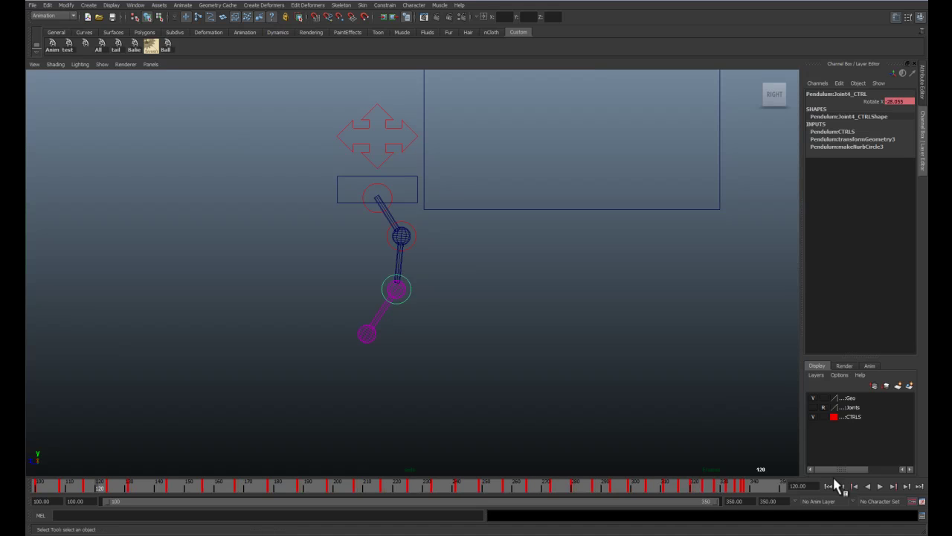
{"action": "left_click", "coordinate": [829, 486]}
{"action": "key", "text": "."}
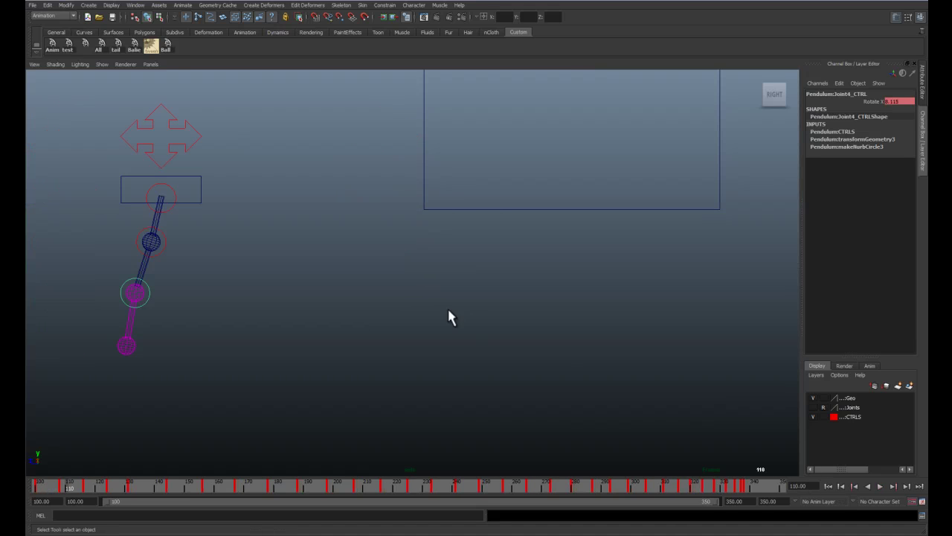
{"action": "key", "text": "space"}
{"action": "key", "text": "space"}
{"action": "key", "text": "alt+v"}
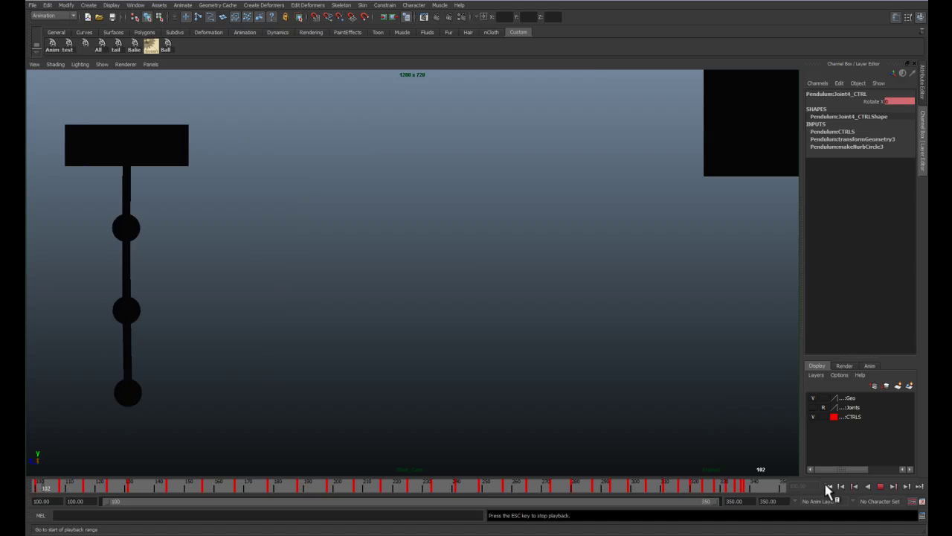
{"action": "key", "text": "alt+v"}
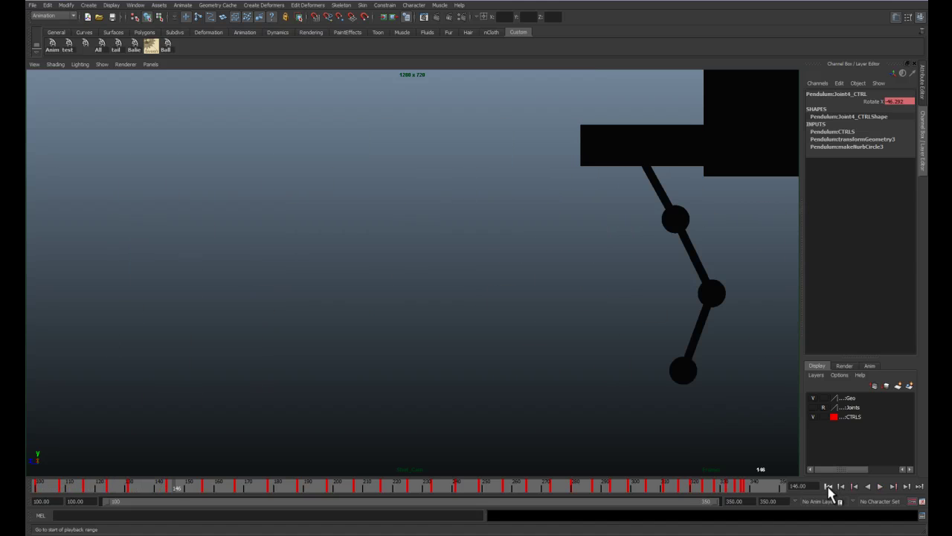
{"action": "left_click", "coordinate": [828, 487]}
{"action": "key", "text": "alt+v"}
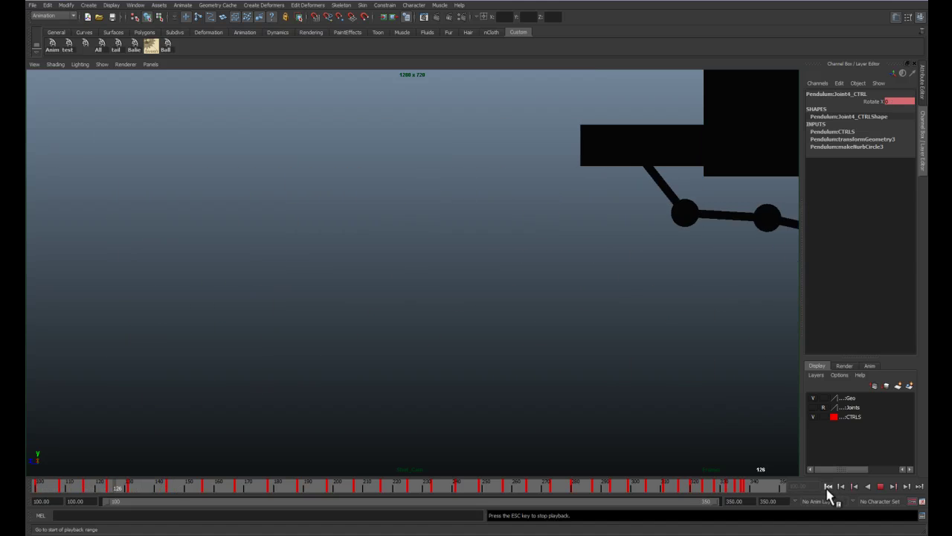
Step: Adjust the outgoing tangent of Joint2's impact key at frame 116 so its rotation curve rises more steeply out of the hit
{"action": "mouse_move", "coordinate": [95, 485]}
{"action": "left_mouse_down"}
{"action": "mouse_move", "coordinate": [67, 488]}
{"action": "mouse_move", "coordinate": [100, 489]}
{"action": "mouse_move", "coordinate": [90, 485]}
{"action": "left_mouse_up"}
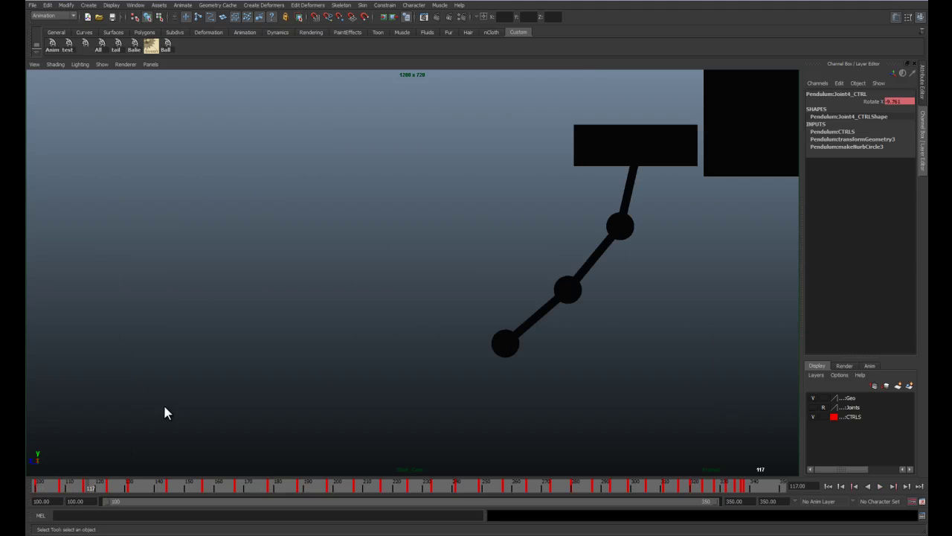
{"action": "key", "text": "space"}
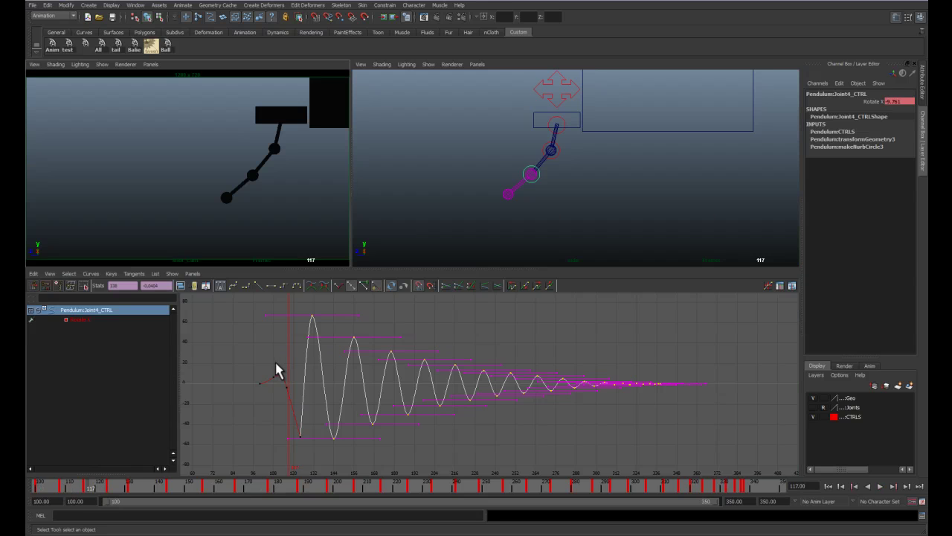
{"action": "left_click", "coordinate": [566, 176]}
{"action": "left_click", "coordinate": [559, 129]}
{"action": "left_click_drag", "start_coordinate": [277, 400], "coordinate": [295, 419]}
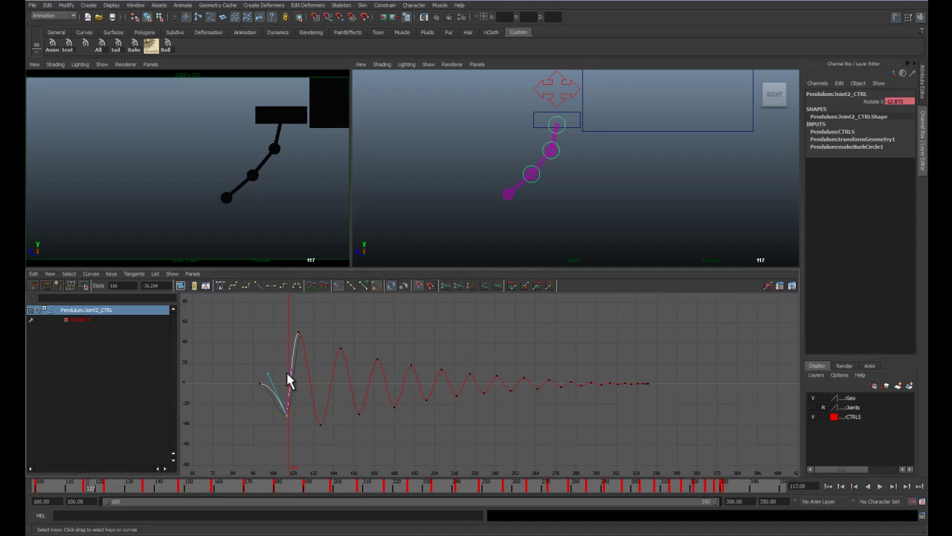
{"action": "left_click", "coordinate": [306, 410]}
{"action": "key", "text": "f"}
{"action": "middle_click_drag", "start_coordinate": [323, 425], "coordinate": [374, 374], "text": "alt"}
{"action": "mouse_move", "coordinate": [373, 375]}
{"action": "right_mouse_down", "text": "alt+shift"}
{"action": "mouse_move", "coordinate": [378, 386]}
{"action": "mouse_move", "coordinate": [385, 366]}
{"action": "right_mouse_up", "text": "alt+shift"}
{"action": "middle_click_drag", "start_coordinate": [385, 365], "coordinate": [577, 375], "text": "alt"}
{"action": "left_click_drag", "start_coordinate": [349, 385], "coordinate": [367, 416]}
{"action": "middle_click_drag", "start_coordinate": [372, 380], "coordinate": [366, 373]}
Step: Play back the animation from frame 100 in the enlarged camera view to review Joint2's motion out of the impact
{"action": "key", "text": "space"}
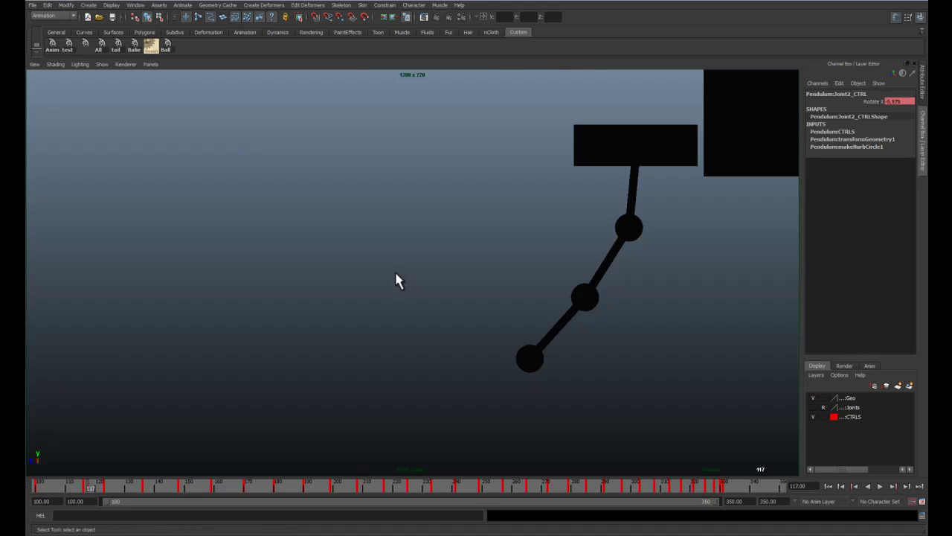
{"action": "left_click", "coordinate": [828, 488]}
{"action": "key", "text": "alt+v"}
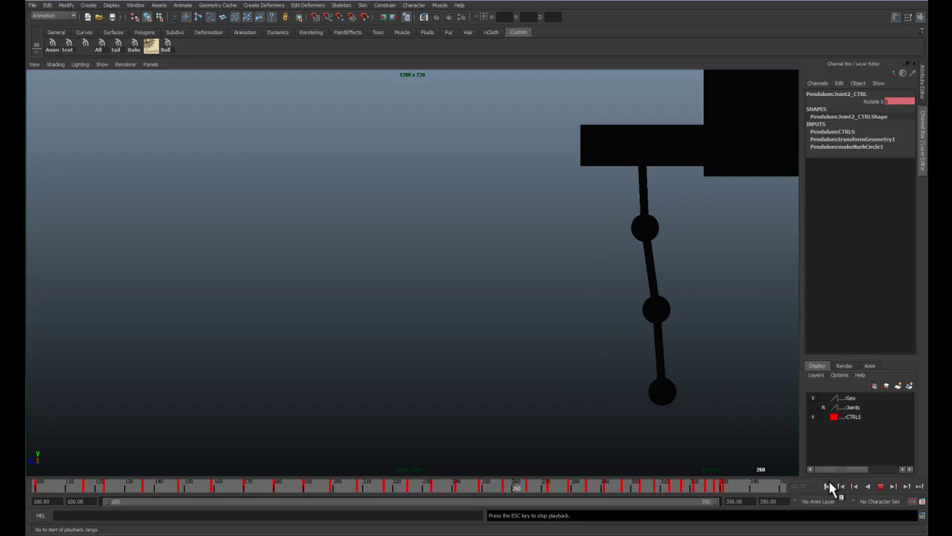
{"action": "key", "text": "Escape"}
Step: Examine the end of the Joint4 rotation curve while scrubbing the settling swing around frames 286 to 288
{"action": "key", "text": "space"}
{"action": "left_click", "coordinate": [568, 188]}
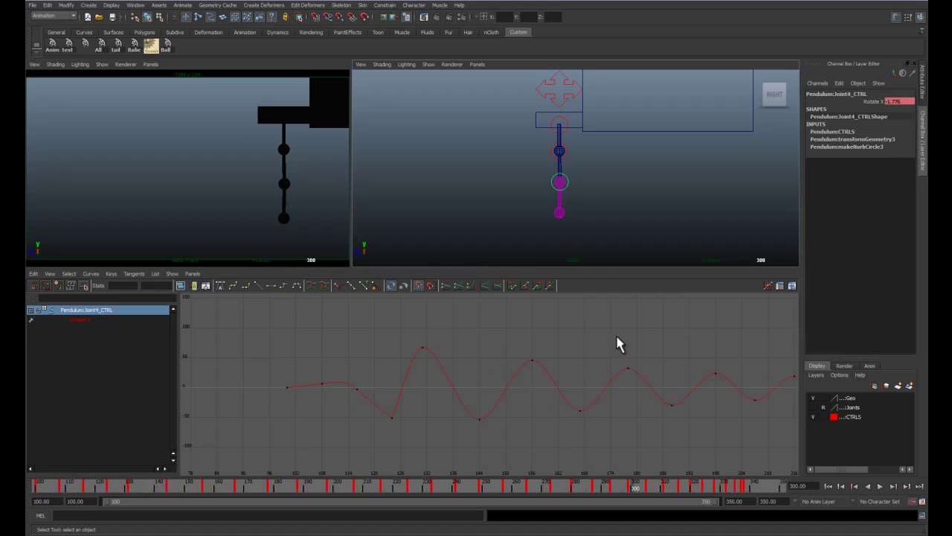
{"action": "middle_click_drag", "start_coordinate": [647, 372], "coordinate": [343, 352], "text": "alt"}
{"action": "right_click_drag", "start_coordinate": [492, 414], "coordinate": [499, 441], "text": "alt+shift"}
{"action": "middle_click_drag", "start_coordinate": [496, 402], "coordinate": [497, 388], "text": "alt"}
{"action": "mouse_move", "coordinate": [630, 495]}
{"action": "left_mouse_down"}
{"action": "mouse_move", "coordinate": [551, 489]}
{"action": "mouse_move", "coordinate": [599, 493]}
{"action": "mouse_move", "coordinate": [576, 488]}
{"action": "mouse_move", "coordinate": [587, 494]}
{"action": "left_mouse_up"}
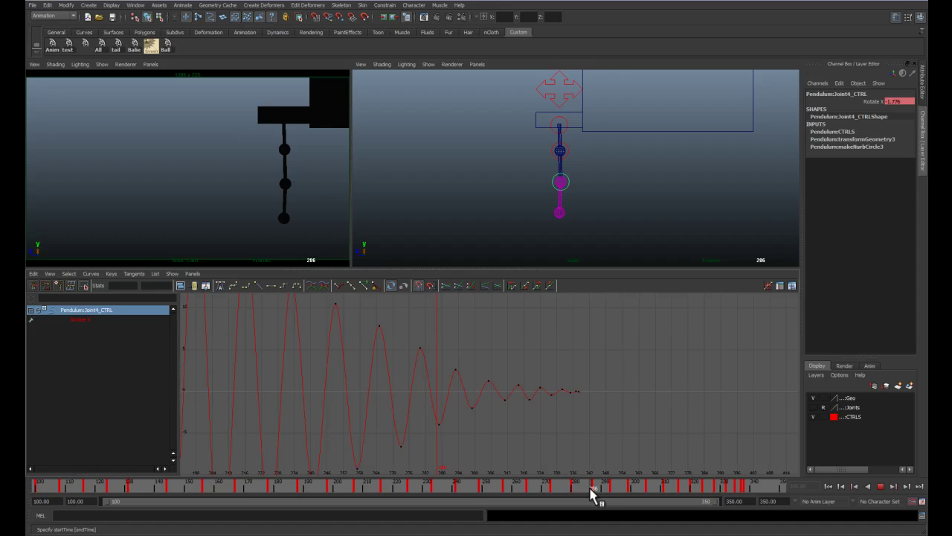
{"action": "left_click_drag", "start_coordinate": [600, 497], "coordinate": [593, 489]}
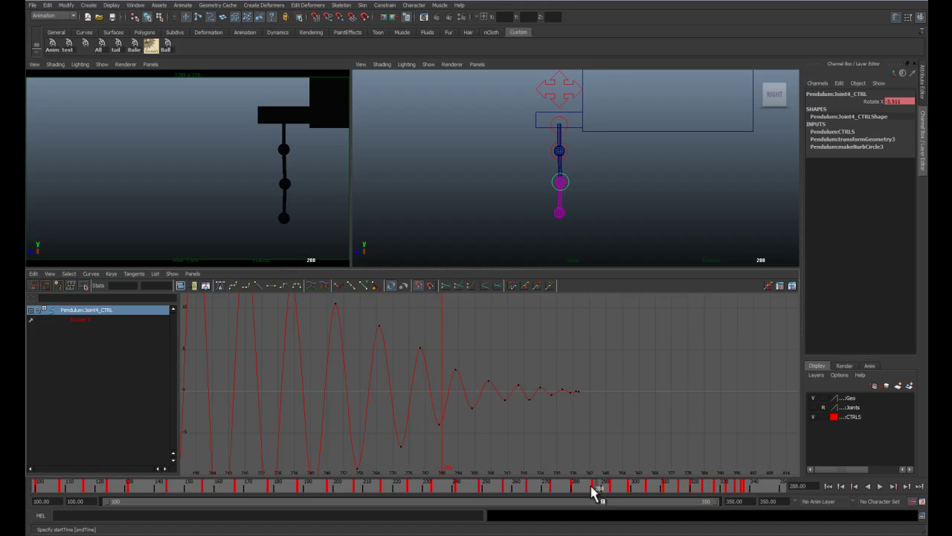
{"action": "left_click_drag", "start_coordinate": [554, 454], "coordinate": [555, 454]}
{"action": "key", "text": "w"}
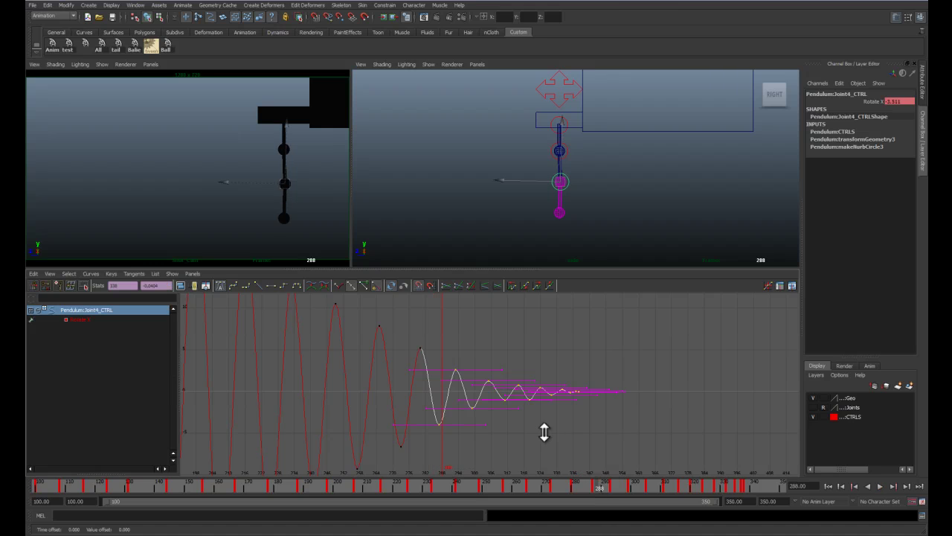
{"action": "key", "text": "ctrl+z"}
{"action": "middle_click_drag", "start_coordinate": [547, 431], "coordinate": [547, 436]}
{"action": "mouse_move", "coordinate": [591, 488]}
{"action": "left_mouse_down"}
{"action": "mouse_move", "coordinate": [582, 486]}
{"action": "mouse_move", "coordinate": [600, 493]}
{"action": "left_mouse_up"}
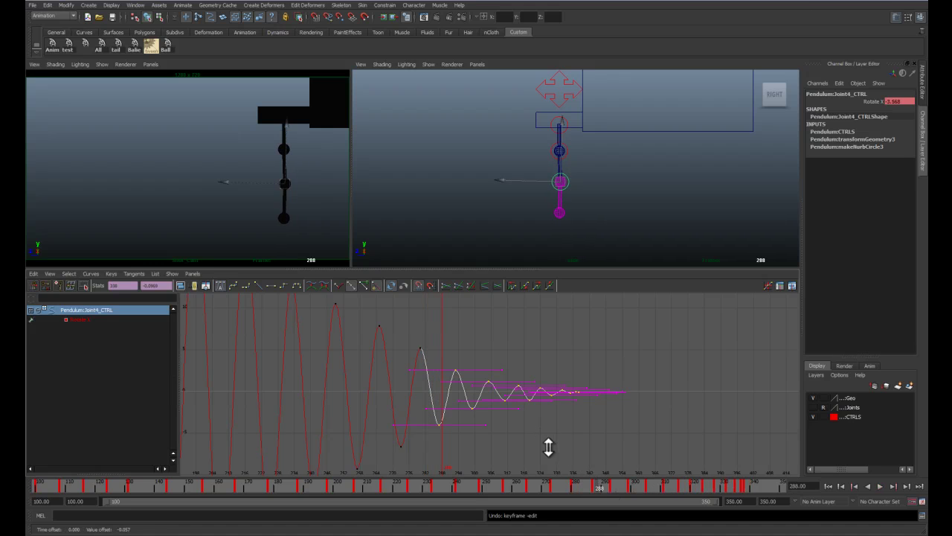
{"action": "middle_click_drag", "start_coordinate": [547, 446], "coordinate": [547, 447]}
{"action": "left_click", "coordinate": [547, 440]}
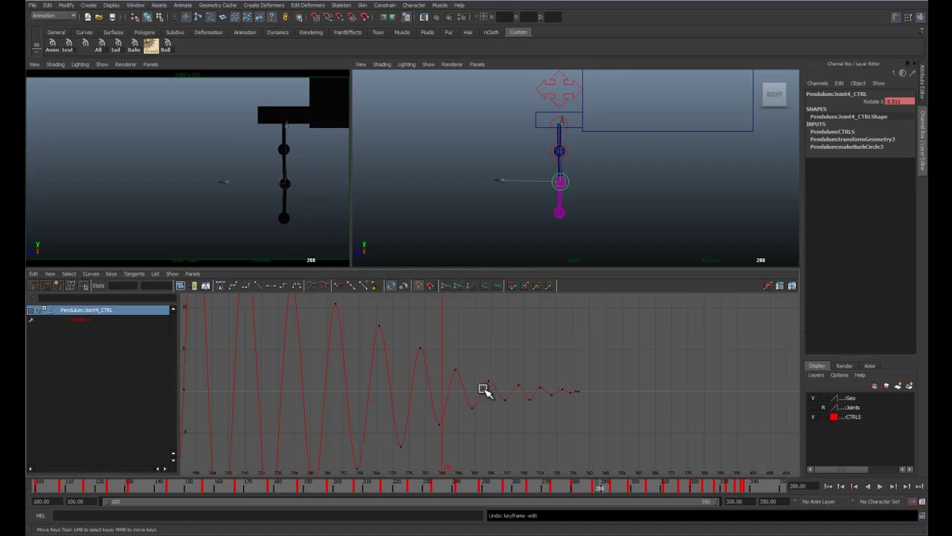
Step: Shift the Joint4 keys after frame 287 two frames earlier and move the low key at frame 287 to frame 286
{"action": "left_click_drag", "start_coordinate": [468, 370], "coordinate": [626, 441]}
{"action": "middle_click_drag", "start_coordinate": [619, 435], "coordinate": [612, 435], "text": "shift"}
{"action": "mouse_move", "coordinate": [598, 486]}
{"action": "left_mouse_down"}
{"action": "mouse_move", "coordinate": [589, 487]}
{"action": "mouse_move", "coordinate": [622, 497]}
{"action": "mouse_move", "coordinate": [601, 494]}
{"action": "left_mouse_up"}
{"action": "left_click_drag", "start_coordinate": [428, 414], "coordinate": [449, 441]}
{"action": "middle_click_drag", "start_coordinate": [449, 441], "coordinate": [447, 443], "text": "shift"}
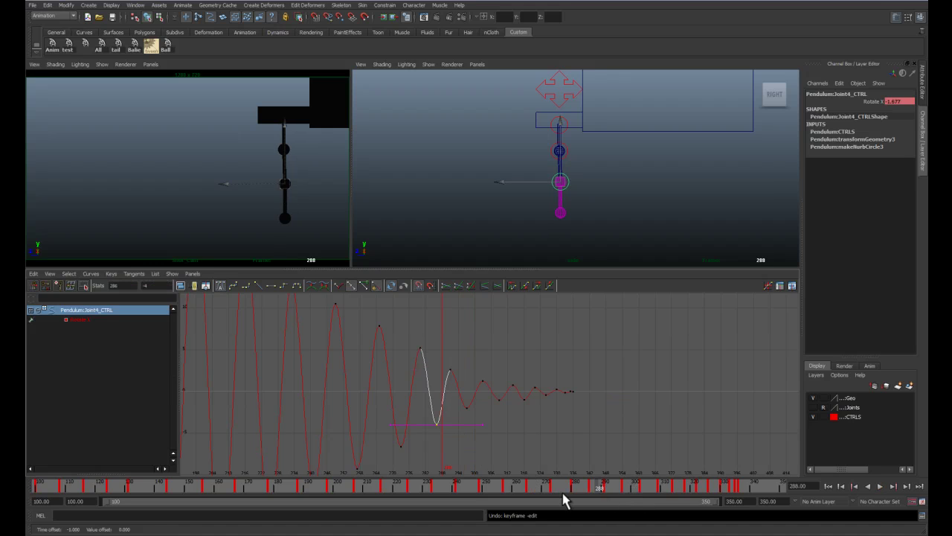
Step: Play back and scrub the settling motion around frame 280, including in the enlarged camera view, to check Joint4's timing
{"action": "key", "text": "alt+v"}
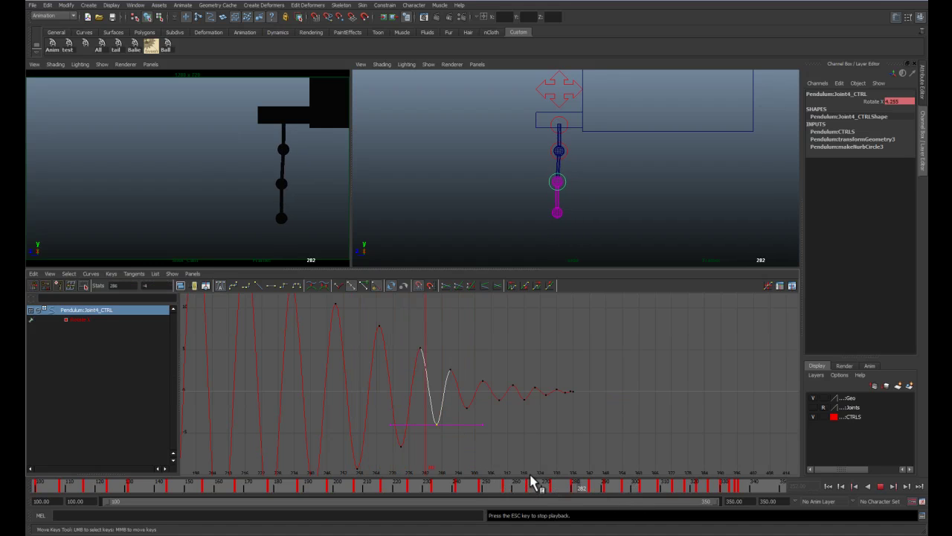
{"action": "key", "text": "Escape"}
{"action": "key", "text": "w"}
{"action": "key", "text": "alt+v"}
{"action": "key", "text": "space"}
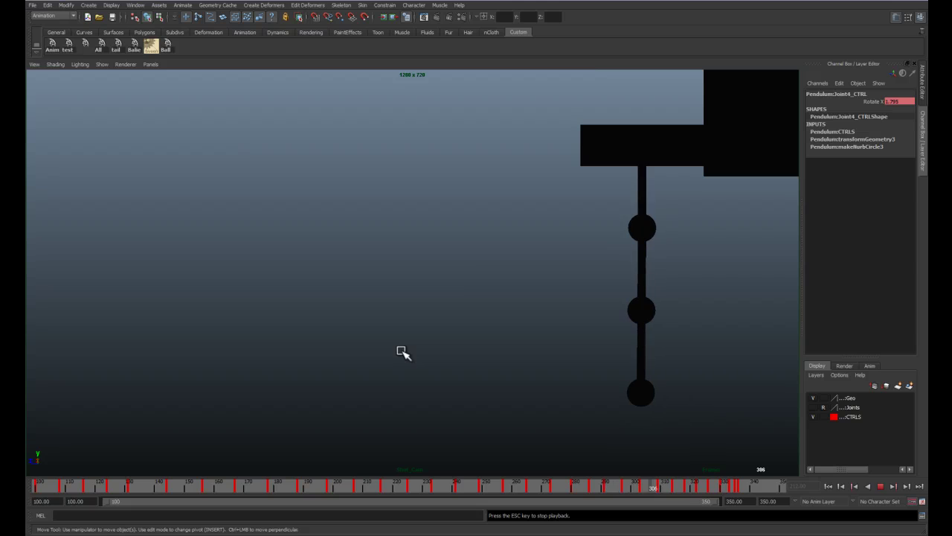
{"action": "left_click_drag", "start_coordinate": [725, 492], "coordinate": [453, 461]}
{"action": "key", "text": "Escape"}
{"action": "left_click_drag", "start_coordinate": [601, 492], "coordinate": [572, 480]}
Step: Shift all Joint4 keys from frame 280 onward one frame earlier
{"action": "key", "text": "space"}
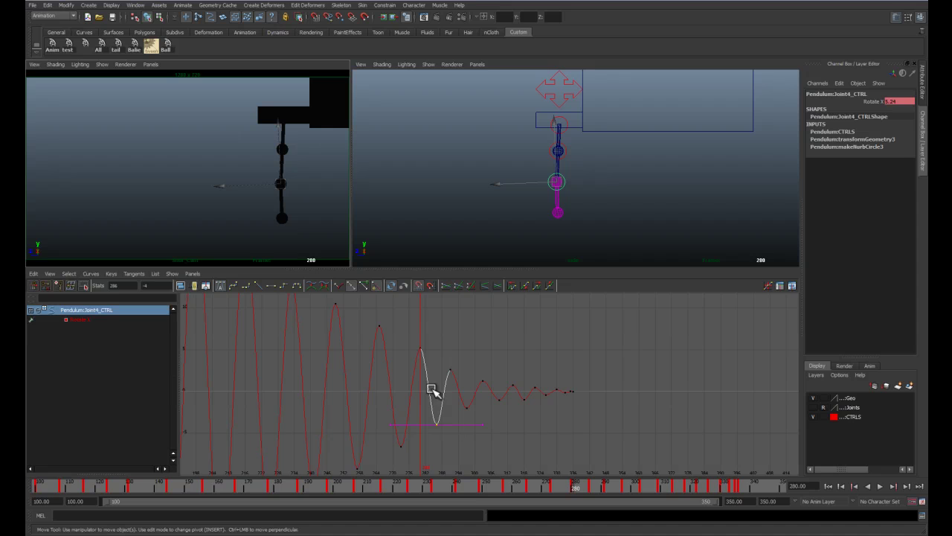
{"action": "left_click", "coordinate": [421, 350]}
{"action": "left_click_drag", "start_coordinate": [426, 359], "coordinate": [589, 443], "text": "shift"}
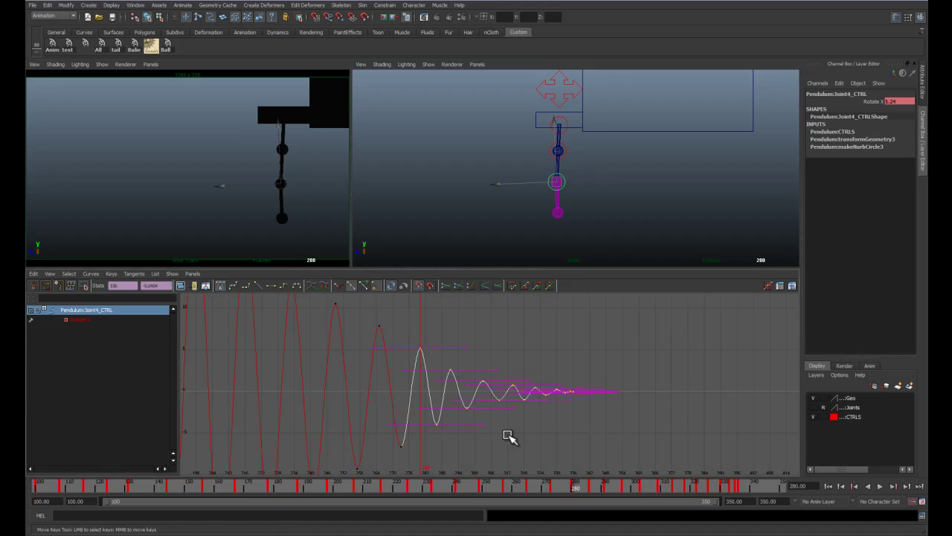
{"action": "middle_click_drag", "start_coordinate": [505, 438], "coordinate": [505, 441], "text": "shift"}
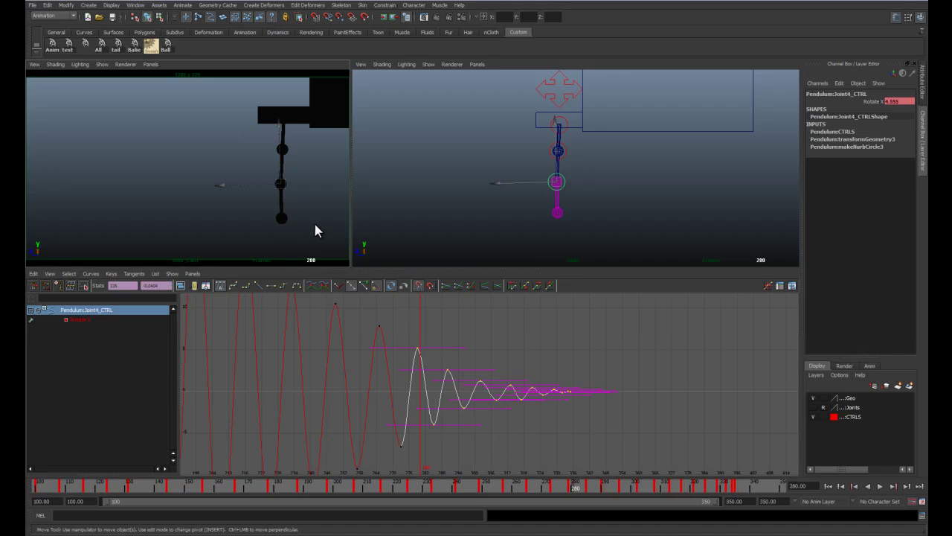
Step: Play back the pendulum in the enlarged camera view to review the full swing and the settle
{"action": "key", "text": "space"}
{"action": "key", "text": "alt+v"}
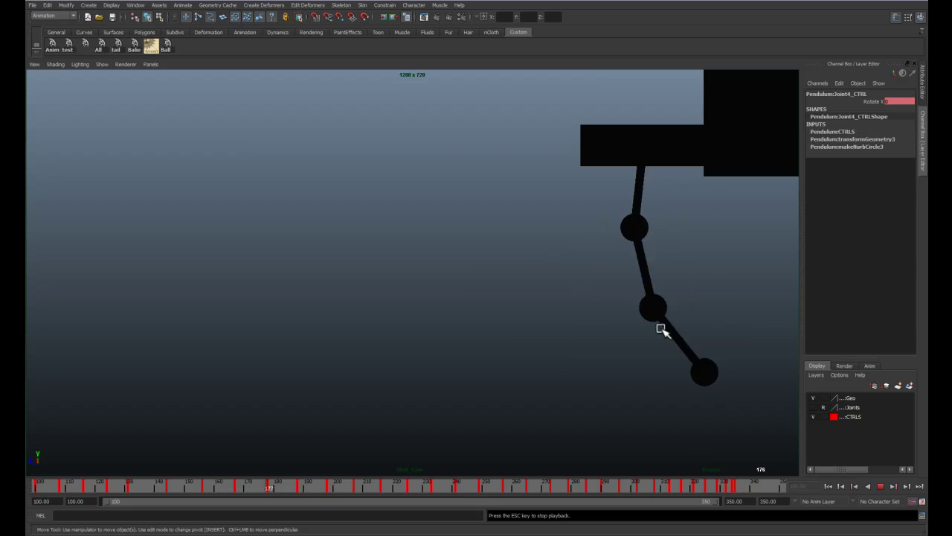
{"action": "left_click", "coordinate": [881, 489]}
Step: Compare the Joint2, Joint3 and Joint4 rotation curves over the whole swing in the Graph Editor
{"action": "key", "text": "space"}
{"action": "left_click", "coordinate": [534, 148]}
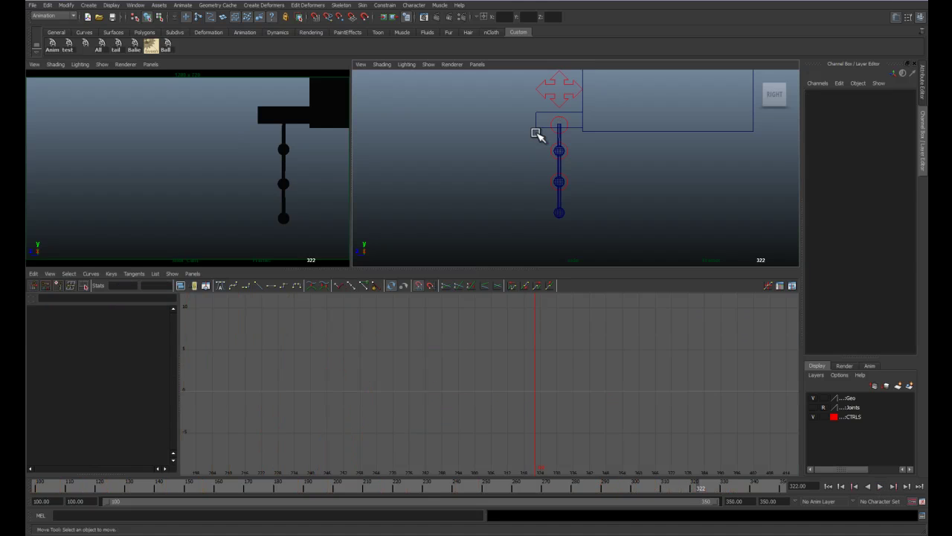
{"action": "left_click_drag", "start_coordinate": [582, 196], "coordinate": [582, 196]}
{"action": "key", "text": "f"}
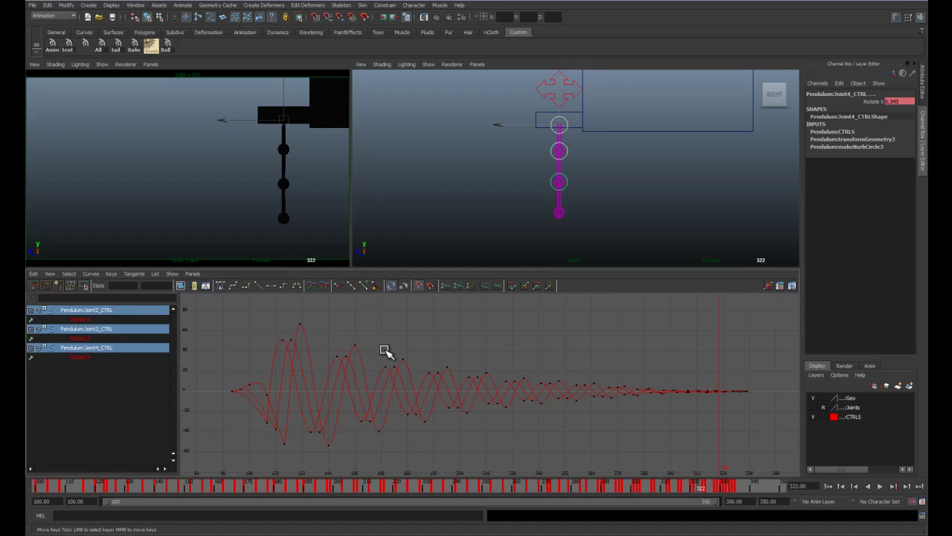
{"action": "key", "text": "w"}
{"action": "left_click", "coordinate": [568, 187]}
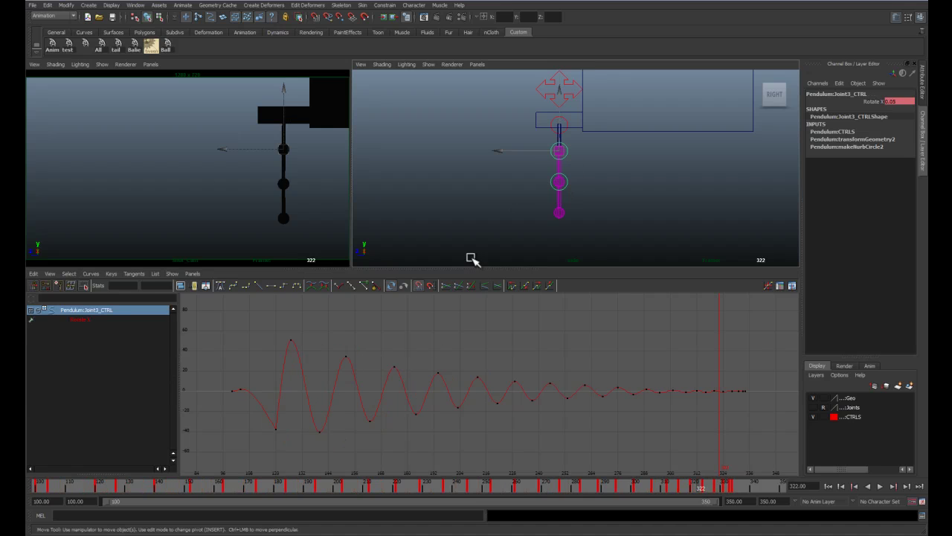
{"action": "left_click", "coordinate": [550, 158], "text": "shift"}
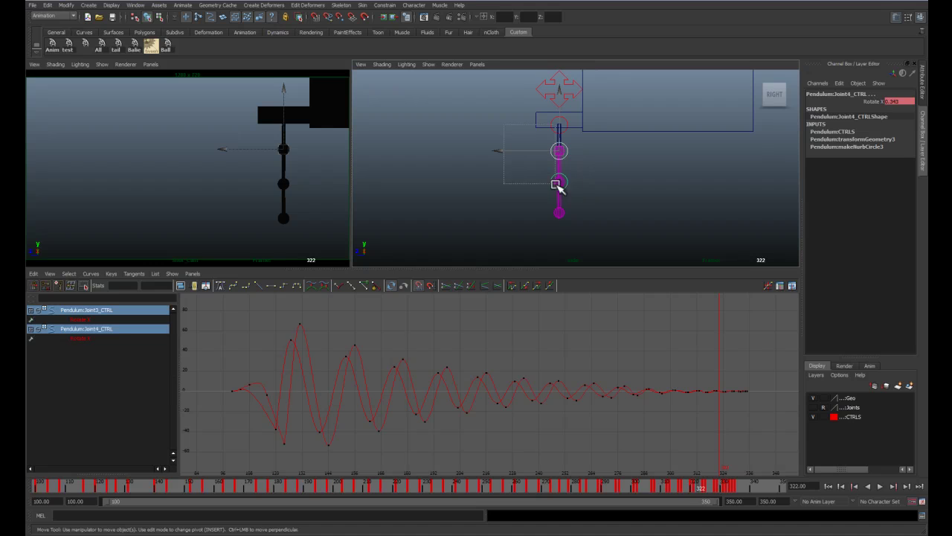
{"action": "left_click_drag", "start_coordinate": [565, 201], "coordinate": [565, 199]}
Step: Scale up the values of all Joint3 Rotate X keys after the impact, raising its first peak to just under 60
{"action": "left_click", "coordinate": [292, 344]}
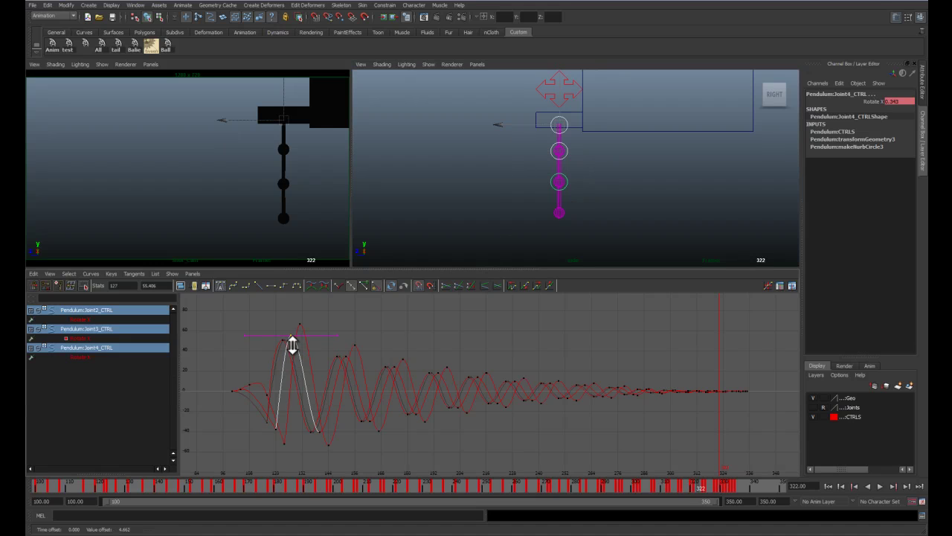
{"action": "middle_click_drag", "start_coordinate": [291, 342], "coordinate": [293, 351]}
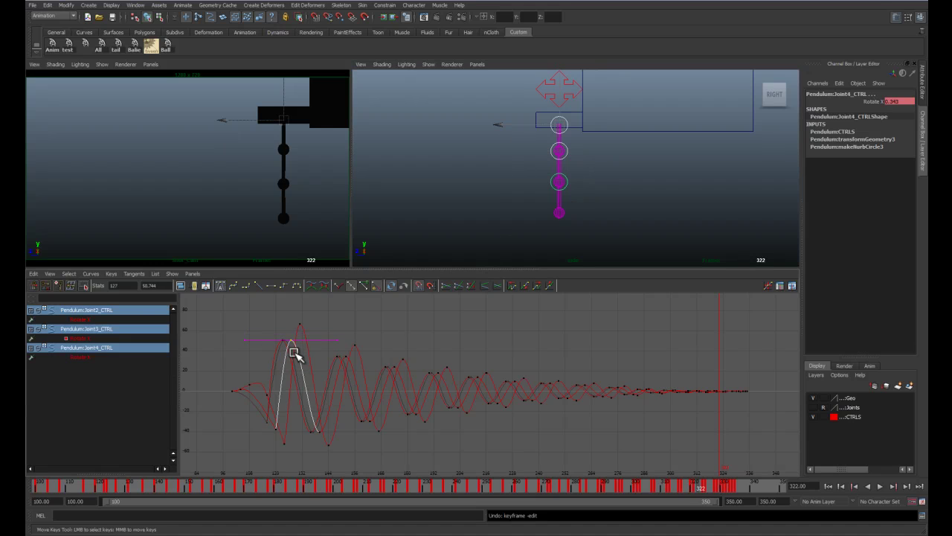
{"action": "left_click", "coordinate": [96, 336]}
{"action": "left_click_drag", "start_coordinate": [281, 308], "coordinate": [409, 402]}
{"action": "left_click_drag", "start_coordinate": [612, 444], "coordinate": [729, 440]}
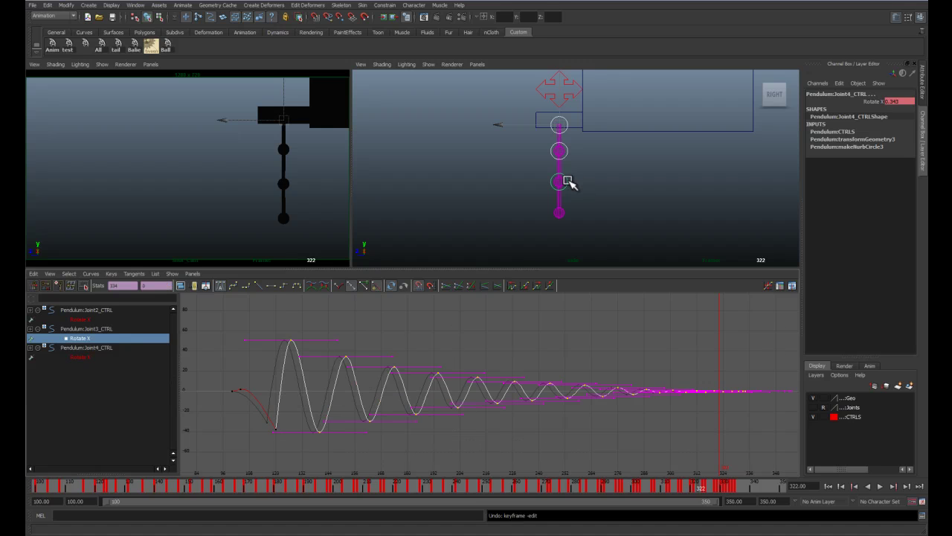
{"action": "key", "text": "r"}
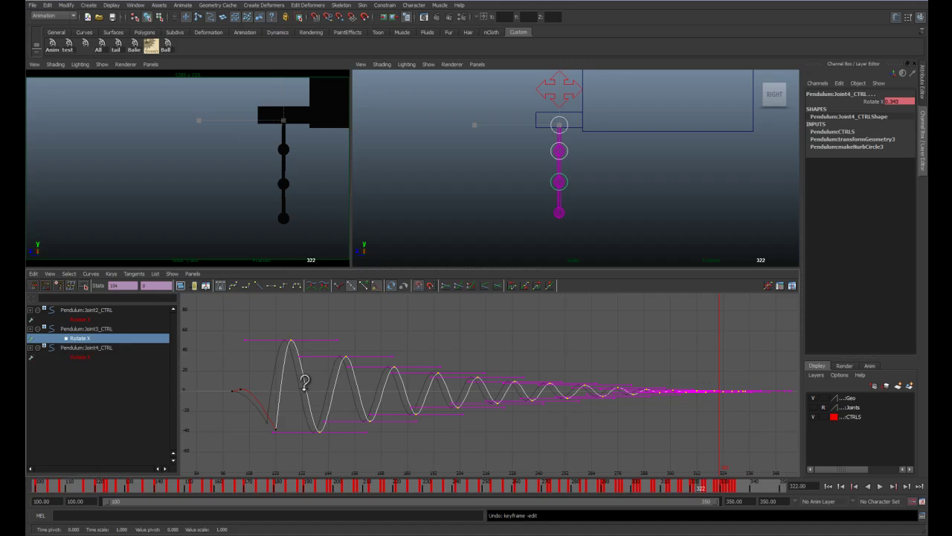
{"action": "middle_click_drag", "start_coordinate": [304, 381], "coordinate": [305, 387]}
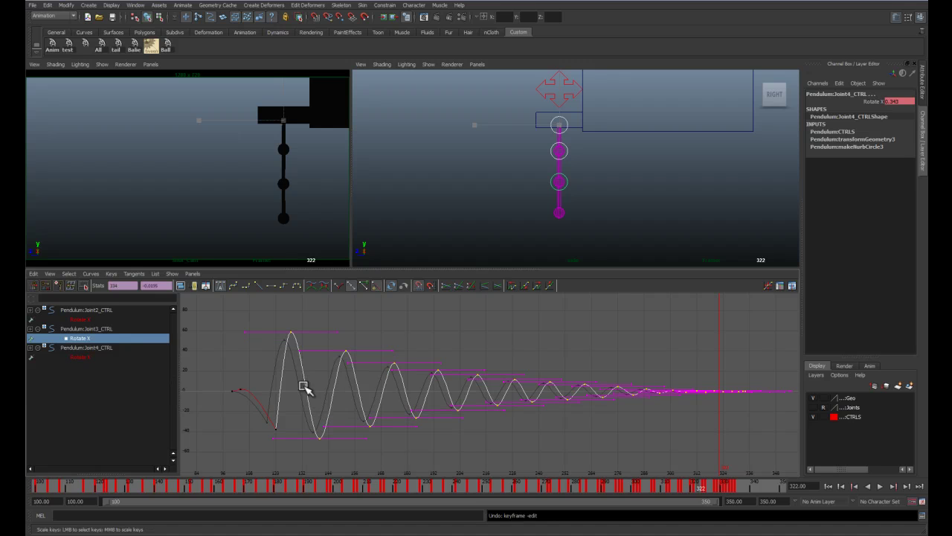
{"action": "left_click", "coordinate": [567, 187], "text": "shift"}
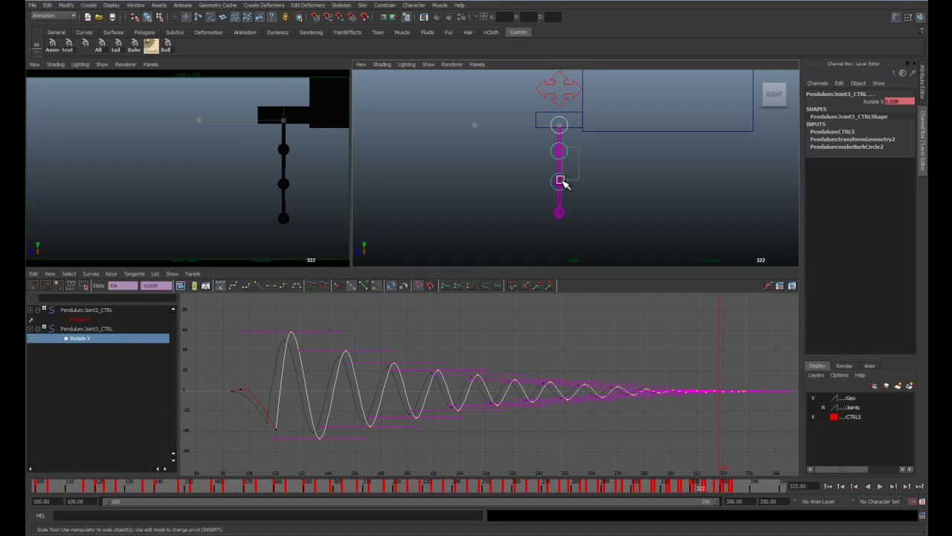
{"action": "left_click", "coordinate": [562, 186], "text": "shift"}
{"action": "left_click_drag", "start_coordinate": [542, 183], "coordinate": [542, 186]}
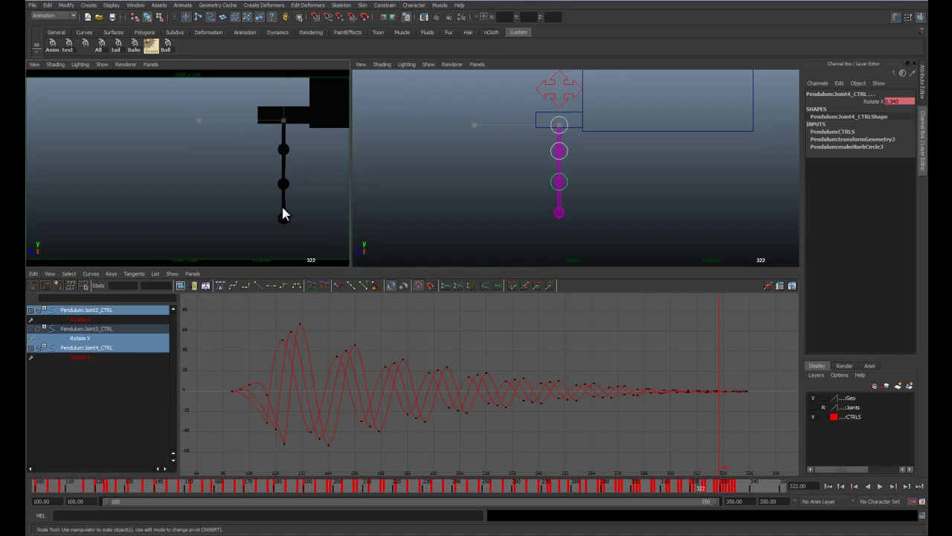
Step: Play the animation repeatedly from frame 100 in the enlarged camera view with no controls selected, ending back at frame 100
{"action": "left_click", "coordinate": [224, 221]}
{"action": "key", "text": "space"}
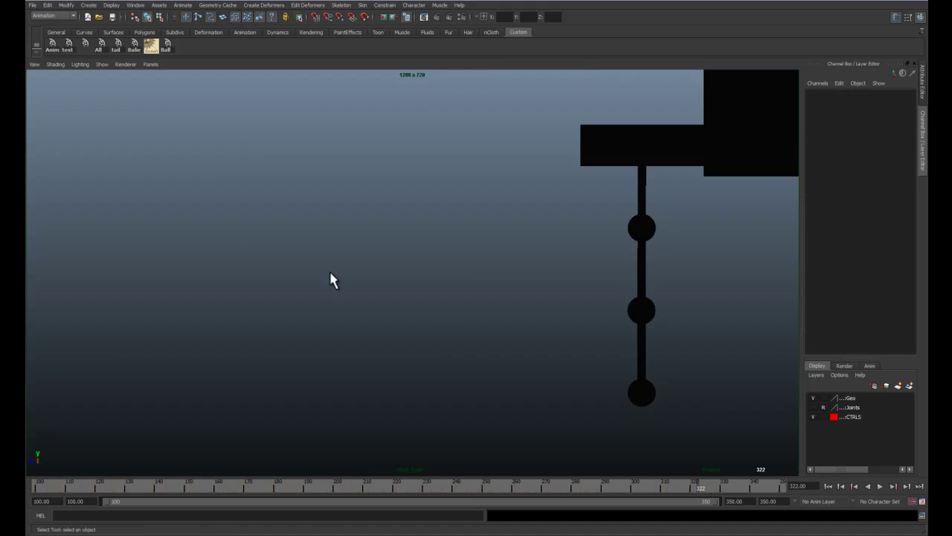
{"action": "left_click", "coordinate": [828, 485]}
{"action": "key", "text": "alt+v"}
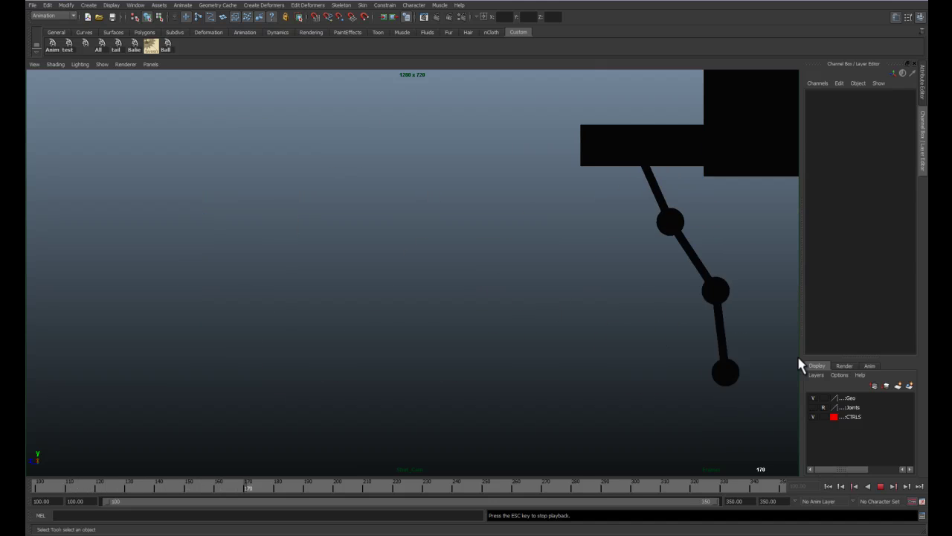
{"action": "left_click", "coordinate": [880, 486]}
{"action": "left_click", "coordinate": [828, 485]}
{"action": "key", "text": "alt+v"}
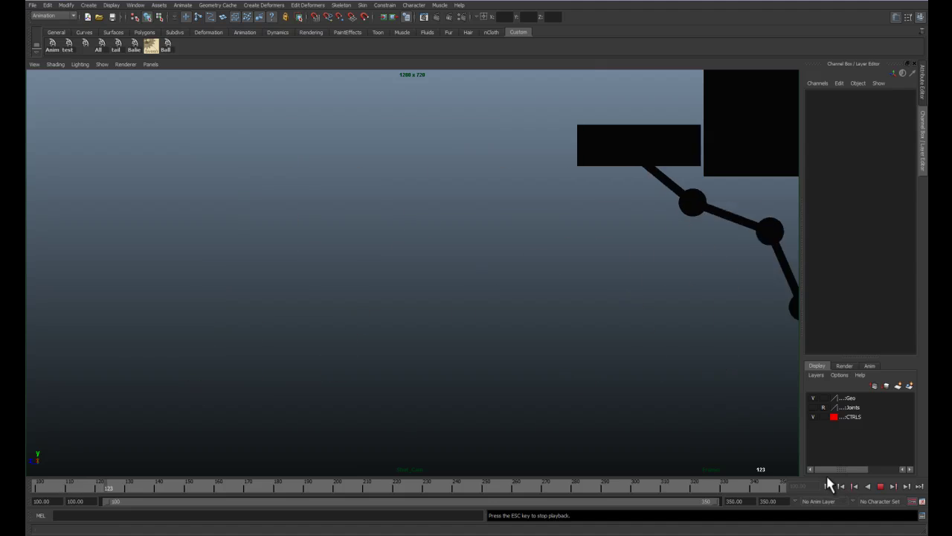
{"action": "left_click", "coordinate": [828, 485]}
{"action": "left_click", "coordinate": [828, 485]}
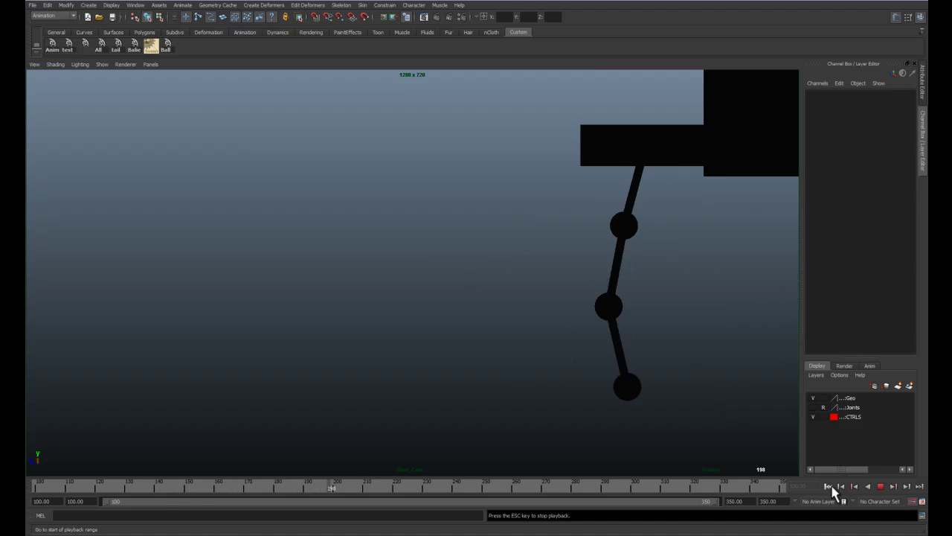
{"action": "key", "text": "Escape"}
{"action": "left_click", "coordinate": [828, 485]}
{"action": "key", "text": "alt+v"}
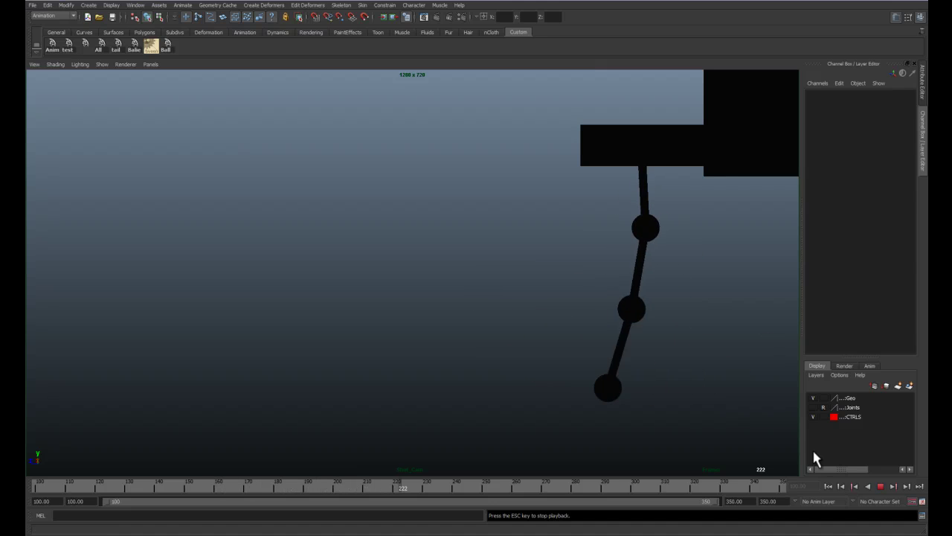
{"action": "left_click", "coordinate": [880, 485]}
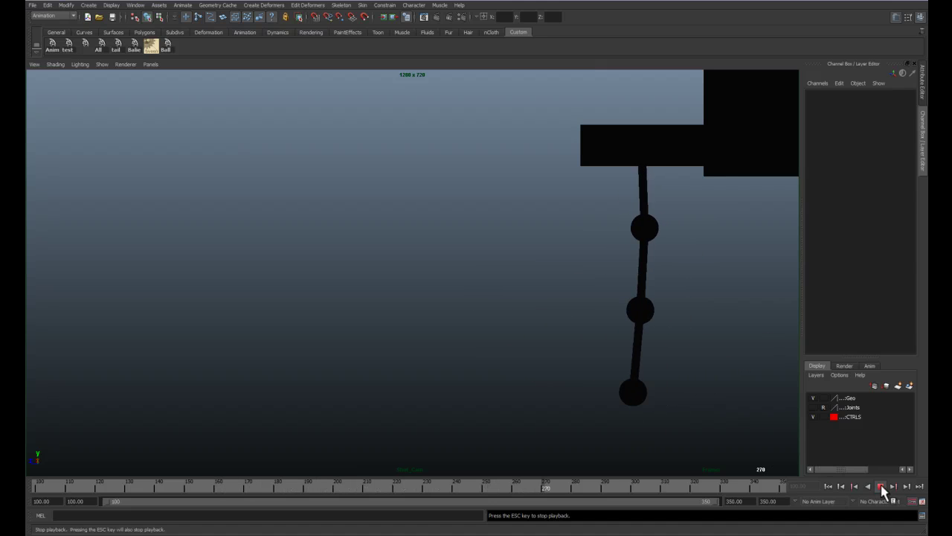
{"action": "left_click", "coordinate": [828, 486]}
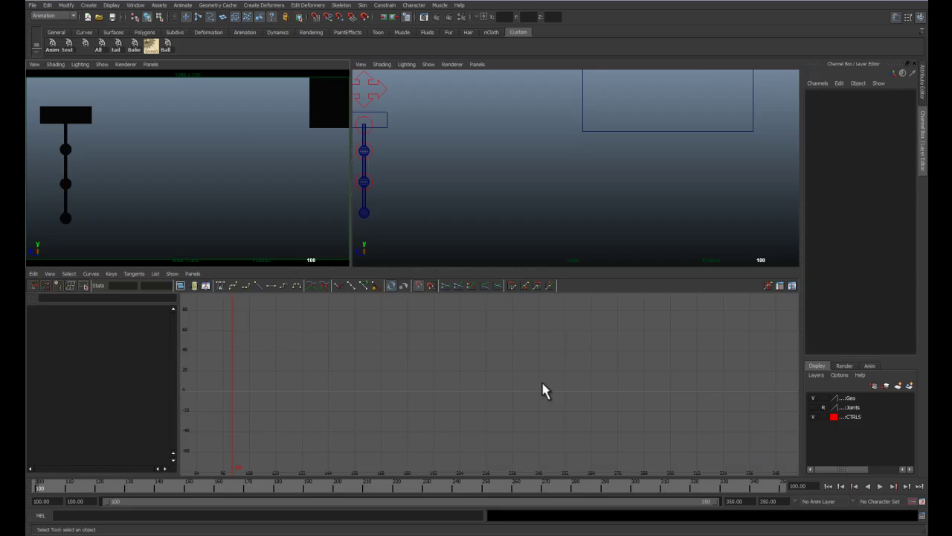